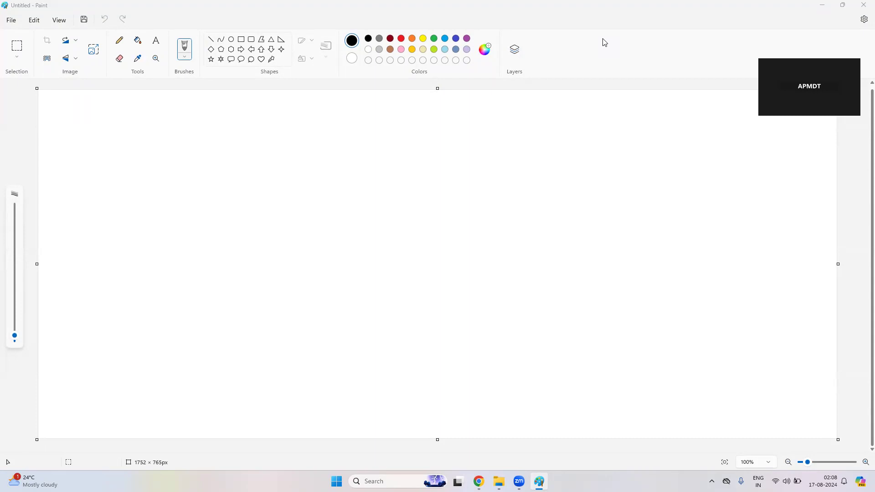
# Step: Handwrite the title 'Splunk Cloud Observability Architecture' across the top of the canvas
pyautogui.moveTo(79, 131)
pyautogui.mouseDown()
pyautogui.moveTo(67, 142)
pyautogui.moveTo(106, 146)
pyautogui.moveTo(124, 135)
pyautogui.moveTo(165, 146)
pyautogui.mouseUp()
pyautogui.moveTo(196, 133); pyautogui.dragTo(201, 151)
pyautogui.moveTo(207, 139)
pyautogui.mouseDown()
pyautogui.moveTo(204, 145)
pyautogui.moveTo(210, 139)
pyautogui.mouseUp()
pyautogui.moveTo(217, 140)
pyautogui.mouseDown()
pyautogui.moveTo(228, 145)
pyautogui.moveTo(247, 127)
pyautogui.moveTo(249, 154)
pyautogui.mouseUp()
pyautogui.moveTo(290, 133)
pyautogui.mouseDown()
pyautogui.moveTo(284, 140)
pyautogui.moveTo(303, 149)
pyautogui.moveTo(349, 139)
pyautogui.moveTo(387, 145)
pyautogui.mouseUp()
pyautogui.click(332, 143)
pyautogui.moveTo(390, 126)
pyautogui.mouseDown()
pyautogui.moveTo(391, 146)
pyautogui.moveTo(448, 164)
pyautogui.moveTo(491, 138)
pyautogui.moveTo(548, 153)
pyautogui.moveTo(563, 140)
pyautogui.moveTo(568, 154)
pyautogui.moveTo(652, 154)
pyautogui.mouseUp()
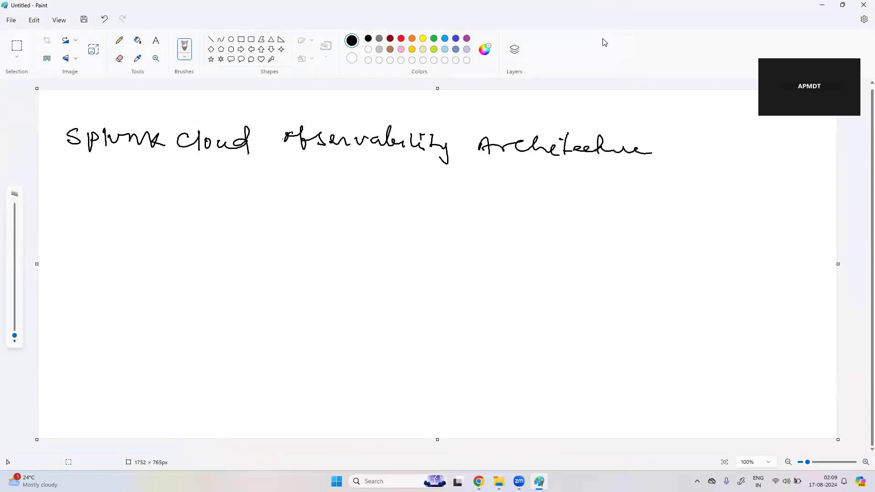
# Step: Draw a circled 1 below the title to start the numbered list
pyautogui.moveTo(66, 204); pyautogui.dragTo(69, 216)
pyautogui.moveTo(70, 195)
pyautogui.mouseDown()
pyautogui.moveTo(54, 214)
pyautogui.moveTo(68, 194)
pyautogui.mouseUp()
pyautogui.click(101, 214)
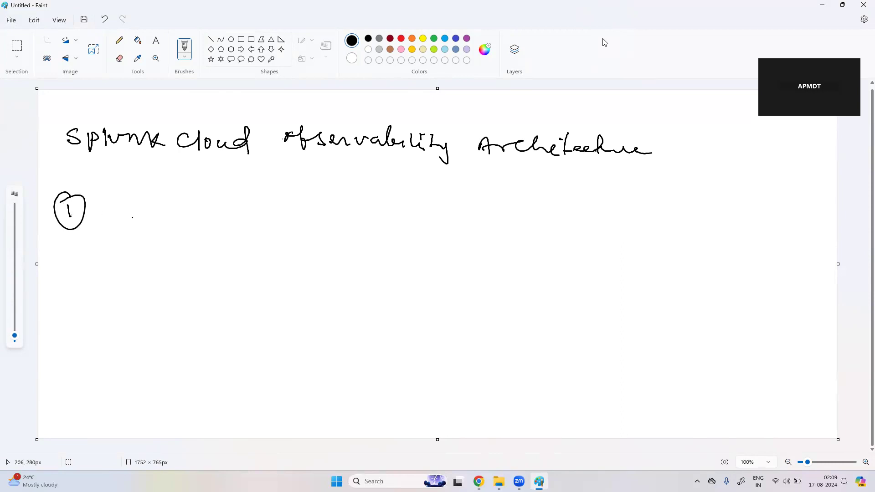
# Step: Handwrite 'Create a Free trial Account', a down arrow, then 'Deploy a Application'
pyautogui.moveTo(132, 215)
pyautogui.mouseDown()
pyautogui.moveTo(184, 215)
pyautogui.moveTo(194, 203)
pyautogui.moveTo(212, 219)
pyautogui.mouseUp()
pyautogui.moveTo(237, 213)
pyautogui.mouseDown()
pyautogui.moveTo(266, 221)
pyautogui.moveTo(358, 210)
pyautogui.moveTo(391, 221)
pyautogui.mouseUp()
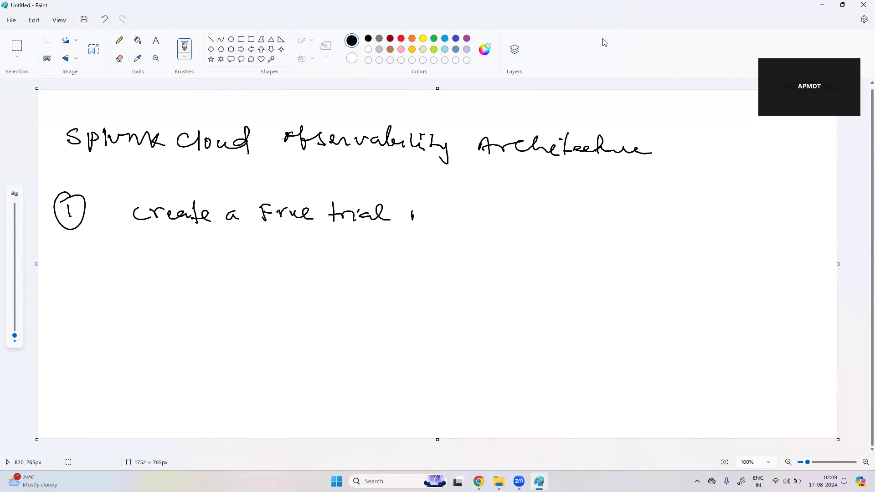
pyautogui.moveTo(412, 211); pyautogui.dragTo(508, 220)
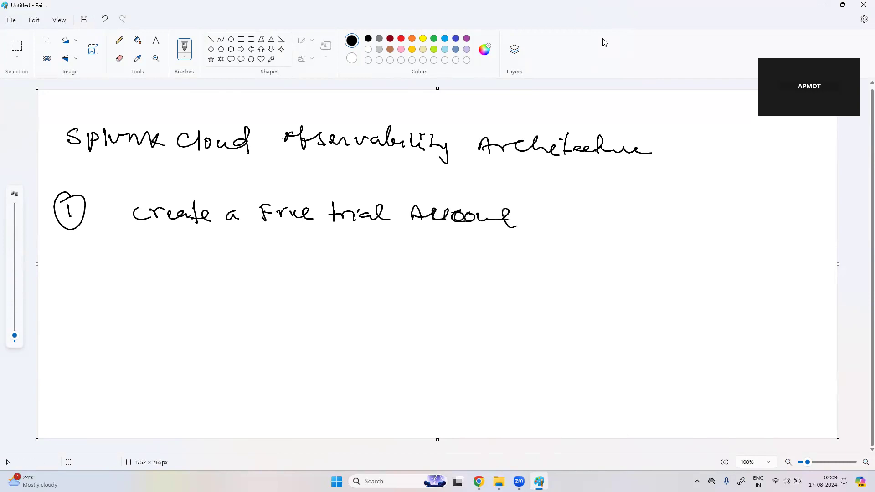
pyautogui.moveTo(240, 242)
pyautogui.mouseDown()
pyautogui.moveTo(244, 265)
pyautogui.moveTo(260, 274)
pyautogui.moveTo(233, 299)
pyautogui.moveTo(274, 305)
pyautogui.moveTo(291, 295)
pyautogui.moveTo(292, 315)
pyautogui.moveTo(325, 300)
pyautogui.moveTo(337, 304)
pyautogui.mouseUp()
pyautogui.click(304, 296)
pyautogui.moveTo(337, 289); pyautogui.dragTo(461, 296)
pyautogui.moveTo(300, 313)
pyautogui.mouseDown()
pyautogui.moveTo(319, 339)
pyautogui.moveTo(330, 321)
pyautogui.mouseUp()
# Step: Write 'enable Infra, APM and Real User monitoring' below, and add an arrow after Account
pyautogui.moveTo(256, 364); pyautogui.dragTo(298, 367)
pyautogui.moveTo(305, 352)
pyautogui.mouseDown()
pyautogui.moveTo(306, 364)
pyautogui.moveTo(381, 373)
pyautogui.moveTo(385, 358)
pyautogui.mouseUp()
pyautogui.moveTo(381, 371); pyautogui.dragTo(410, 370)
pyautogui.moveTo(412, 370)
pyautogui.mouseDown()
pyautogui.moveTo(419, 349)
pyautogui.moveTo(438, 362)
pyautogui.moveTo(518, 355)
pyautogui.moveTo(547, 360)
pyautogui.moveTo(558, 373)
pyautogui.mouseUp()
pyautogui.moveTo(379, 399)
pyautogui.mouseDown()
pyautogui.moveTo(431, 403)
pyautogui.moveTo(520, 388)
pyautogui.moveTo(523, 404)
pyautogui.mouseUp()
pyautogui.moveTo(516, 396)
pyautogui.mouseDown()
pyautogui.moveTo(529, 392)
pyautogui.moveTo(551, 409)
pyautogui.mouseUp()
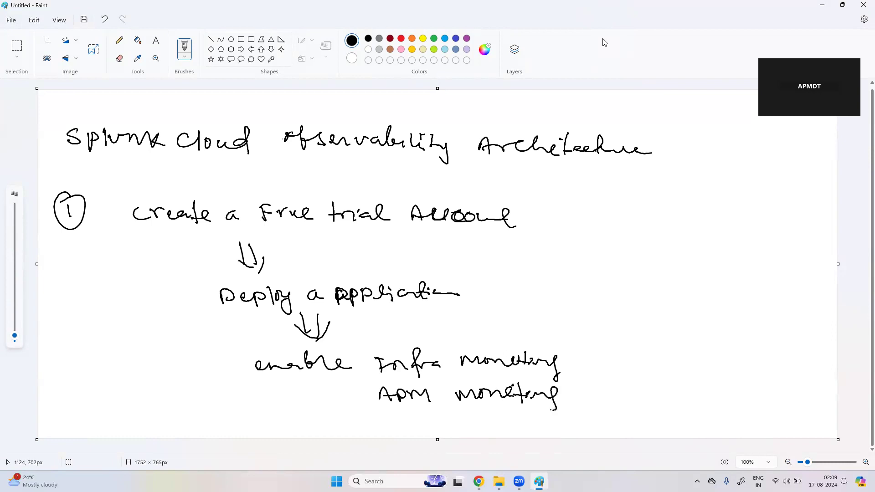
pyautogui.moveTo(389, 414); pyautogui.dragTo(389, 426)
pyautogui.moveTo(391, 410)
pyautogui.mouseDown()
pyautogui.moveTo(401, 423)
pyautogui.moveTo(424, 416)
pyautogui.moveTo(459, 425)
pyautogui.moveTo(500, 413)
pyautogui.moveTo(577, 425)
pyautogui.moveTo(604, 418)
pyautogui.moveTo(610, 431)
pyautogui.moveTo(597, 436)
pyautogui.mouseUp()
pyautogui.click(527, 415)
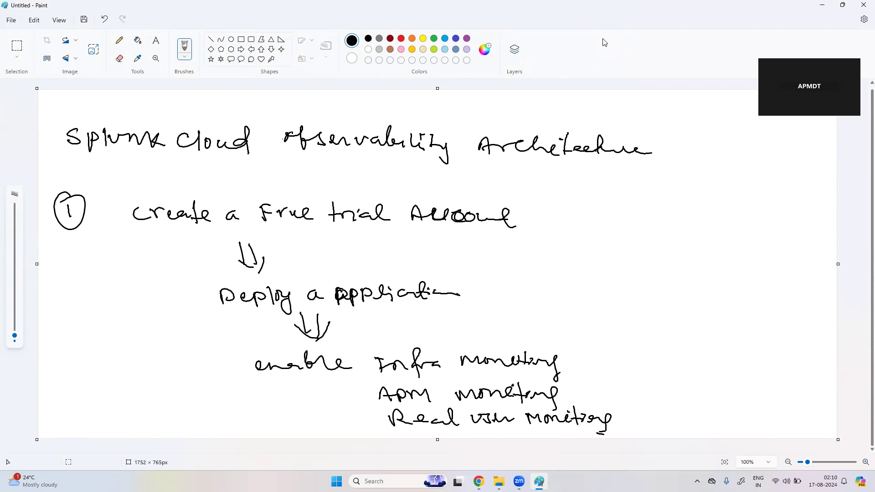
pyautogui.moveTo(551, 217)
pyautogui.mouseDown()
pyautogui.moveTo(570, 216)
pyautogui.moveTo(570, 234)
pyautogui.mouseUp()
# Step: Google 'Splunk cloud observability', open the Observability Cloud overview docs, and go to FREE TRIAL
pyautogui.click(479, 482)
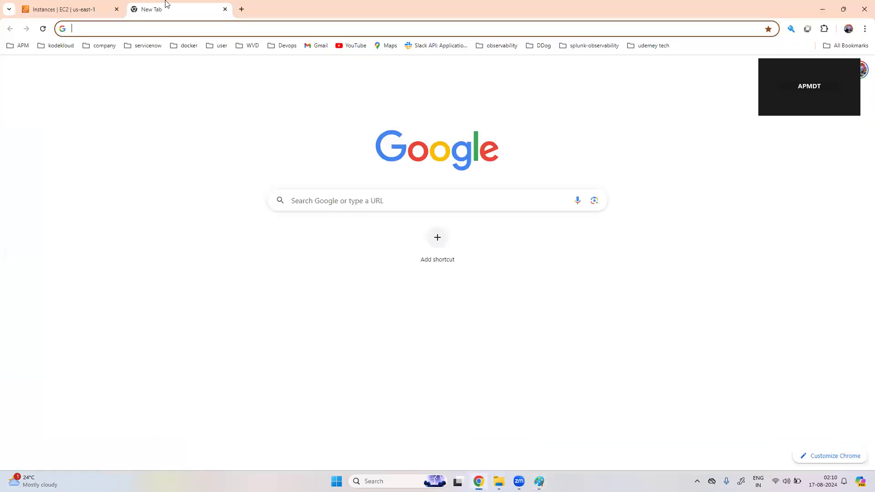
pyautogui.click(160, 25)
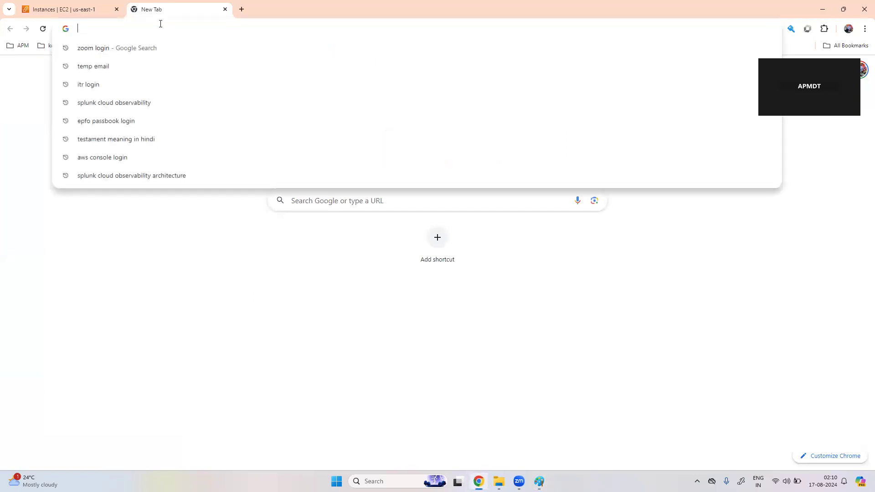
pyautogui.write('Splunk')
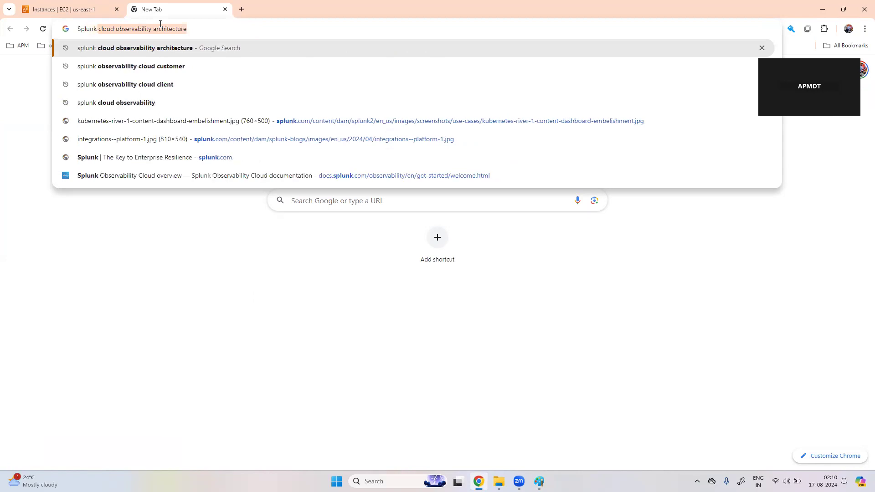
pyautogui.press('Right')
pyautogui.press('BackSpace')
pyautogui.press('BackSpace')
pyautogui.press('BackSpace')
pyautogui.press('BackSpace')
pyautogui.press('BackSpace')
pyautogui.press('BackSpace')
pyautogui.press('BackSpace')
pyautogui.press('BackSpace')
pyautogui.press('BackSpace')
pyautogui.press('BackSpace')
pyautogui.press('BackSpace')
pyautogui.press('BackSpace')
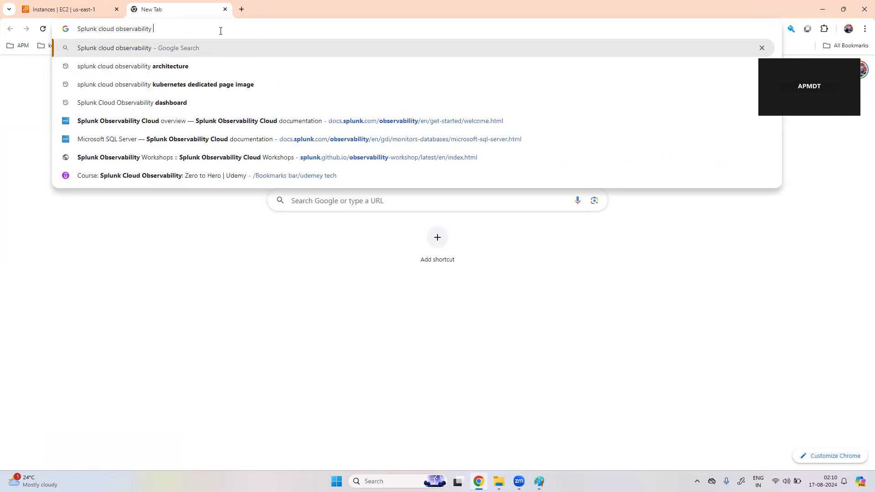
pyautogui.press('Return')
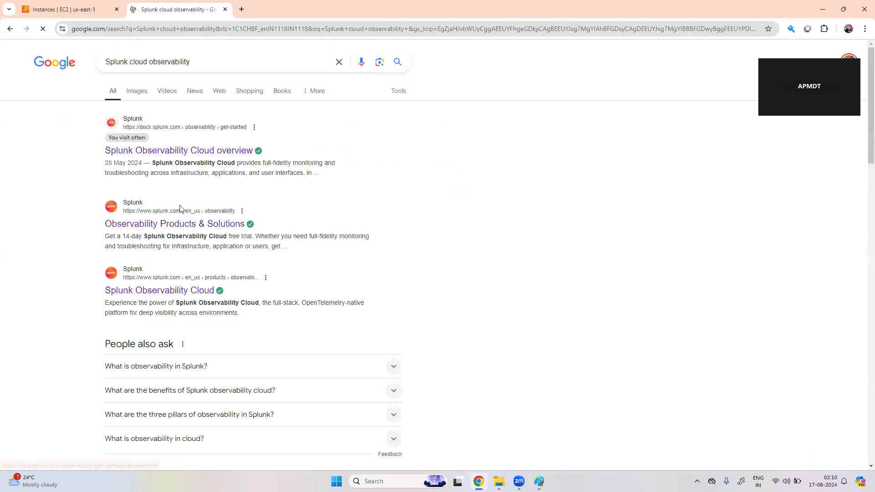
pyautogui.click(192, 155)
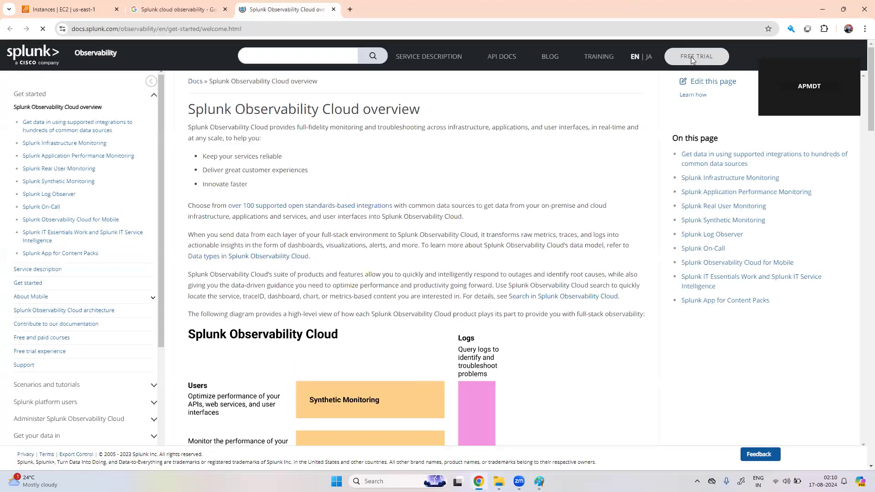
pyautogui.click(692, 58)
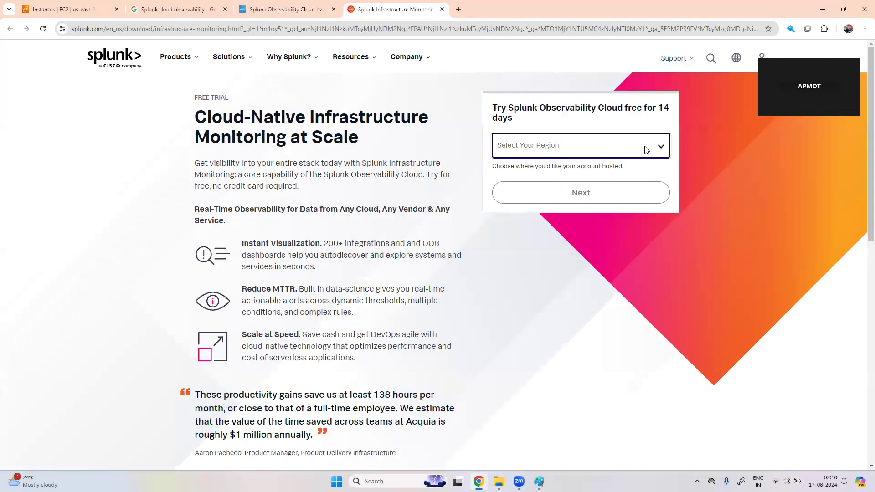
# Step: Choose Asia Pacific (Australia) as the trial region to reveal the sign-up form, then open a new tab
pyautogui.click(660, 149)
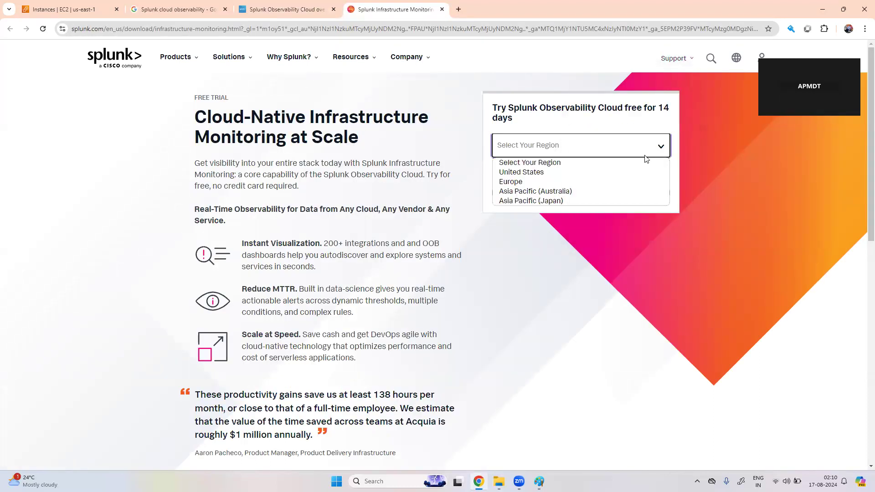
pyautogui.click(585, 196)
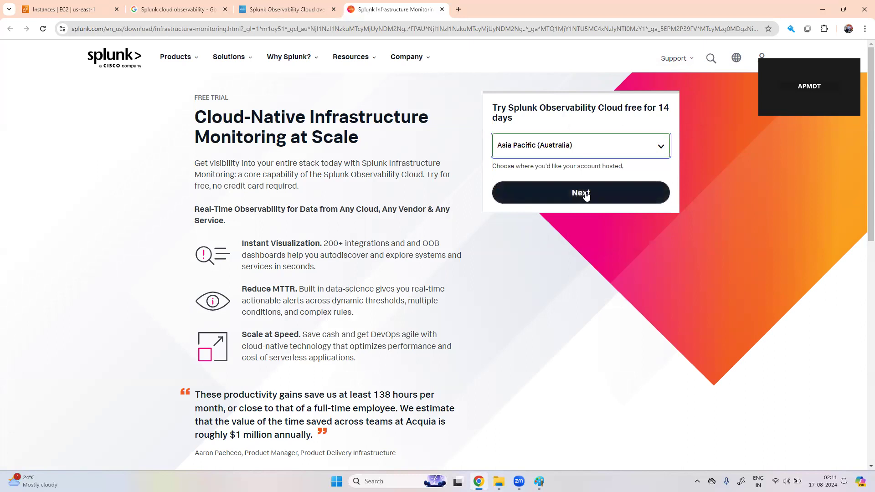
pyautogui.click(586, 195)
pyautogui.click(556, 170)
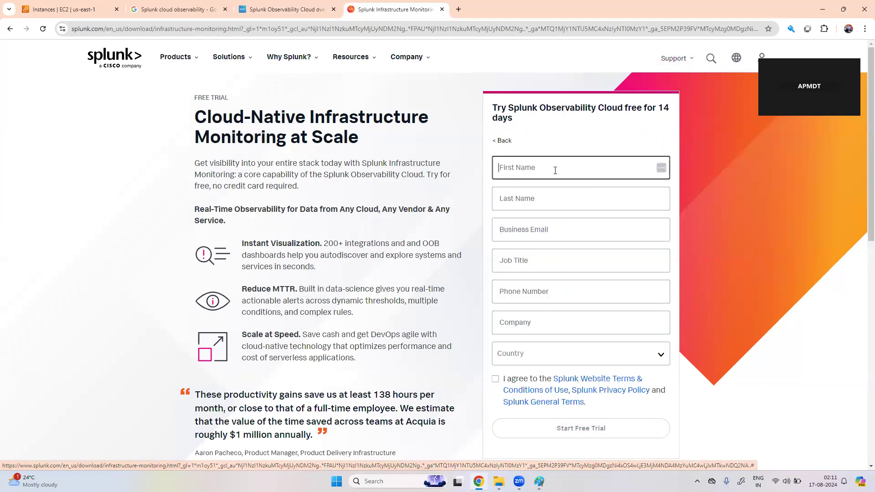
pyautogui.click(459, 9)
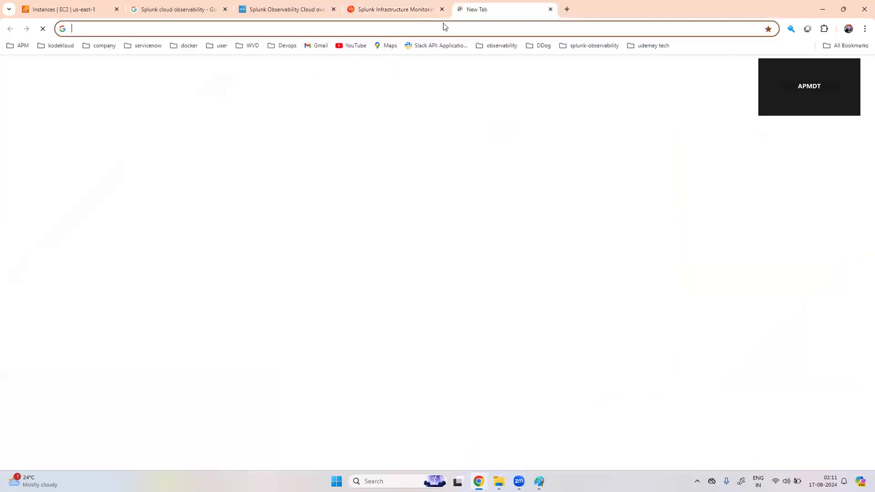
# Step: Search 'temp email', copy a disposable address from temp-mail.org, and return to the Splunk form
pyautogui.click(375, 29)
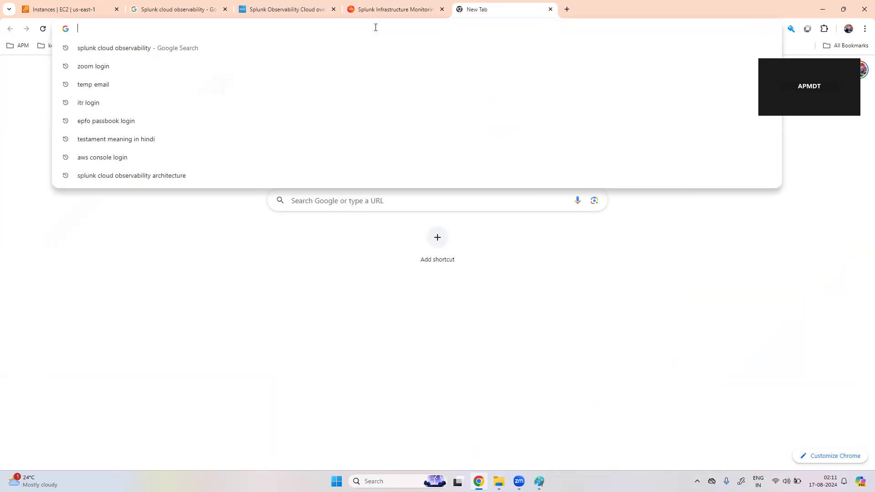
pyautogui.click(125, 86)
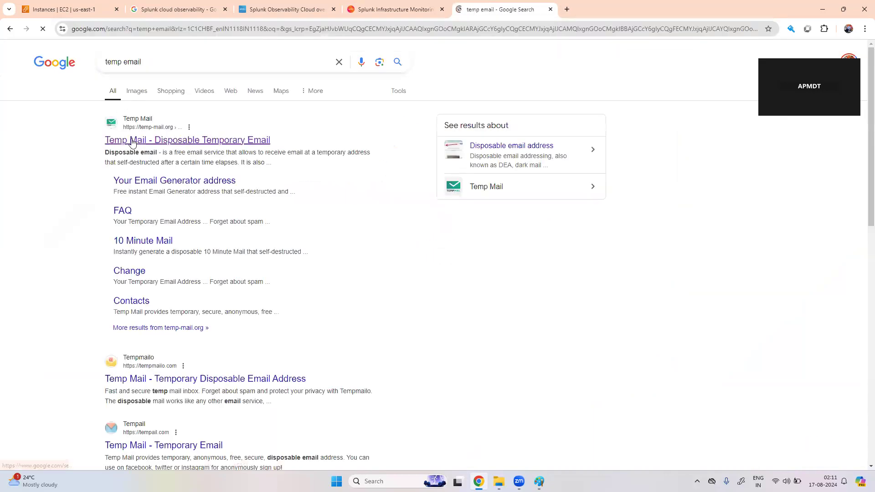
pyautogui.click(145, 141)
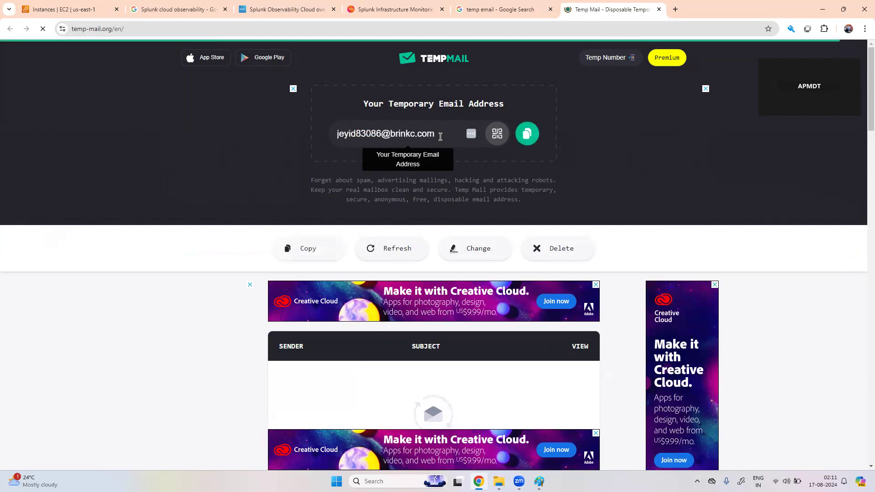
pyautogui.click(527, 133)
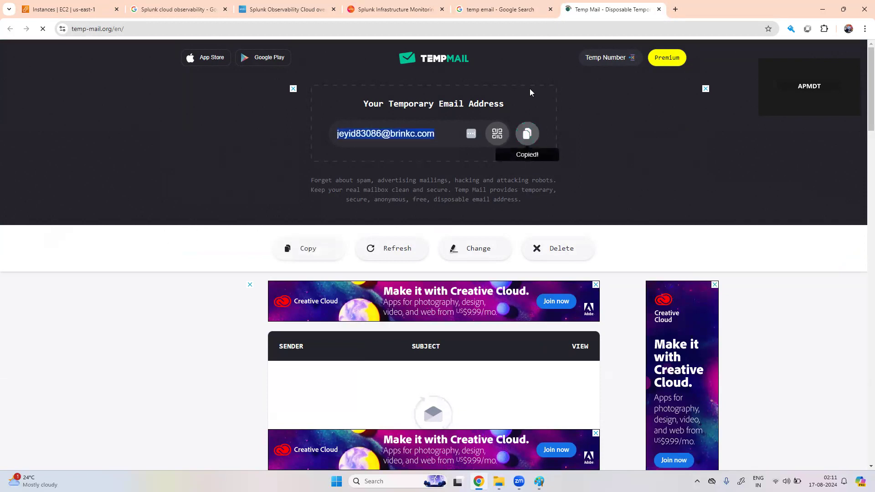
pyautogui.moveTo(522, 18)
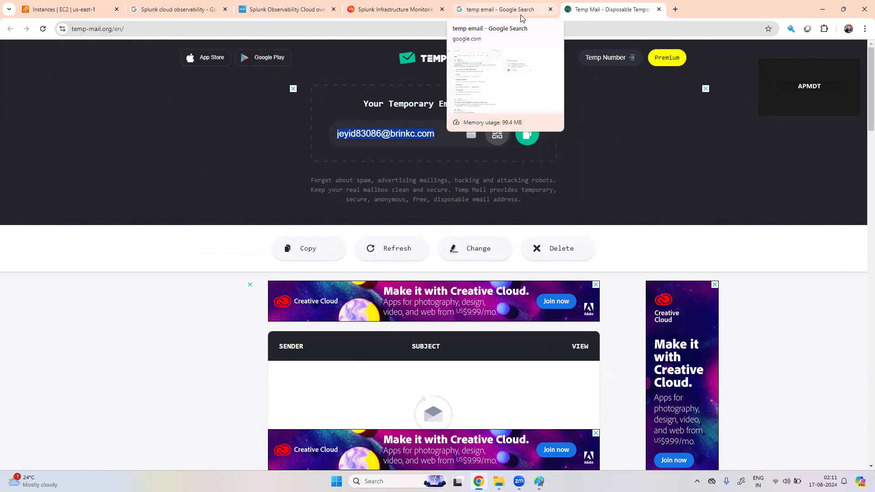
pyautogui.click(522, 15)
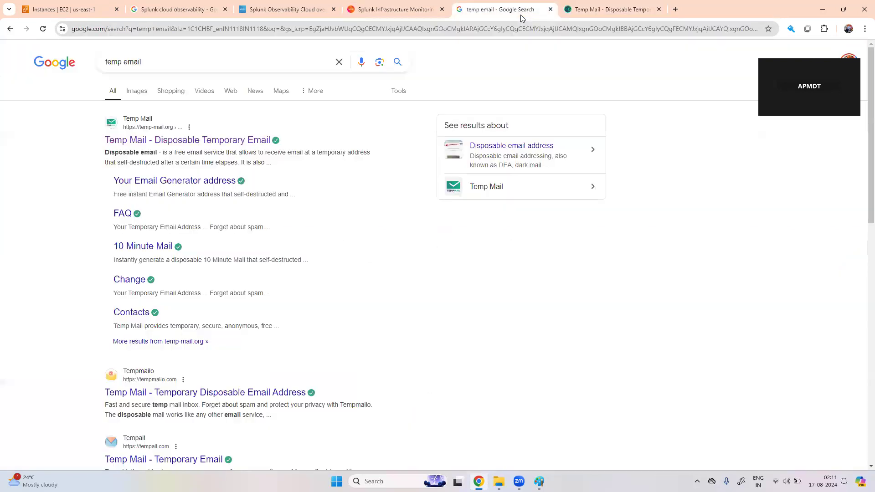
pyautogui.click(410, 13)
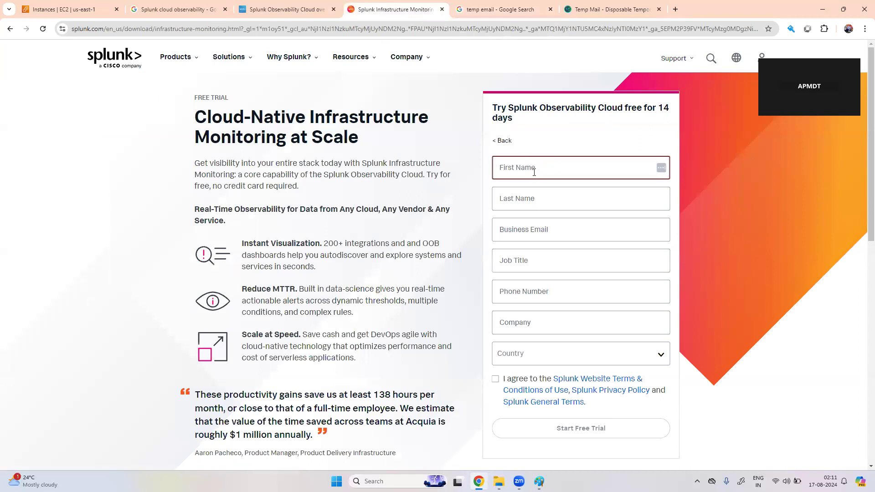
# Step: Fill First Name and Last Name by pasting the copied address and trimming it down
pyautogui.hotkey('ctrl', 'v')
pyautogui.hotkey('shift', 'Left')
pyautogui.hotkey('shift', 'Left')
pyautogui.hotkey('shift', 'Left')
pyautogui.hotkey('shift', 'Left')
pyautogui.hotkey('shift', 'Left')
pyautogui.moveTo(551, 167); pyautogui.dragTo(507, 171)
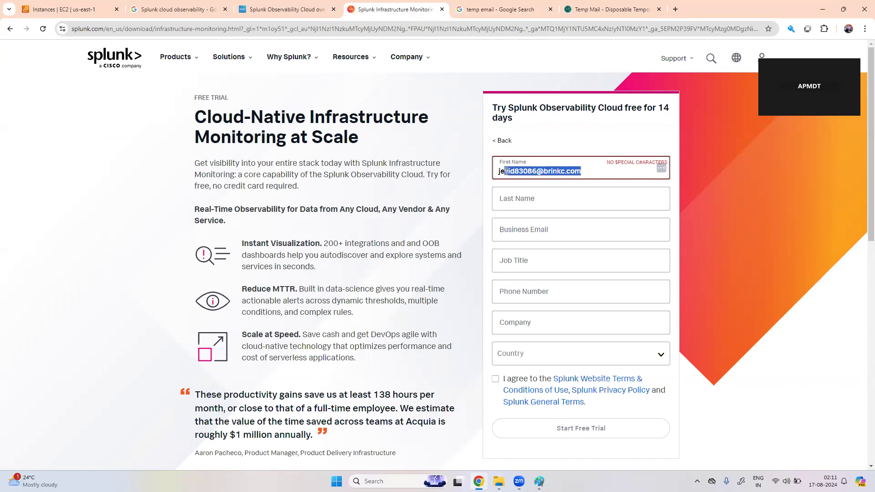
pyautogui.press('BackSpace')
pyautogui.click(514, 203)
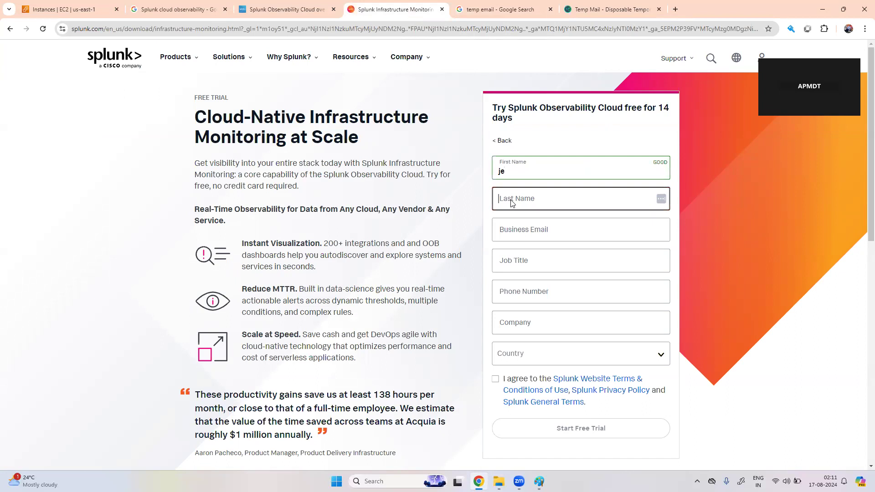
pyautogui.hotkey('ctrl', 'v')
pyautogui.moveTo(509, 203); pyautogui.dragTo(576, 208)
pyautogui.press('BackSpace')
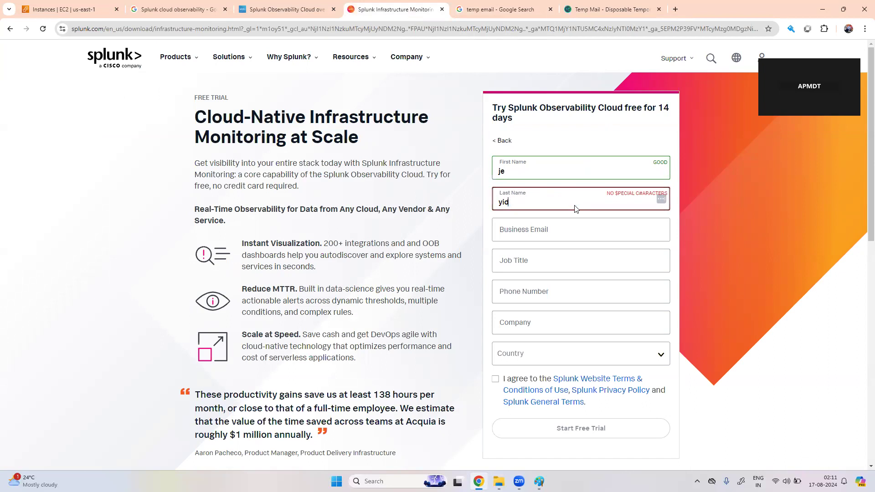
# Step: Paste the temporary address into the Business Email field
pyautogui.click(550, 230)
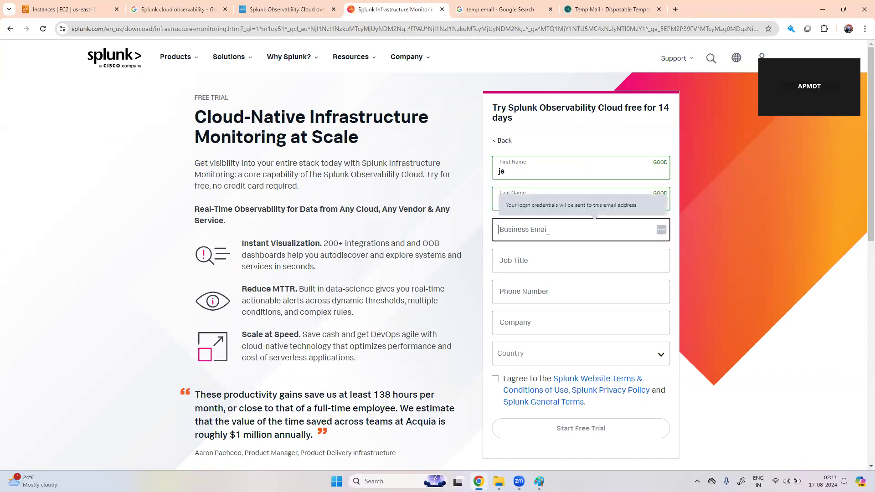
pyautogui.hotkey('ctrl', 'v')
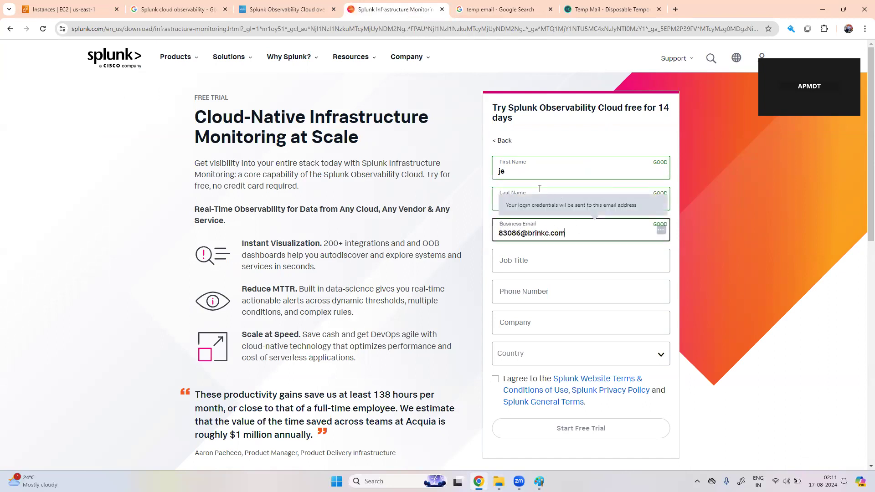
pyautogui.click(580, 10)
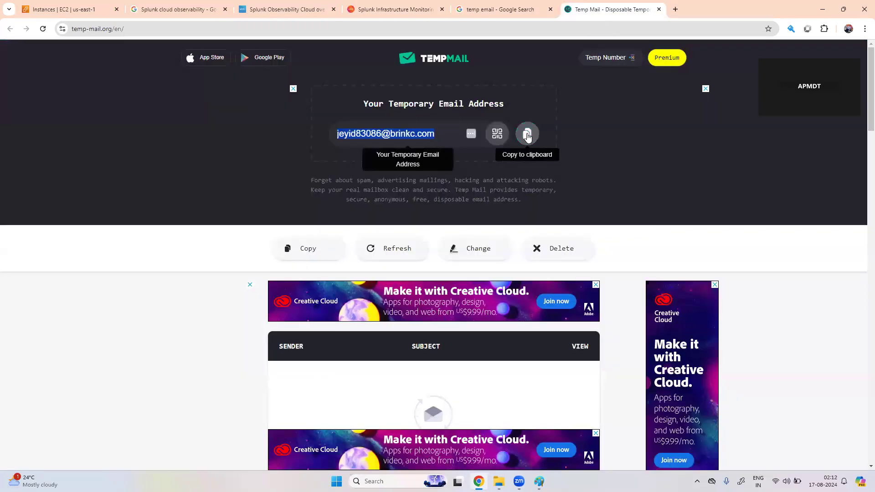
pyautogui.click(393, 9)
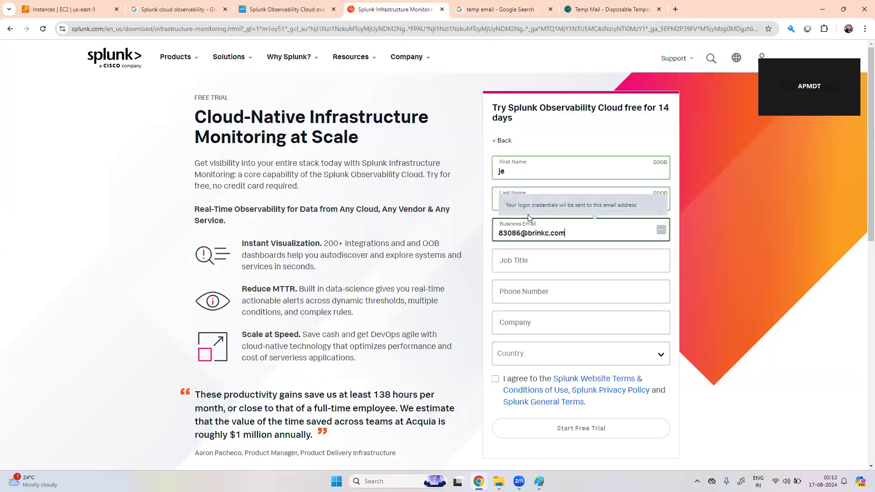
pyautogui.moveTo(566, 233); pyautogui.dragTo(501, 230)
# Step: Enter the job title 'Consultant' and the phone number
pyautogui.click(490, 233)
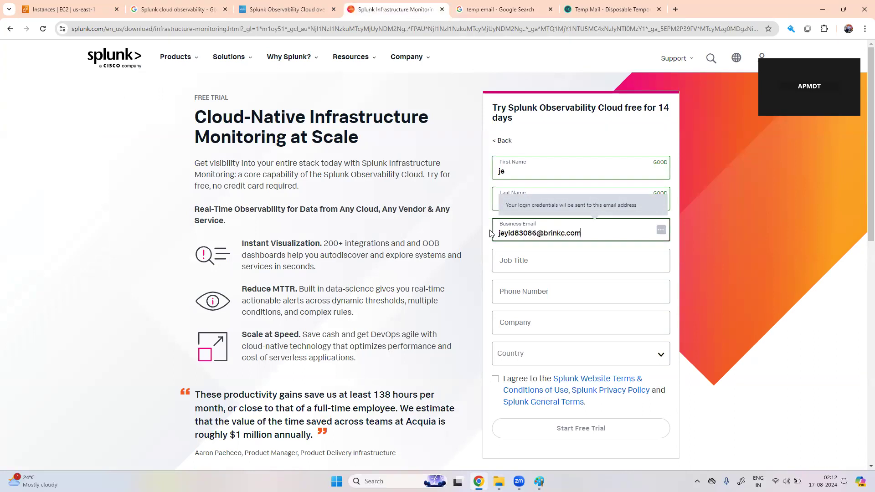
pyautogui.click(536, 263)
pyautogui.write('Cons')
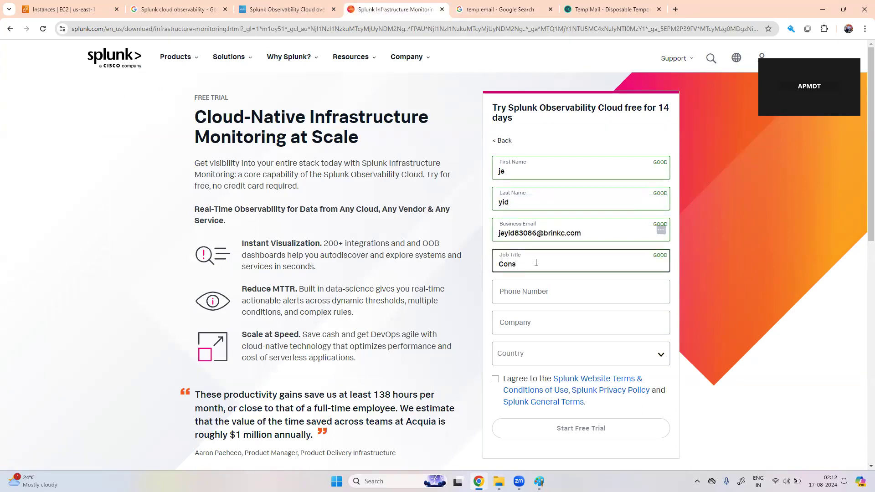
pyautogui.write('l')
pyautogui.press('BackSpace')
pyautogui.write('ultsn')
pyautogui.write('ant')
pyautogui.click(551, 291)
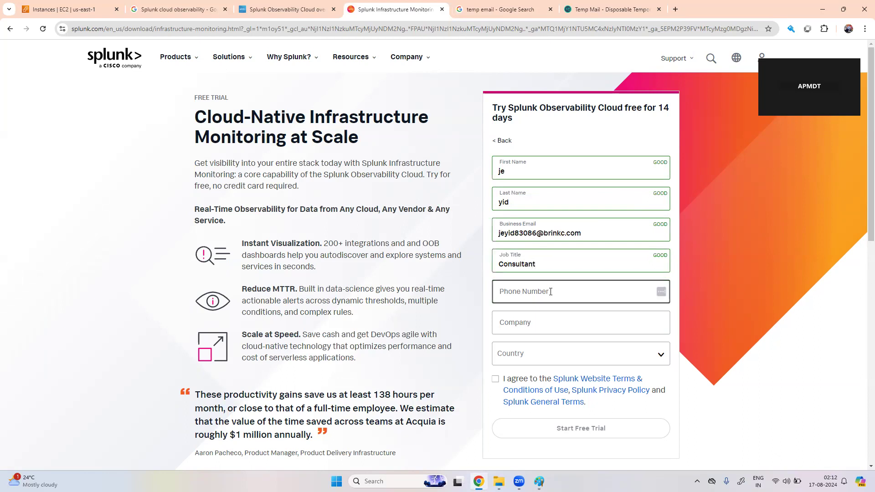
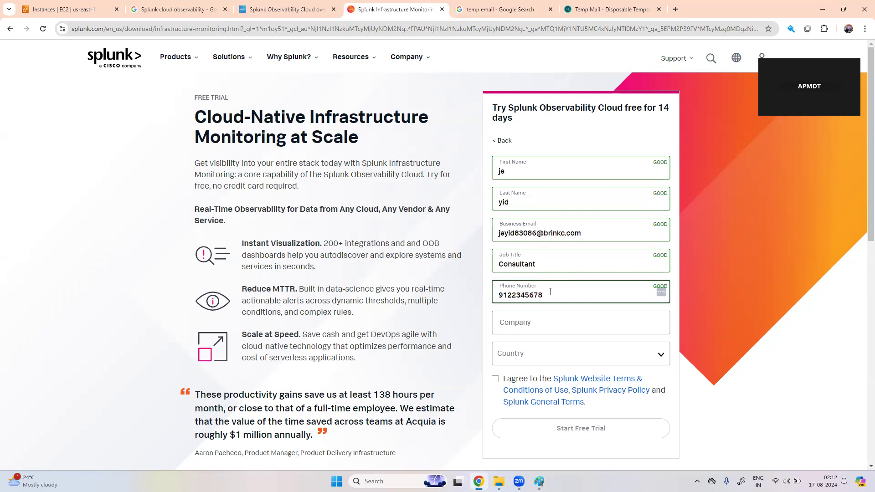
# Step: Set Company to the email's domain name and Country to India
pyautogui.click(544, 325)
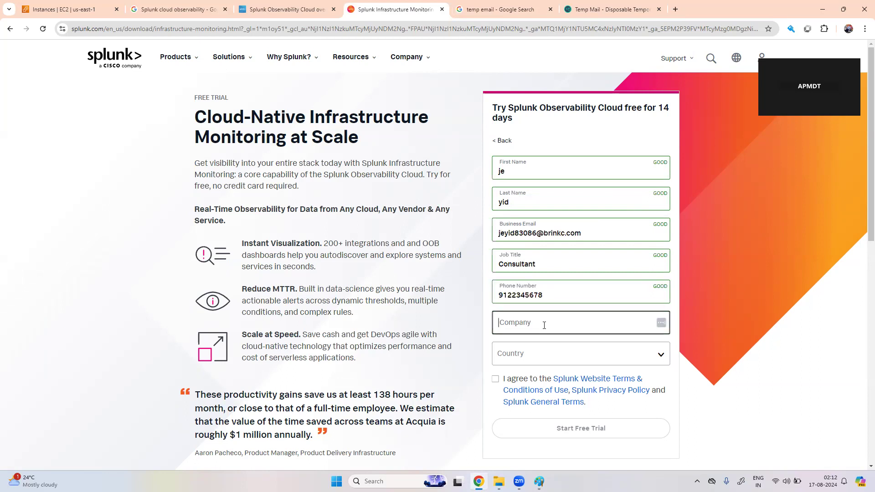
pyautogui.moveTo(583, 233); pyautogui.dragTo(546, 233)
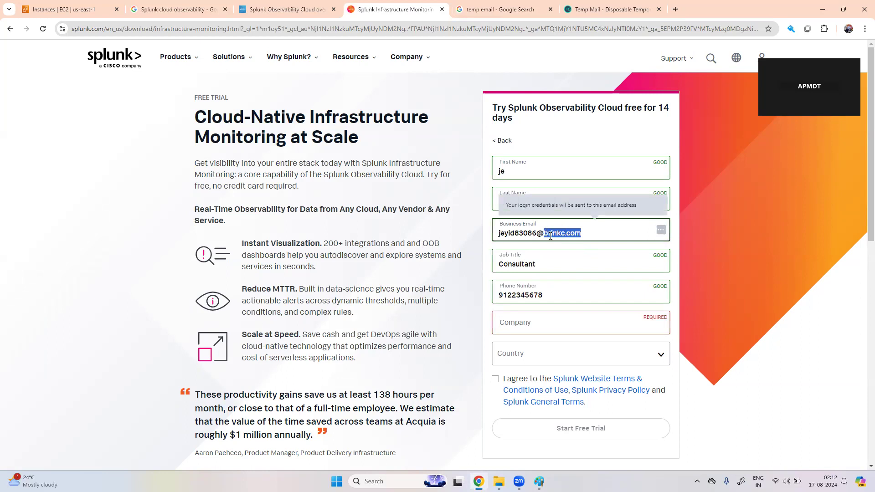
pyautogui.hotkey('ctrl', 'c')
pyautogui.click(525, 325)
pyautogui.hotkey('ctrl', 'v')
pyautogui.click(523, 355)
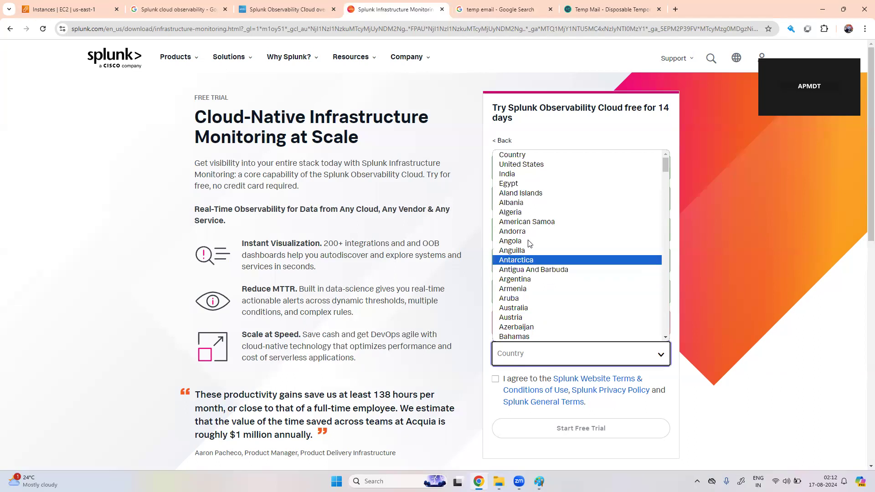
pyautogui.click(542, 174)
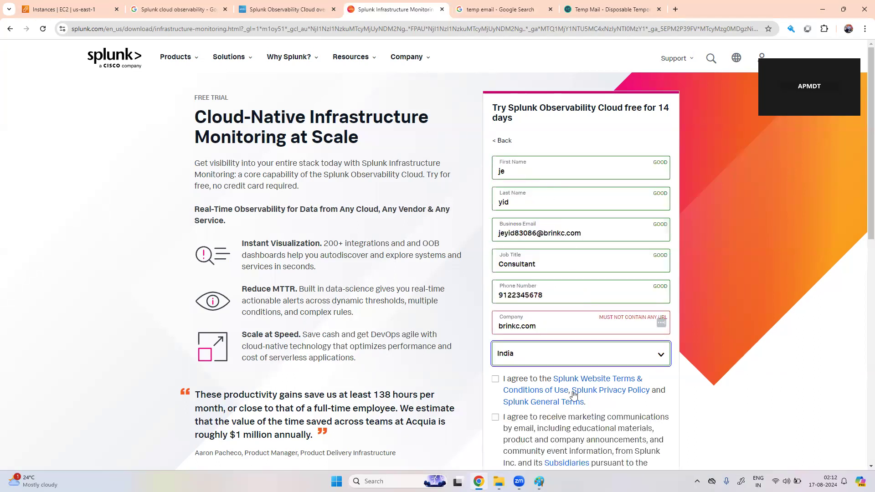
# Step: Accept the terms and marketing consent, and trim the company name to 'brinkc'
pyautogui.click(496, 380)
pyautogui.click(552, 329)
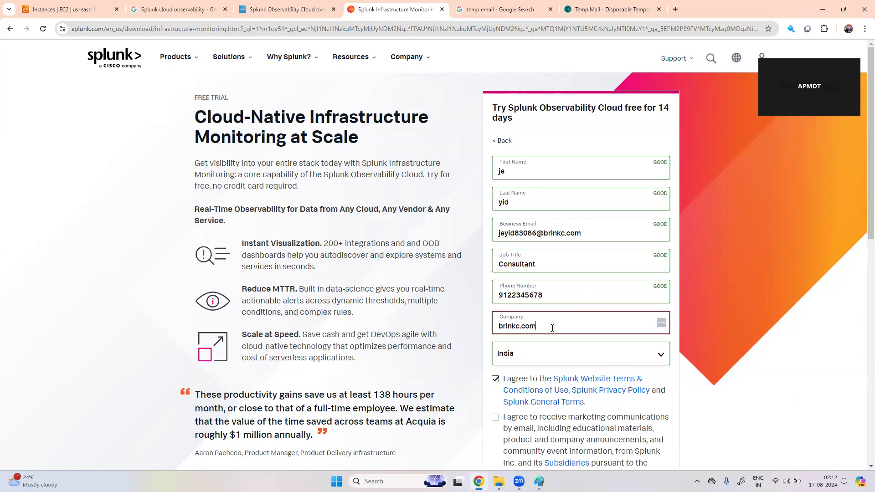
pyautogui.press('BackSpace')
pyautogui.press('BackSpace')
pyautogui.press('BackSpace')
pyautogui.scroll(-3, 538, 328)
pyautogui.click(495, 274)
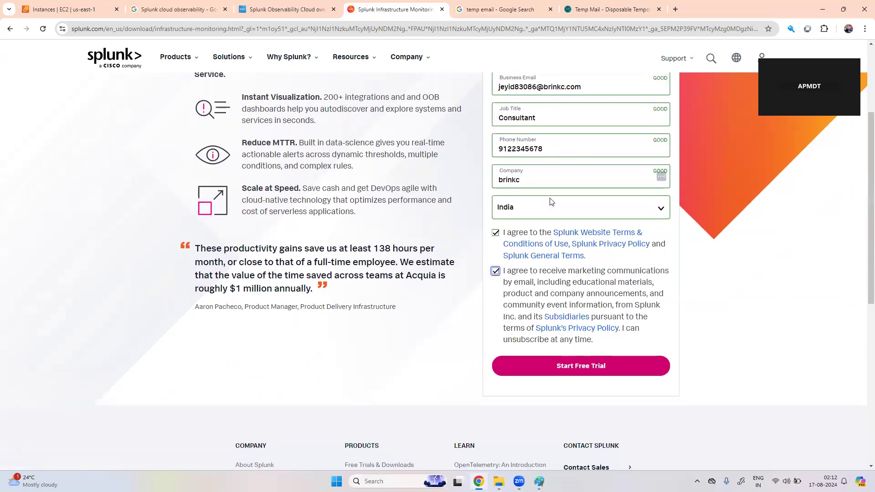
pyautogui.scroll(1, 629, 92)
pyautogui.moveTo(581, 145); pyautogui.dragTo(497, 147)
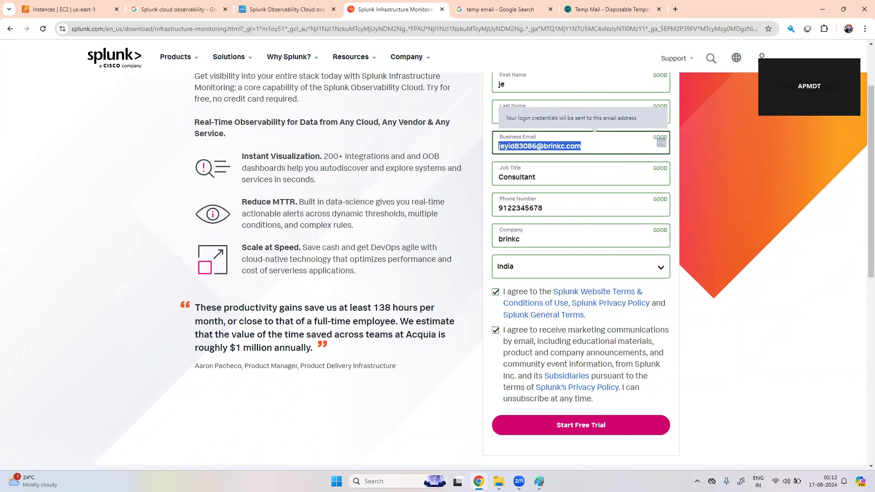
pyautogui.moveTo(540, 482)
# Step: Submit the free-trial request and close the leftover search and overview docs tabs
pyautogui.click(587, 424)
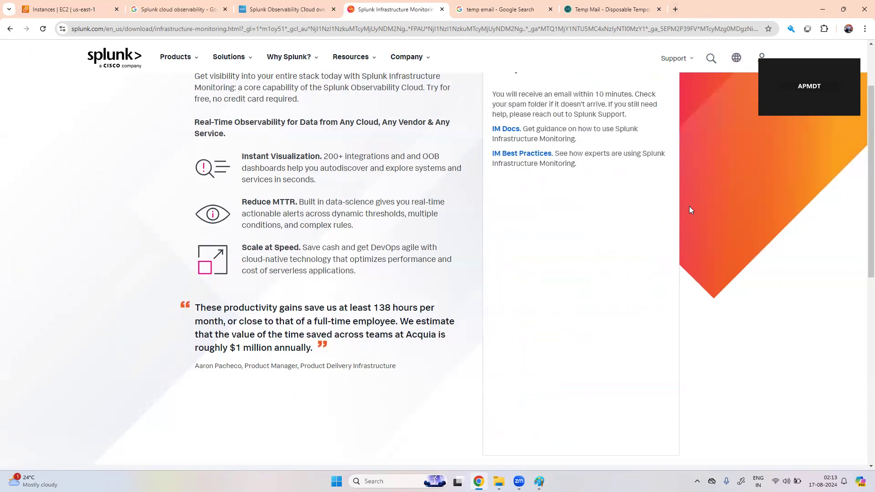
pyautogui.click(606, 10)
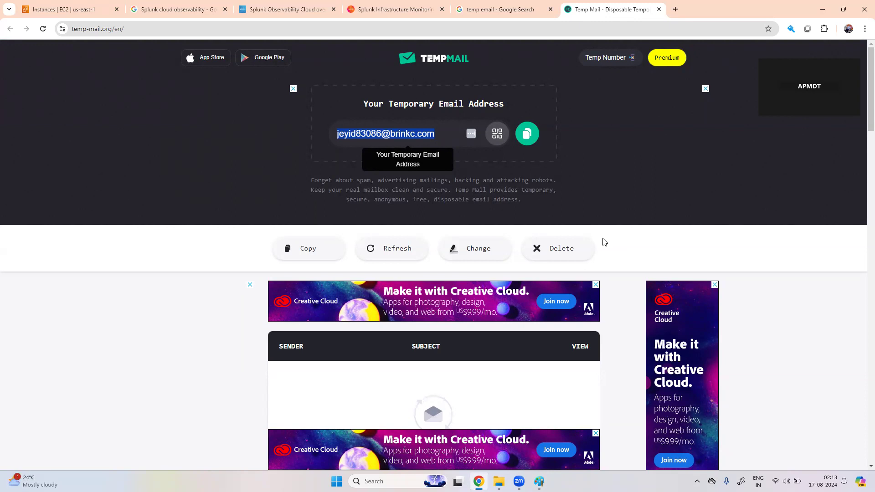
pyautogui.click(225, 9)
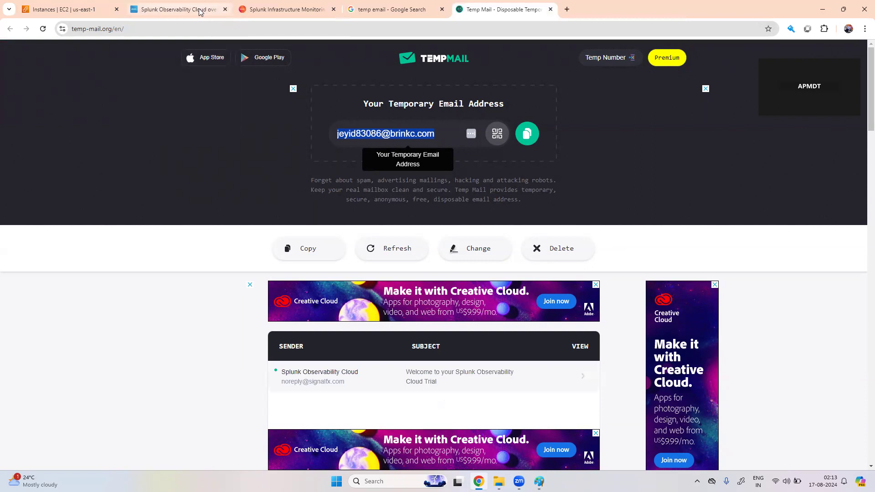
pyautogui.click(199, 12)
pyautogui.click(225, 9)
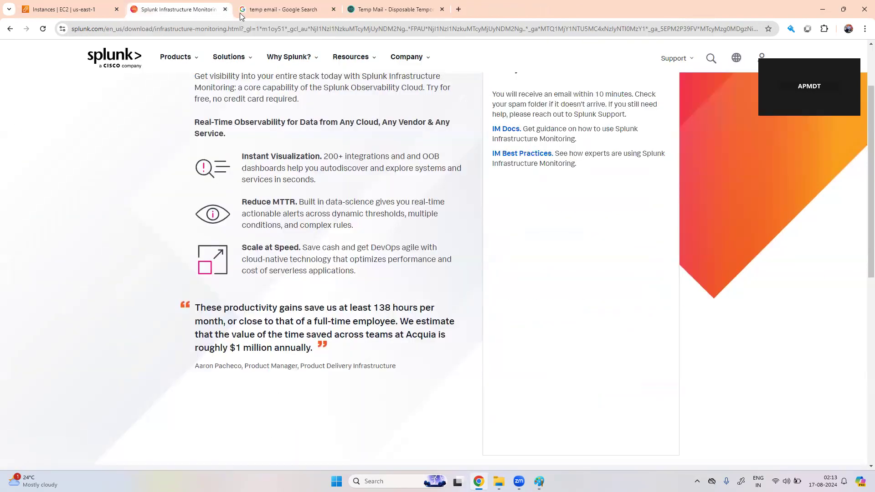
pyautogui.click(334, 9)
# Step: Reorder the tabs so the Temp Mail inbox is first and showing
pyautogui.moveTo(211, 9); pyautogui.dragTo(321, 14)
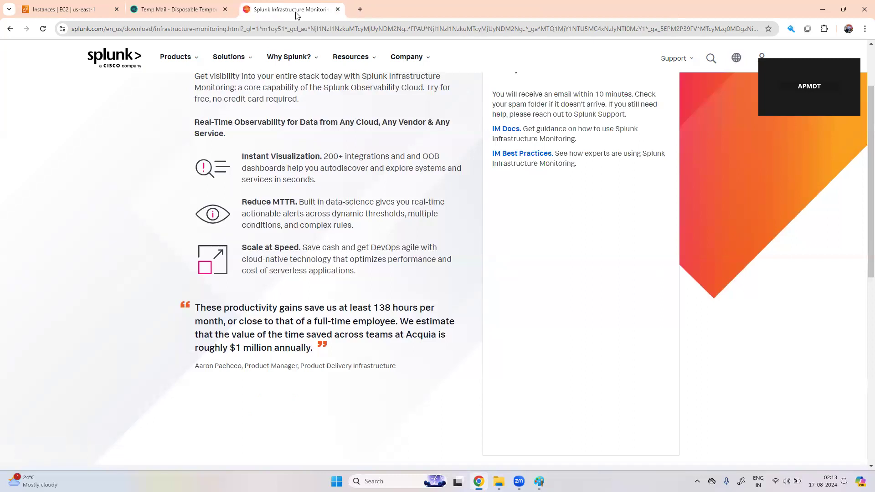
pyautogui.click(180, 10)
pyautogui.hotkey('ctrl', 'shift', 'pageup')
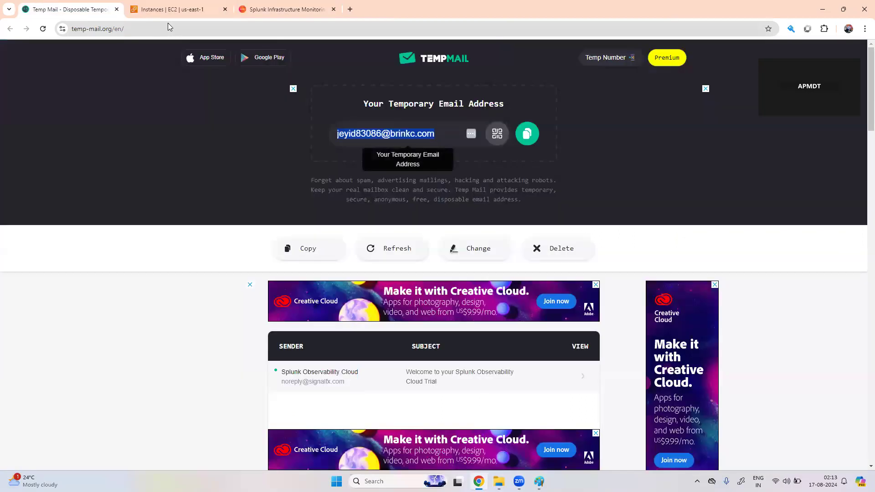
# Step: Open the Splunk welcome email in the Temp Mail inbox and follow its Verify link
pyautogui.click(284, 9)
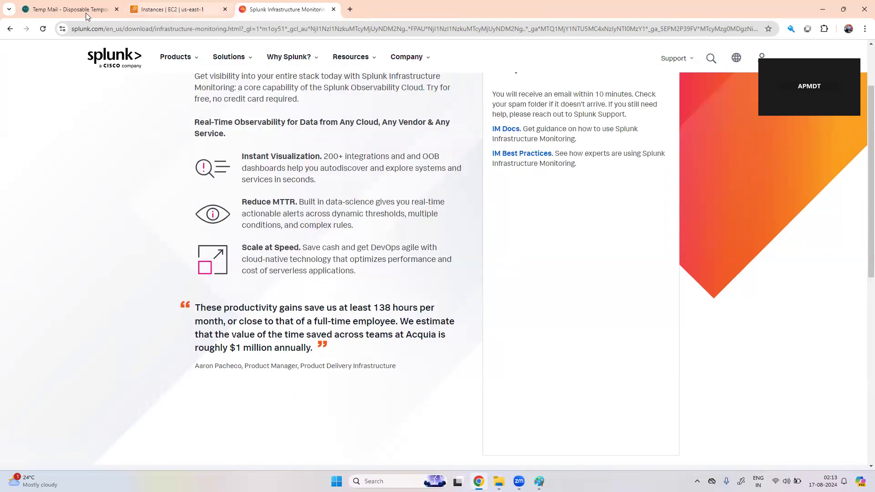
pyautogui.click(67, 14)
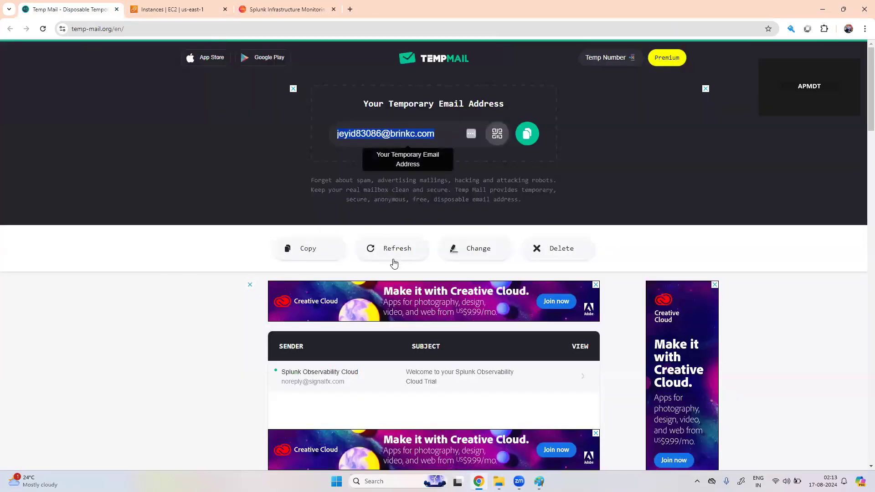
pyautogui.click(381, 387)
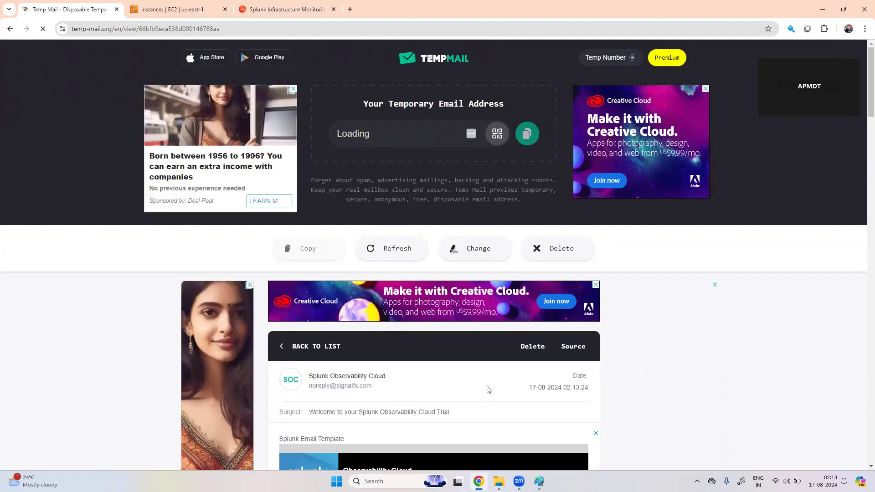
pyautogui.scroll(-2, 486, 415)
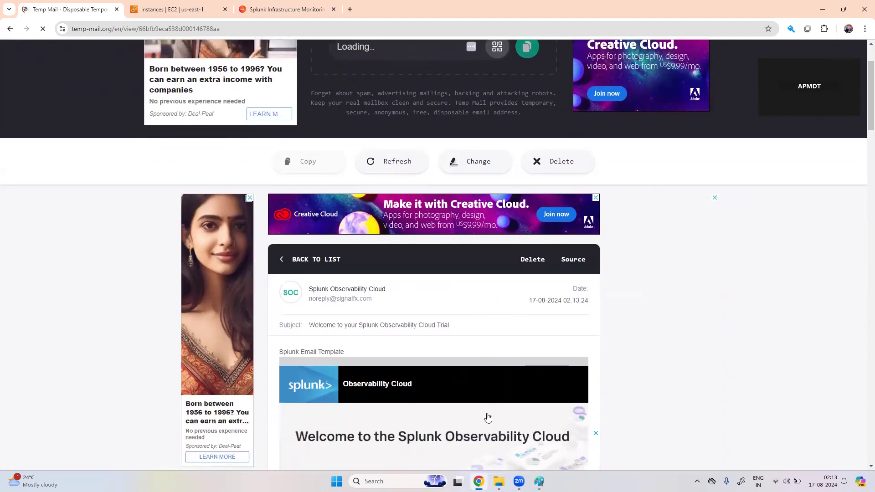
pyautogui.scroll(-4, 488, 418)
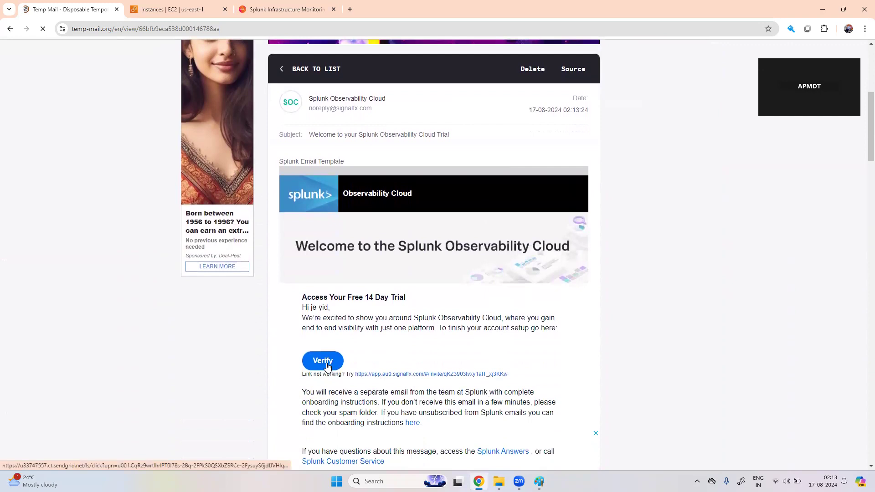
pyautogui.click(328, 366)
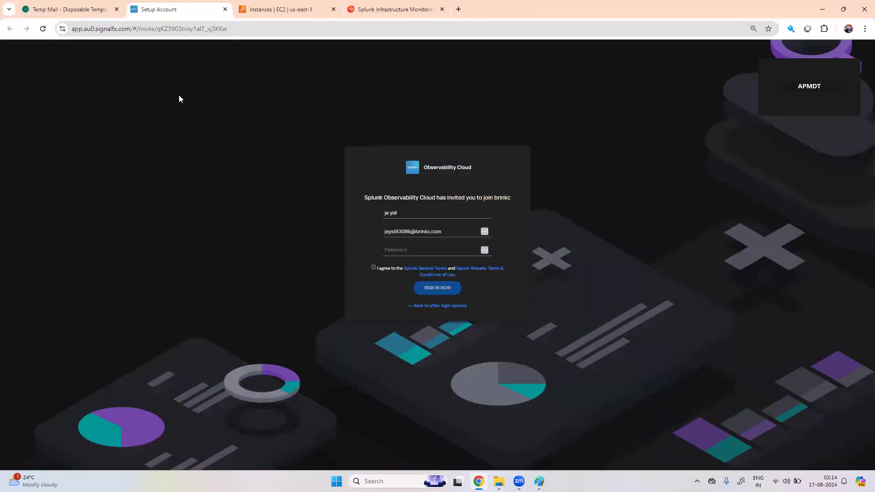
# Step: Enter the account password, then search Windows for 'not' to find Notepad apps
pyautogui.click(399, 246)
pyautogui.write('•••')
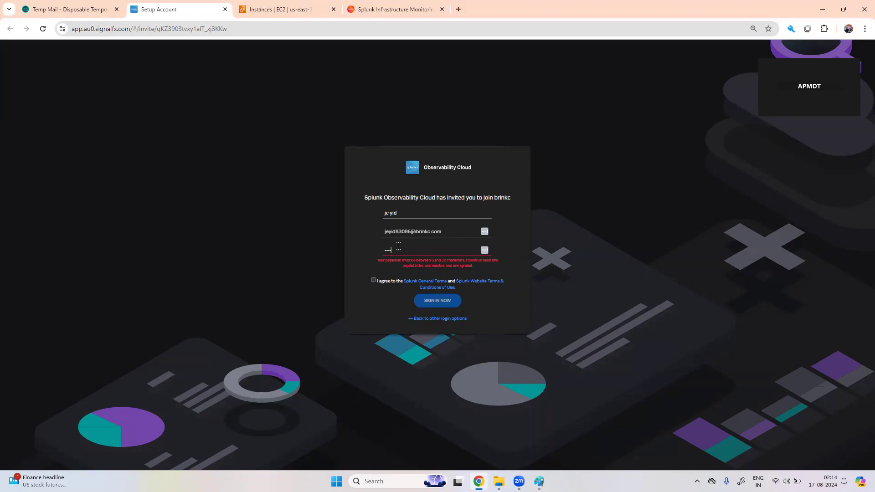
pyautogui.write('•••')
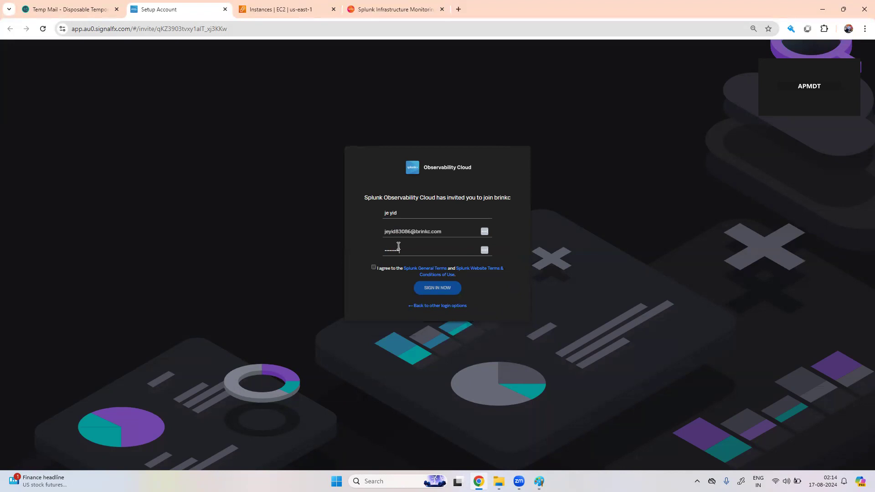
pyautogui.write('••')
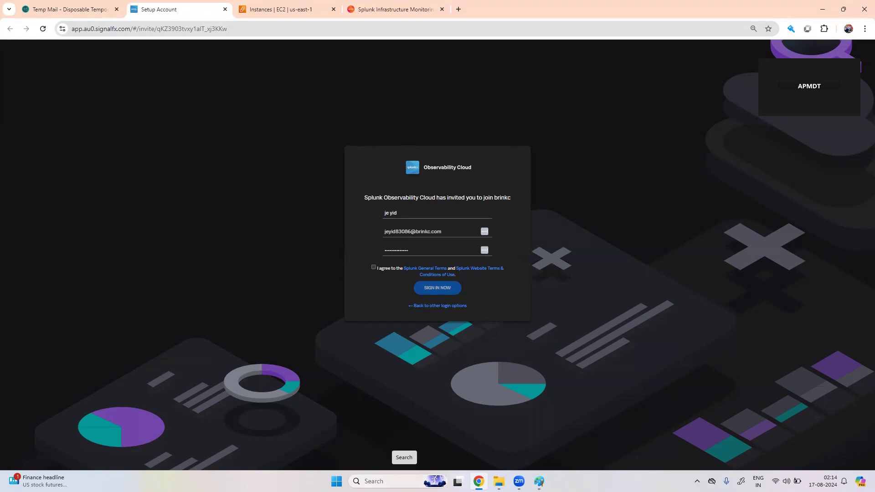
pyautogui.click(402, 481)
pyautogui.write('not')
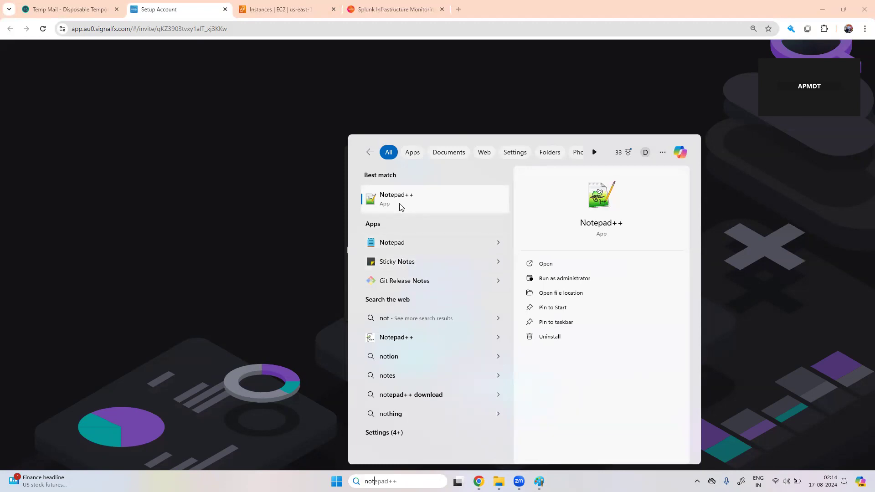
# Step: Paste the new account's e-mail address into a fresh blank Notepad tab
pyautogui.click(403, 248)
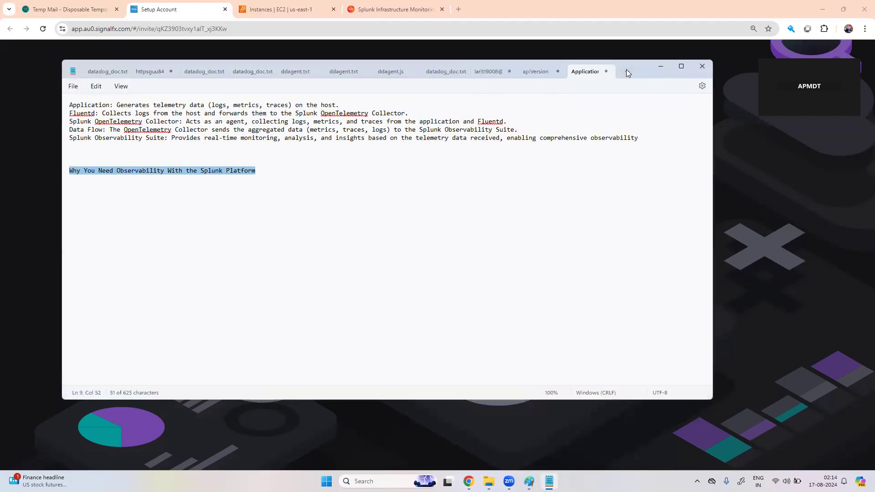
pyautogui.click(627, 71)
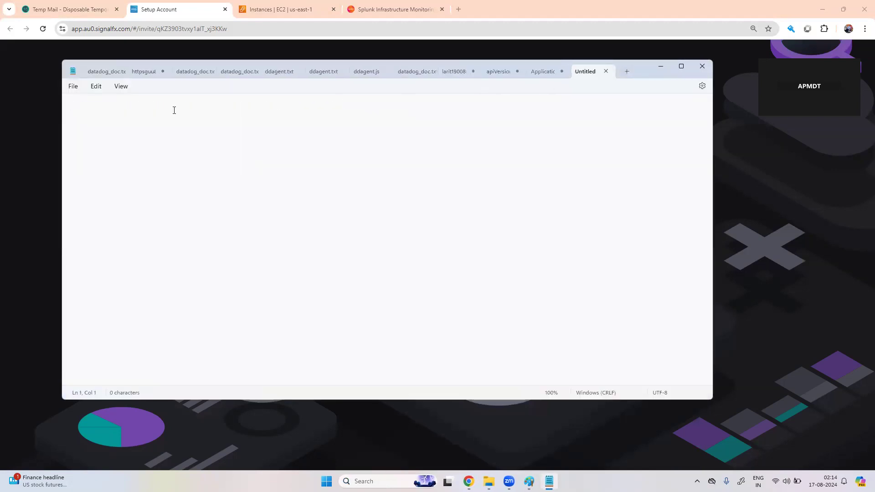
pyautogui.hotkey('ctrl', 'v')
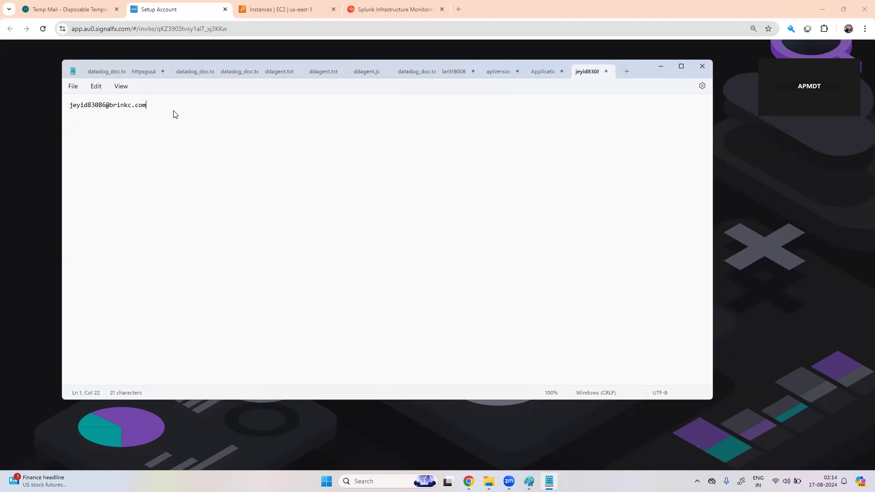
# Step: Close the Application notes without saving, add a new line under the e-mail, and return to Chrome
pyautogui.click(562, 72)
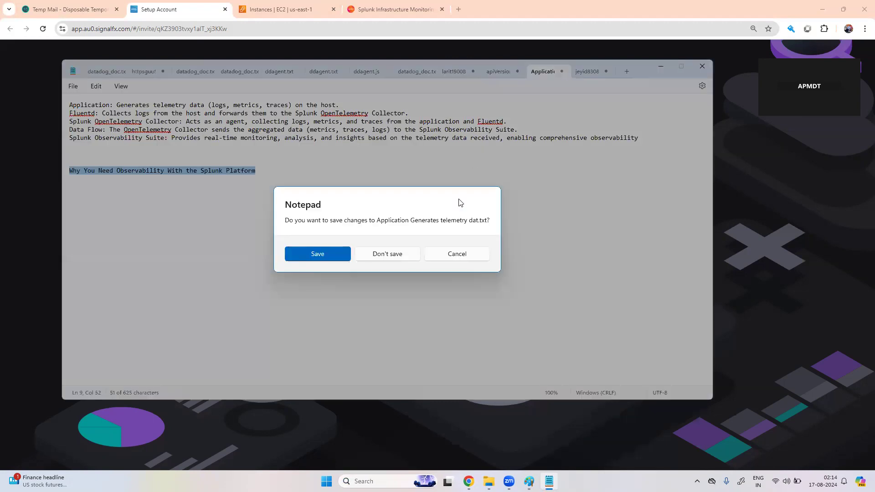
pyautogui.click(392, 254)
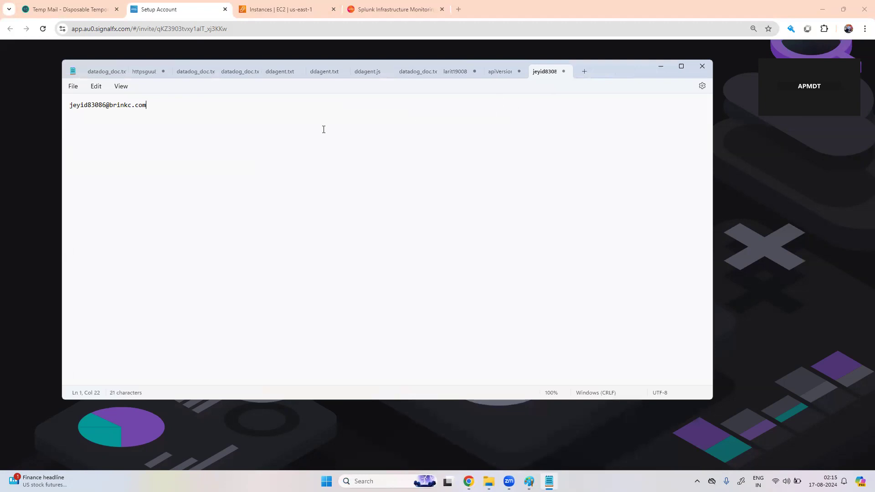
pyautogui.press('Return')
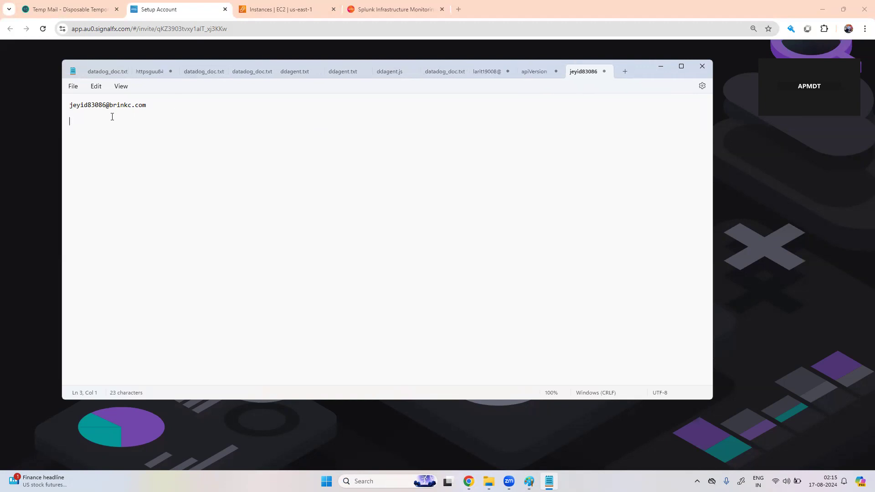
pyautogui.click(385, 10)
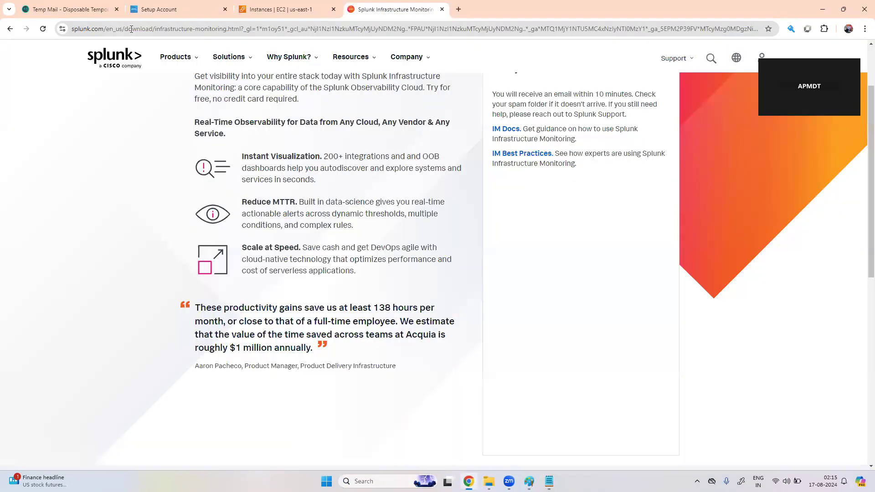
# Step: Copy the Observability Cloud signalfx web address into the Notepad notes
pyautogui.click(159, 9)
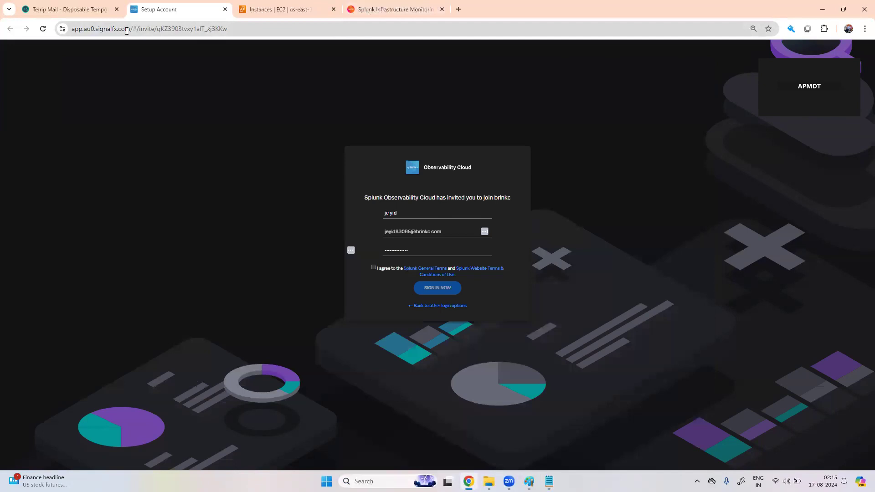
pyautogui.moveTo(130, 30); pyautogui.dragTo(69, 30)
pyautogui.hotkey('ctrl', 'c')
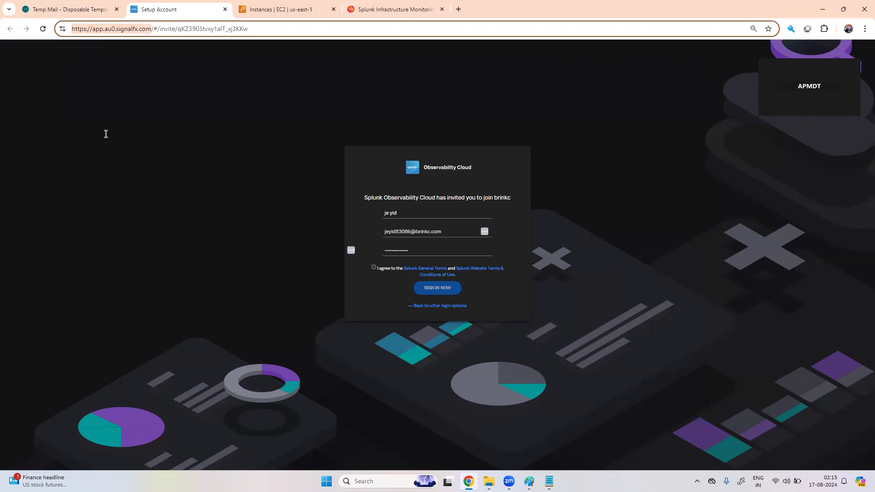
pyautogui.hotkey('alt', 'Tab')
pyautogui.hotkey('ctrl', 'v')
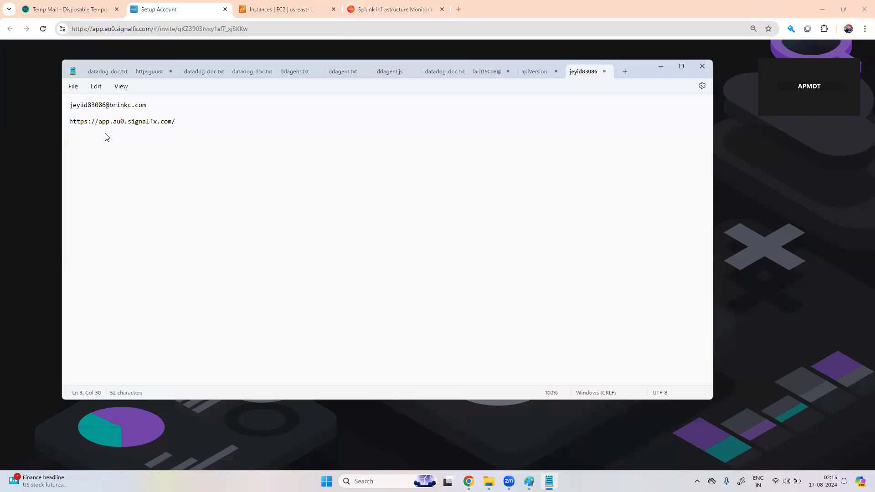
pyautogui.hotkey('alt', 'Tab')
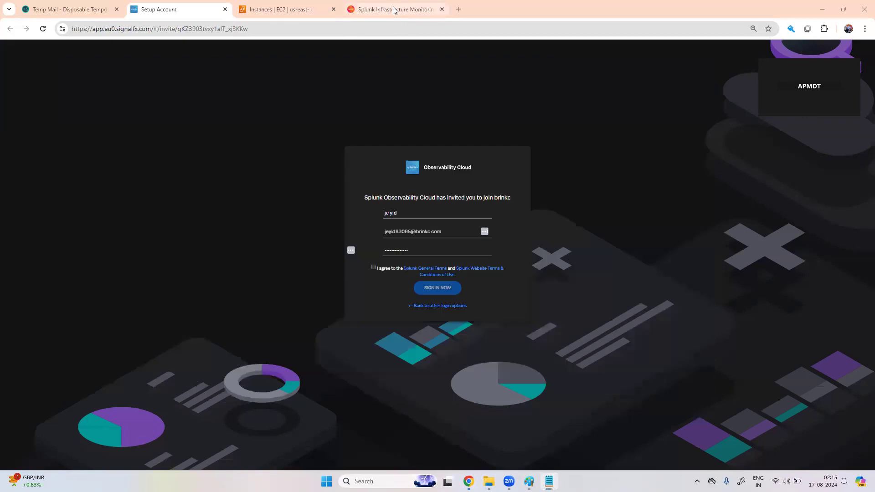
# Step: Agree to the Splunk terms of use and submit the sign-up to join the organisation
pyautogui.click(394, 10)
pyautogui.click(290, 10)
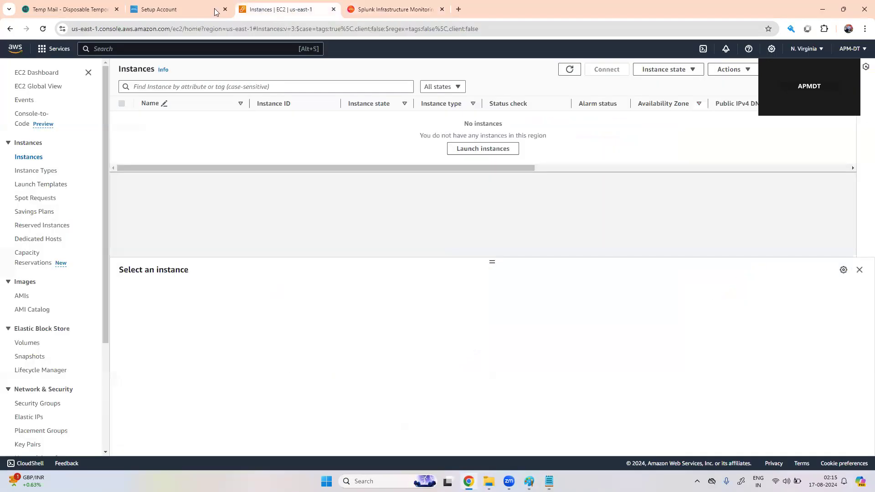
pyautogui.click(174, 8)
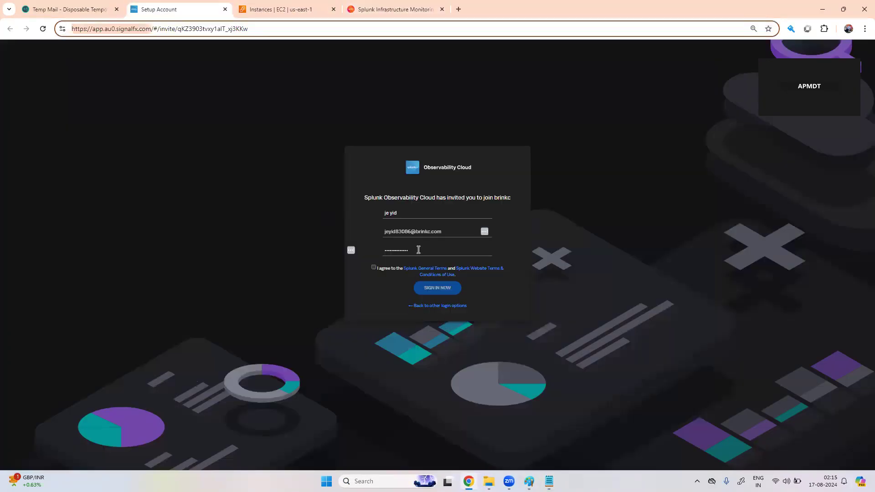
pyautogui.click(374, 268)
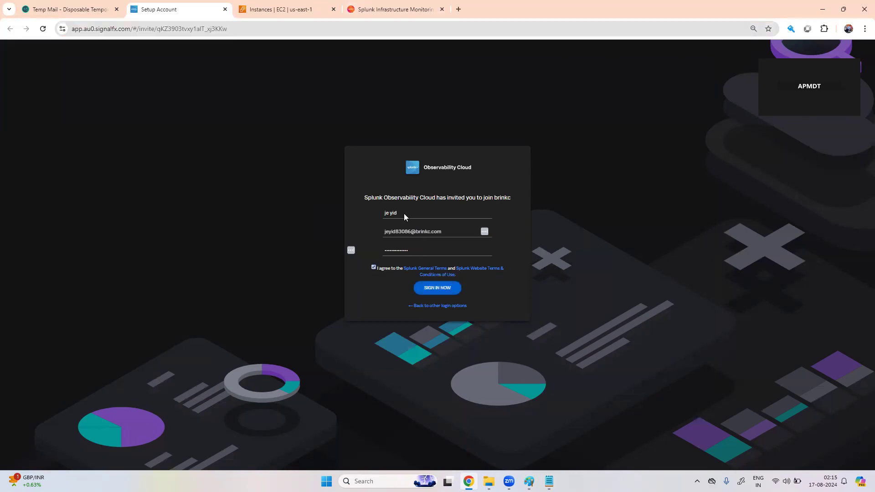
pyautogui.click(439, 288)
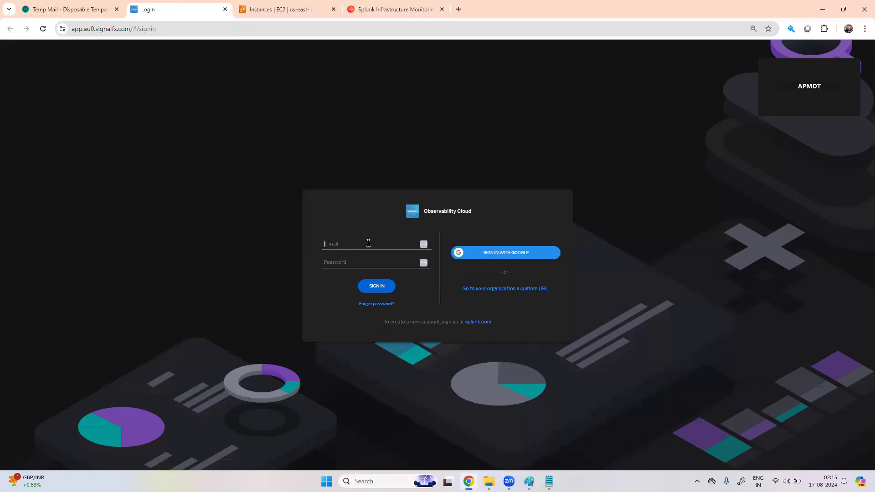
# Step: Replace the wrongly pasted address in the E-mail field with the account e-mail from Notepad
pyautogui.hotkey('ctrl', 'v')
pyautogui.moveTo(395, 244); pyautogui.dragTo(317, 237)
pyautogui.press('BackSpace')
pyautogui.hotkey('alt', 'Tab')
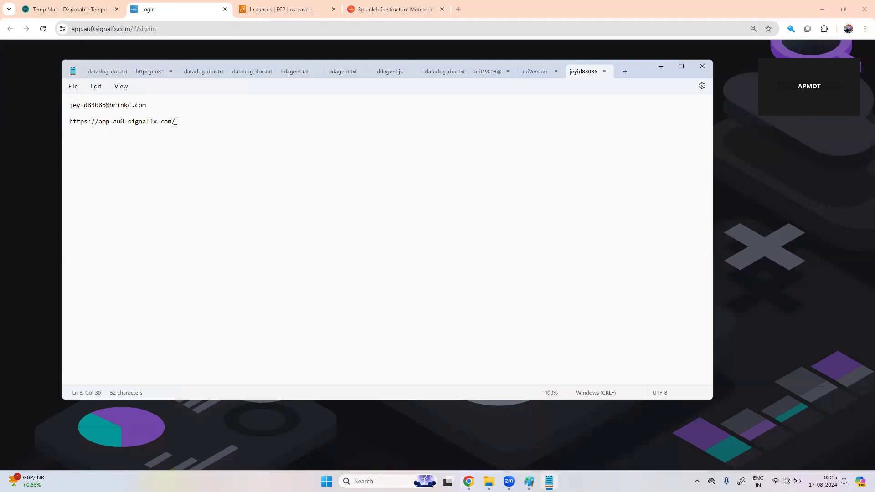
pyautogui.moveTo(148, 112); pyautogui.dragTo(71, 105)
pyautogui.hotkey('ctrl', 'c')
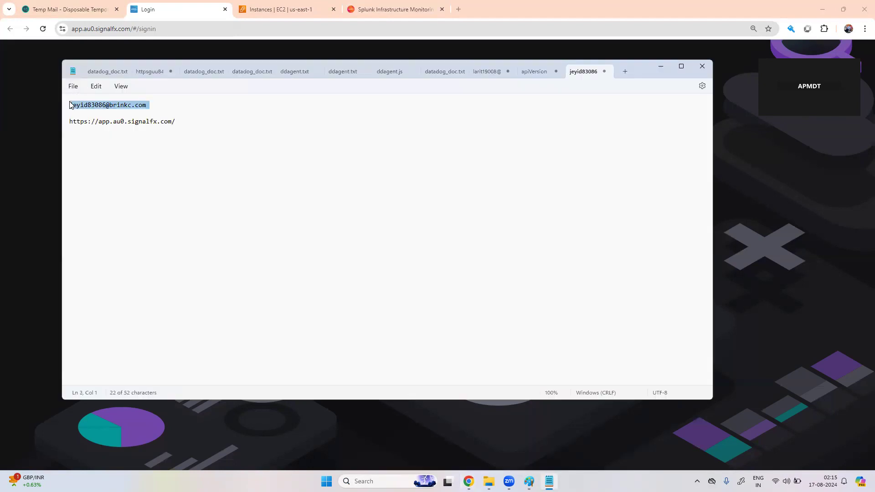
pyautogui.click(383, 10)
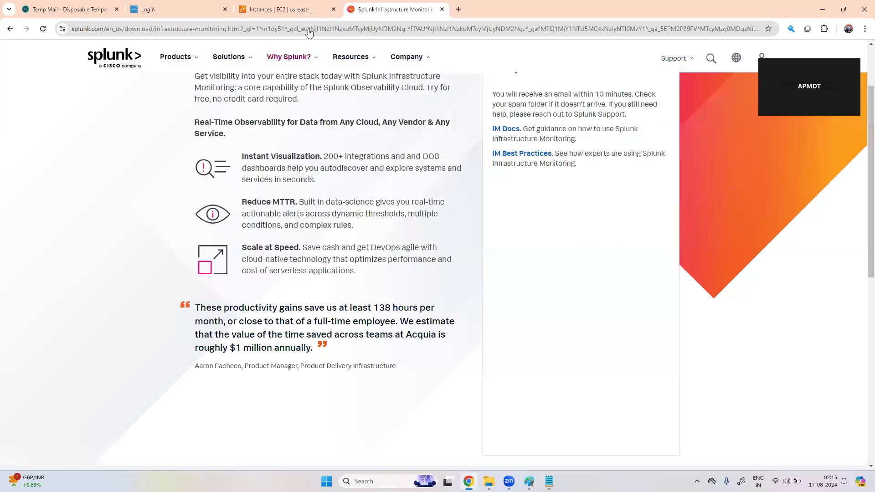
pyautogui.click(183, 9)
pyautogui.hotkey('ctrl', 'v')
# Step: Enter the account password and sign in to Observability Cloud
pyautogui.click(354, 263)
pyautogui.write('••')
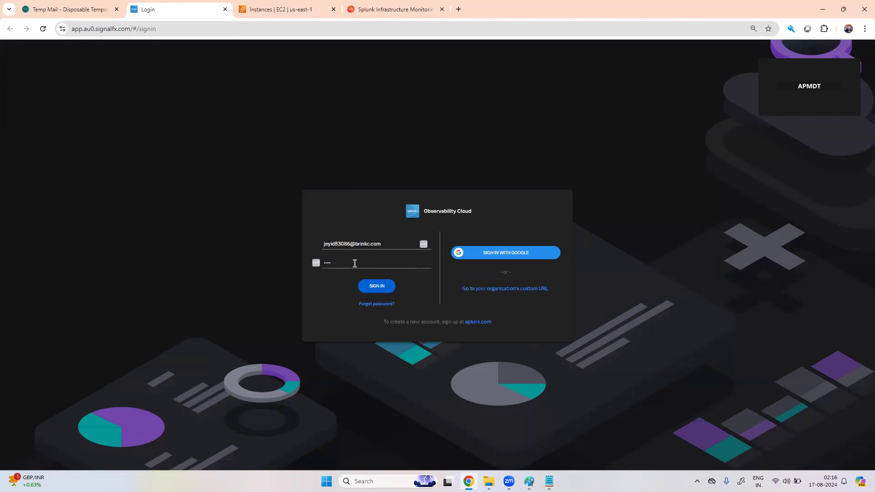
pyautogui.write('•••••••')
pyautogui.click(380, 286)
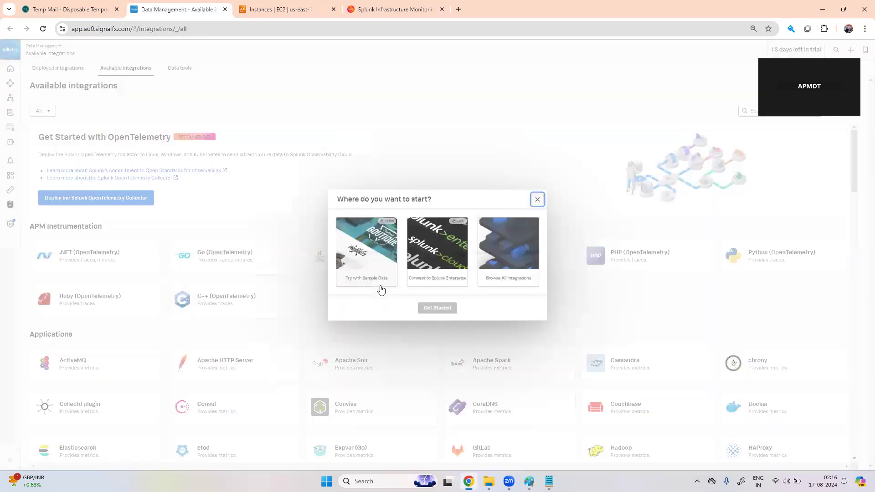
# Step: Close 'Where do you want to start?', preview the OpenTelemetry Collector deploy wizard, then go Home
pyautogui.click(538, 200)
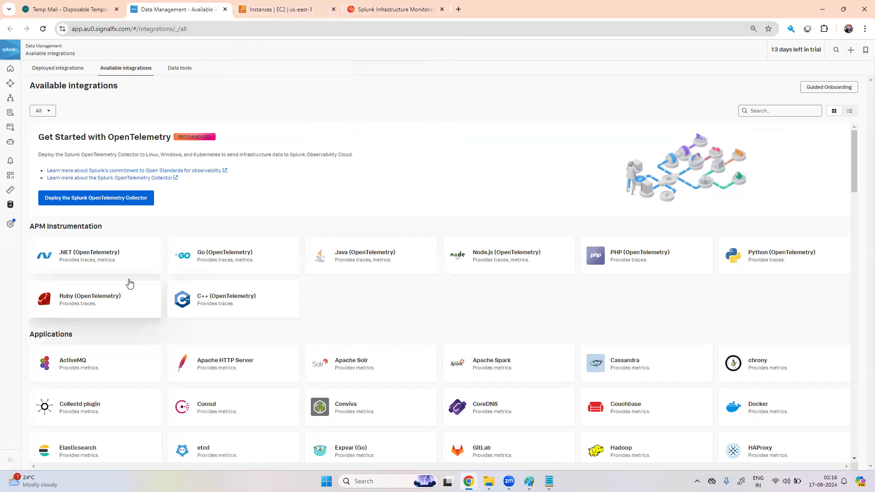
pyautogui.click(130, 202)
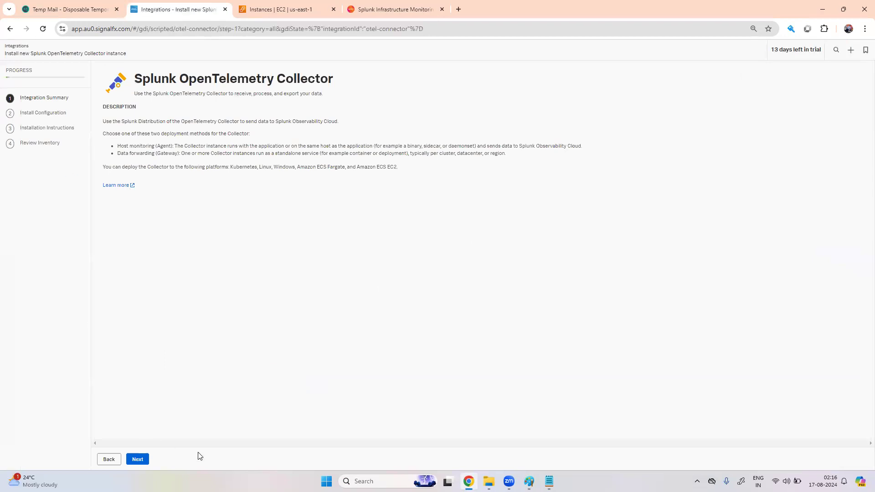
pyautogui.click(103, 460)
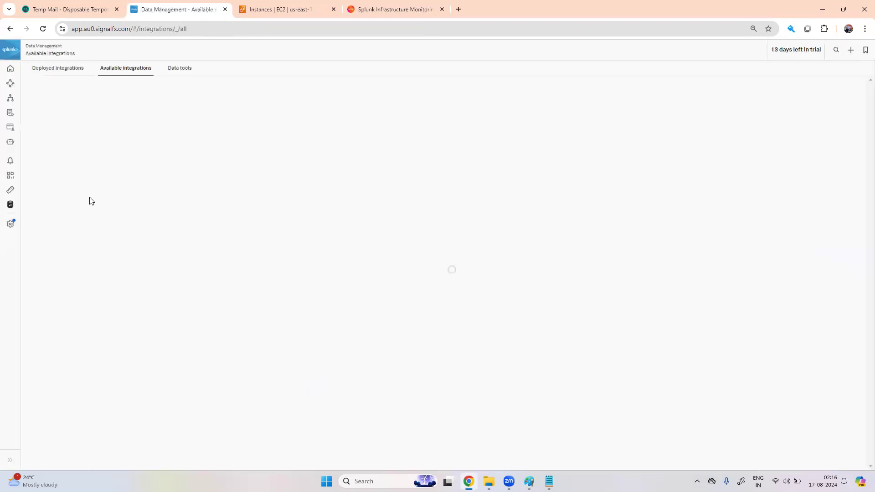
pyautogui.click(11, 69)
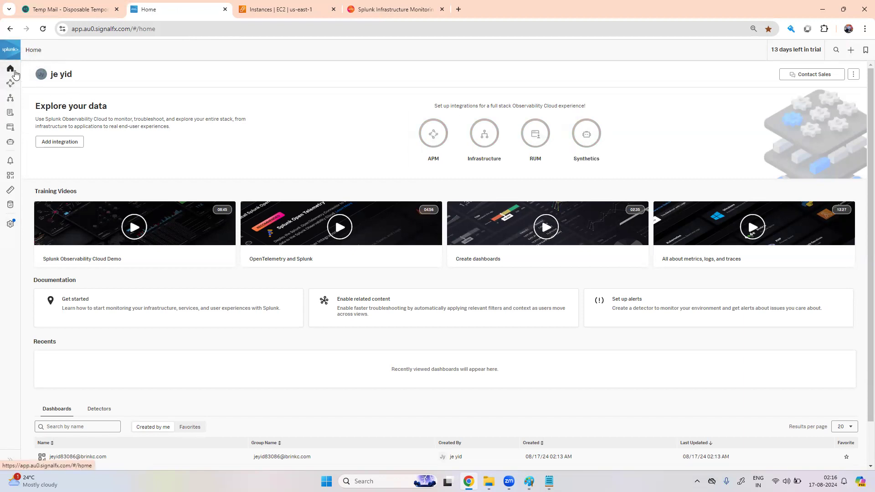
# Step: Tour APM, Infrastructure, Log Observer, RUM, Synthetics, Alerts, Dashboards and Metric Finder, ending at Data Management
pyautogui.click(13, 88)
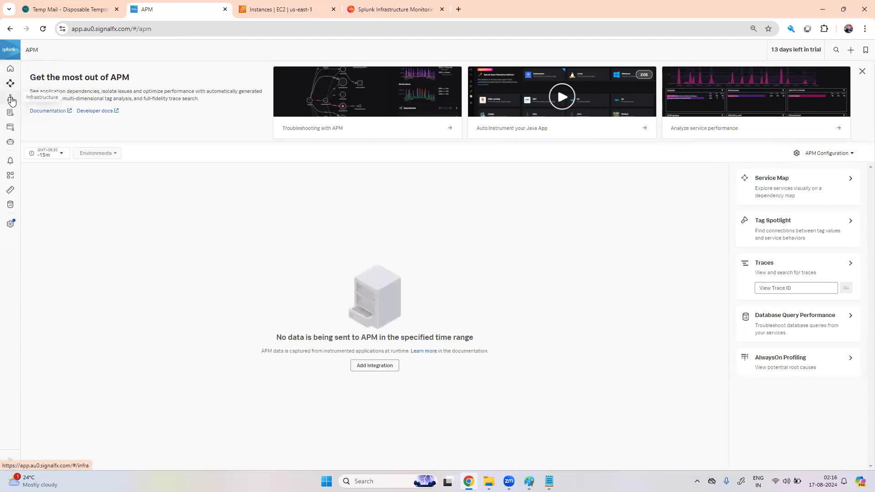
pyautogui.click(12, 101)
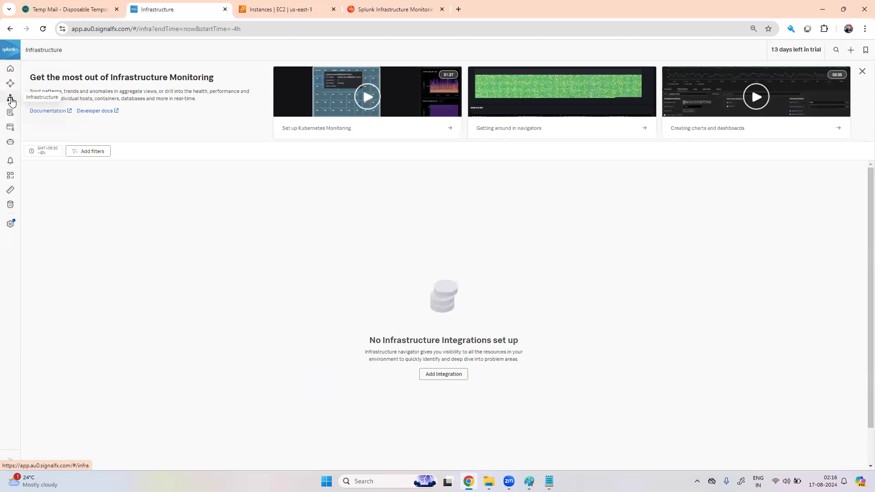
pyautogui.click(12, 116)
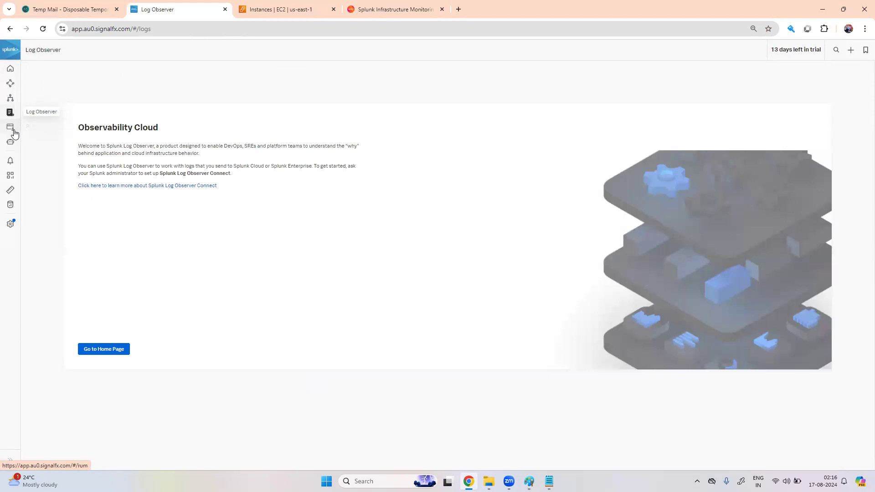
pyautogui.click(13, 131)
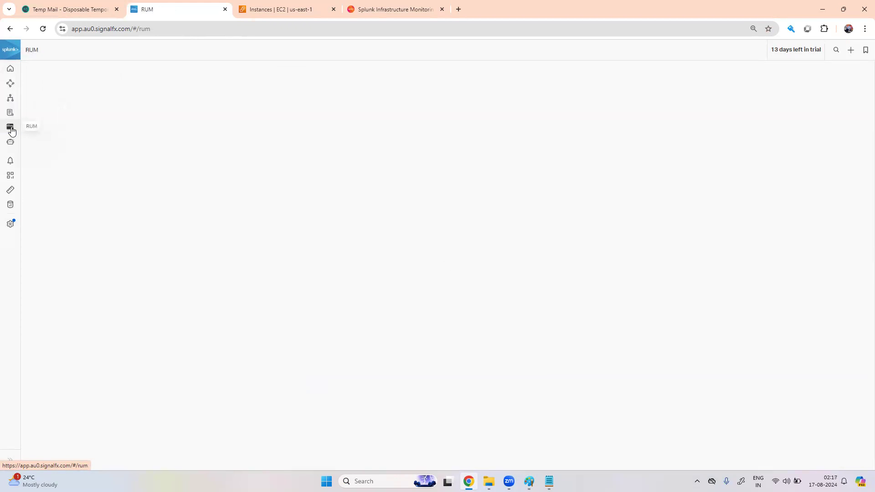
pyautogui.click(13, 145)
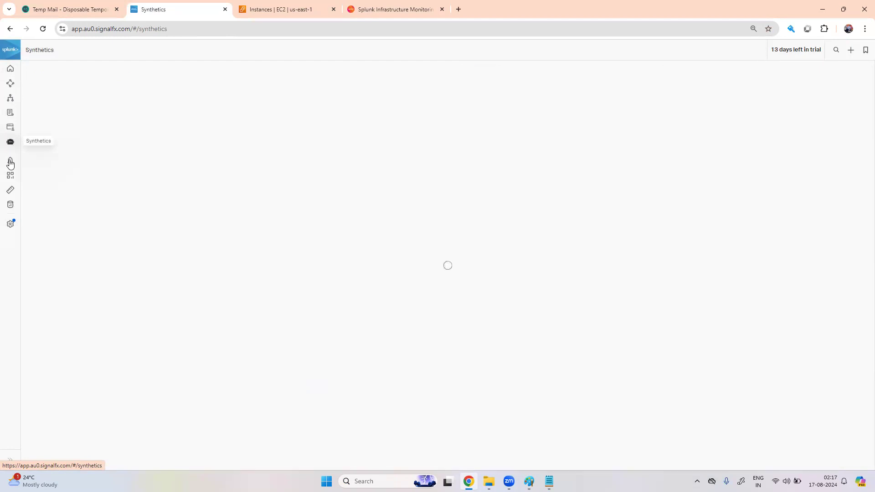
pyautogui.click(10, 163)
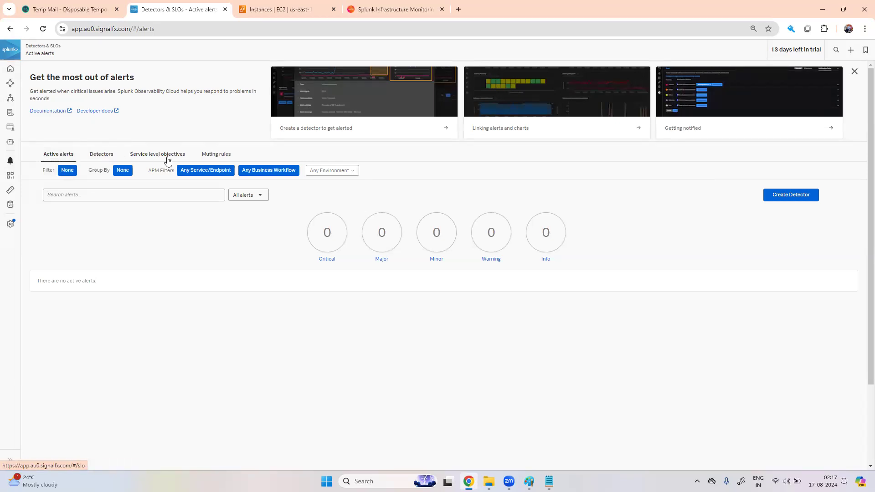
pyautogui.click(10, 176)
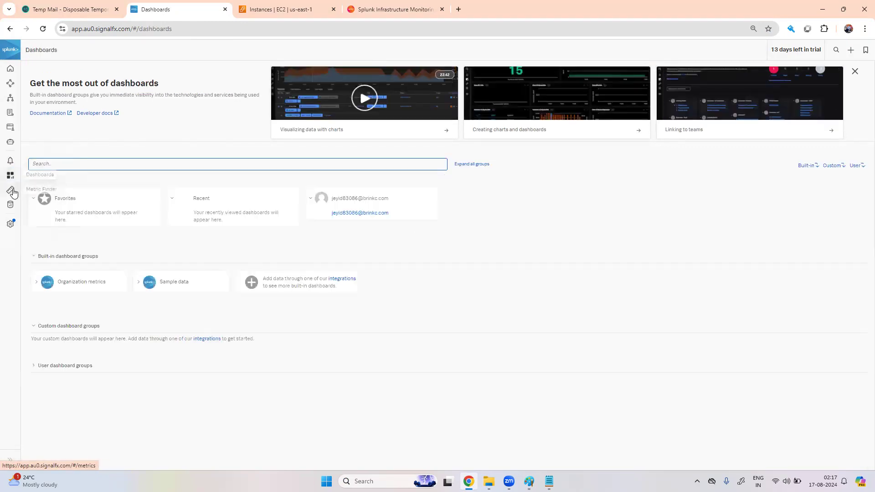
pyautogui.click(13, 192)
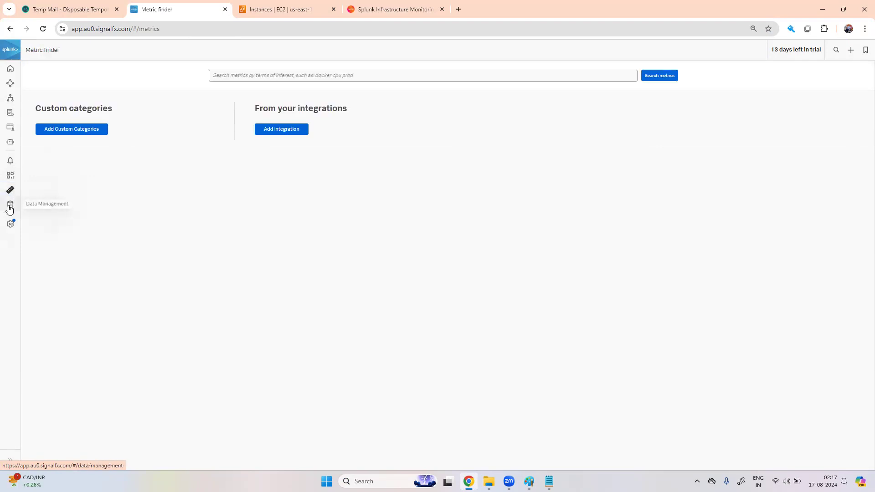
pyautogui.click(9, 209)
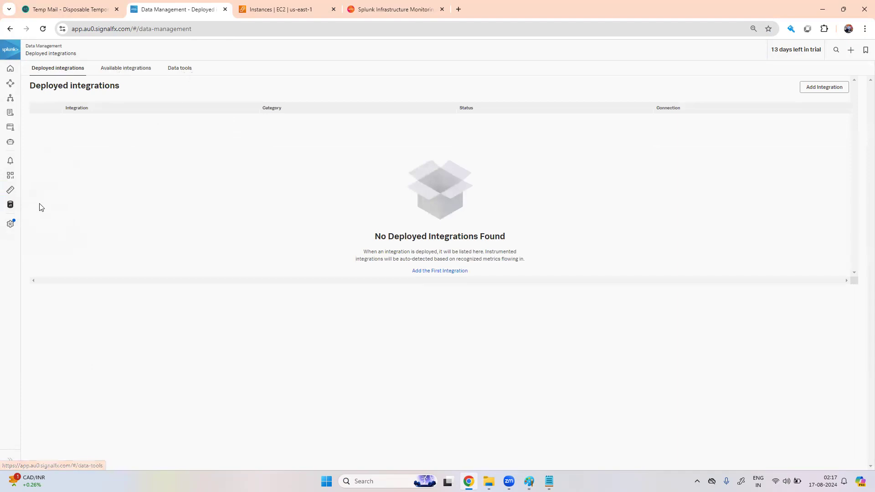
# Step: Sign out via the Settings panel and put the cursor in the sign-in page's E-mail field
pyautogui.click(11, 224)
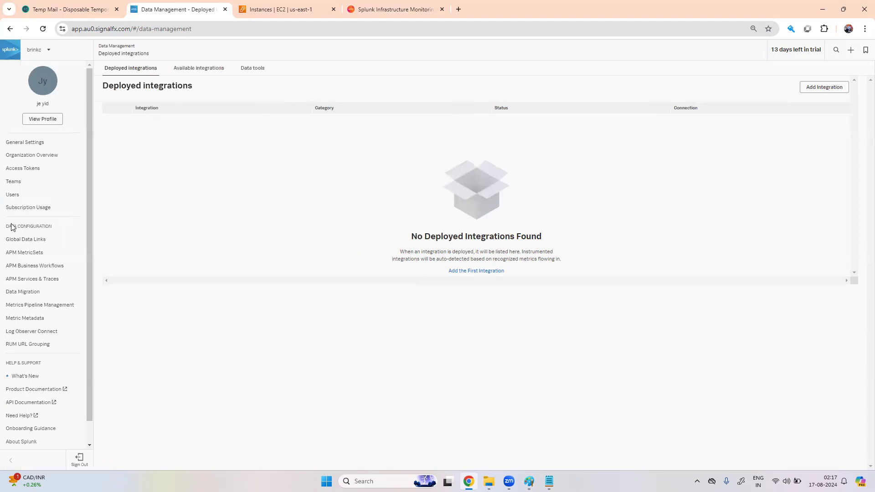
pyautogui.scroll(-1, 88, 162)
pyautogui.scroll(-1, 85, 203)
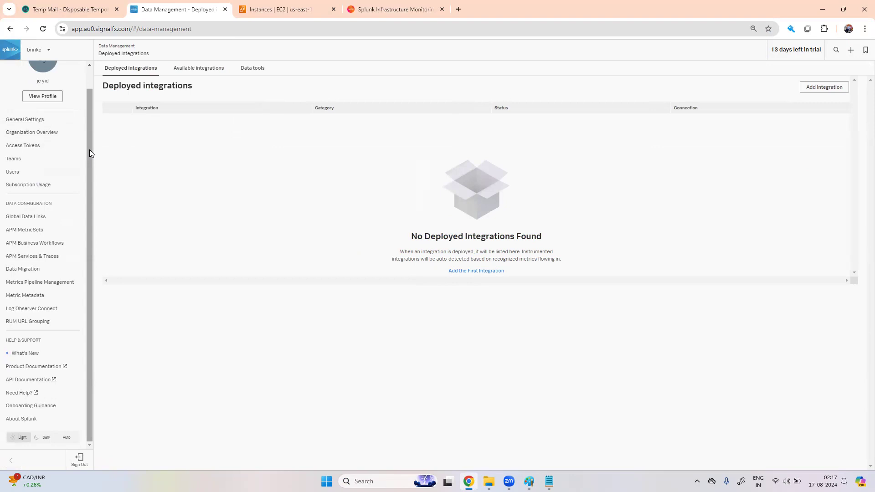
pyautogui.moveTo(90, 150); pyautogui.dragTo(88, 121)
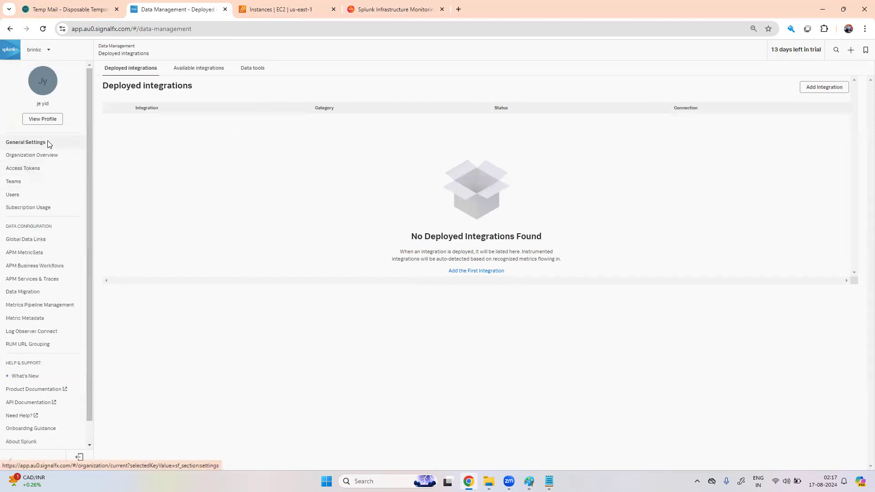
pyautogui.click(79, 457)
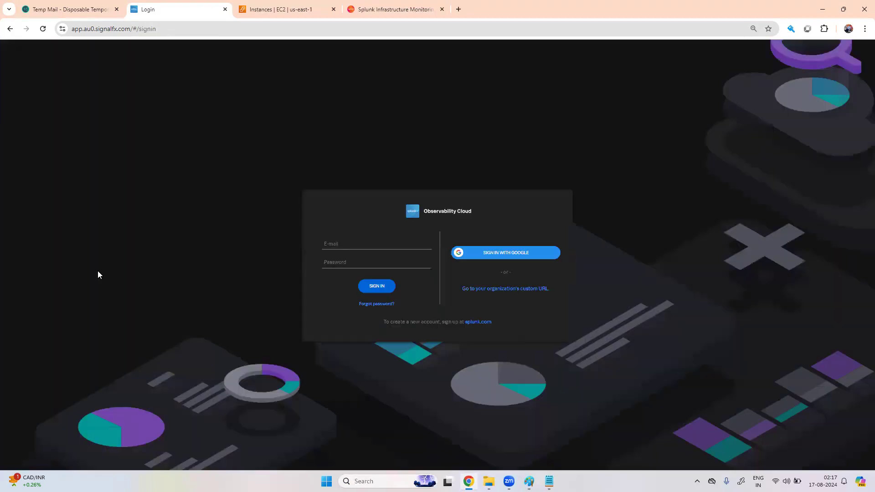
pyautogui.click(358, 241)
# Step: Sign back in using the e-mail copied from the Notepad note and the account password
pyautogui.click(549, 481)
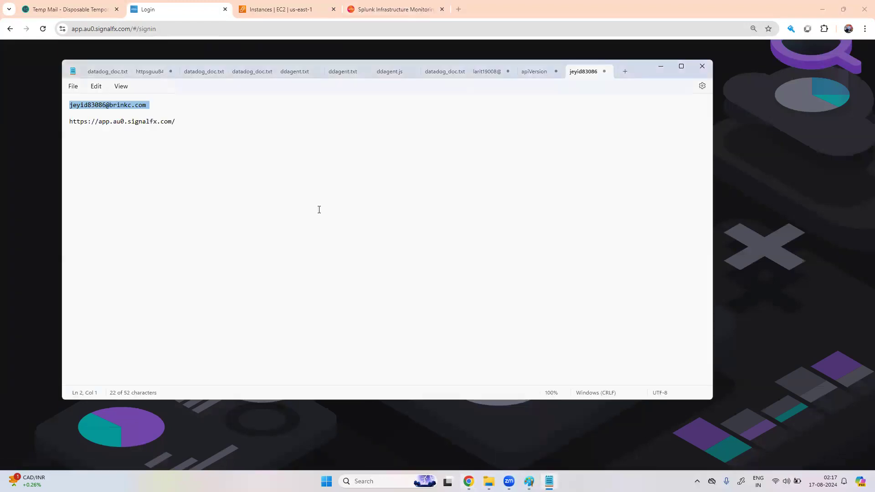
pyautogui.rightClick(127, 109)
pyautogui.click(161, 153)
pyautogui.click(375, 14)
pyautogui.click(294, 8)
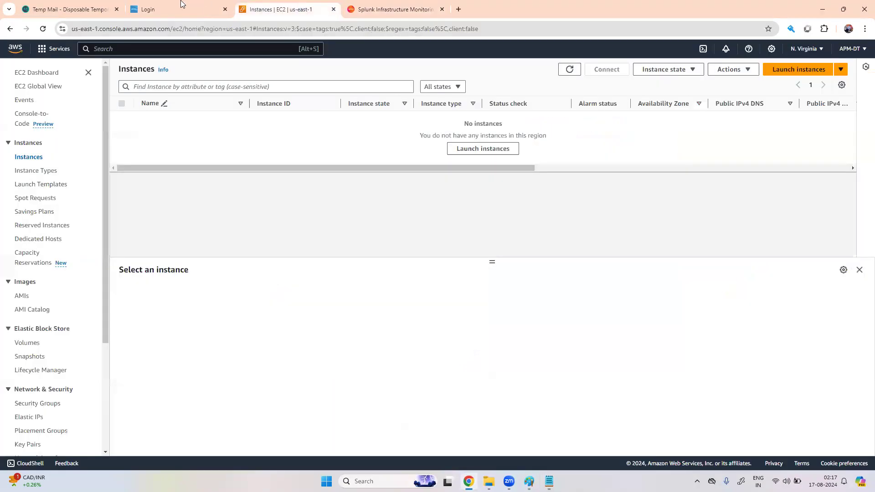
pyautogui.click(181, 7)
pyautogui.click(344, 245)
pyautogui.hotkey('ctrl', 'v')
pyautogui.write('••••••')
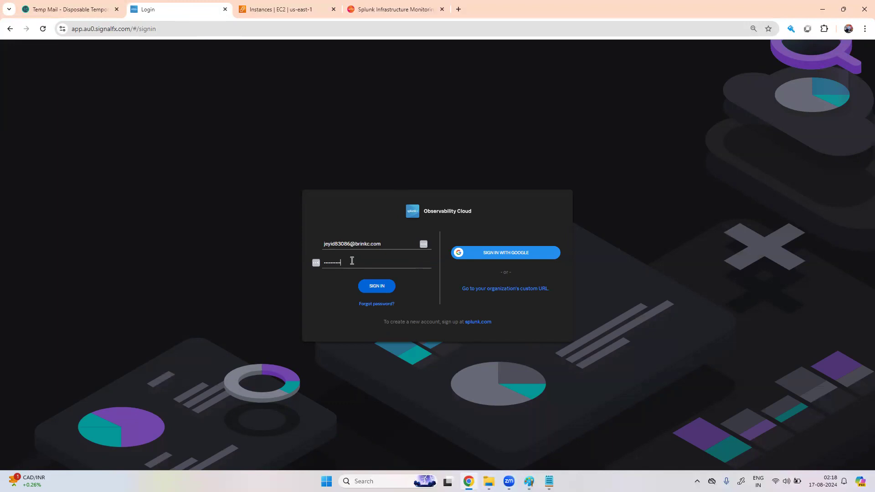
pyautogui.write('•')
pyautogui.press('Return')
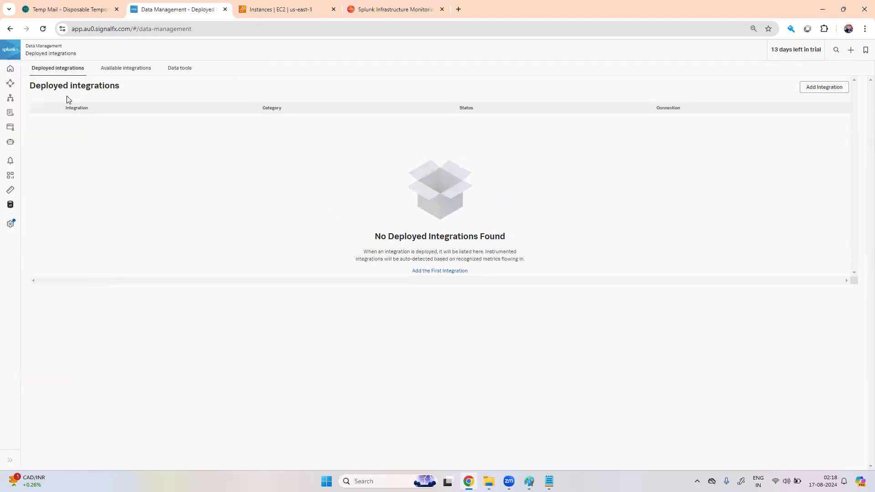
# Step: Start the OpenTelemetry Collector deploy wizard, choose Linux as platform and open the Mode choices
pyautogui.click(116, 73)
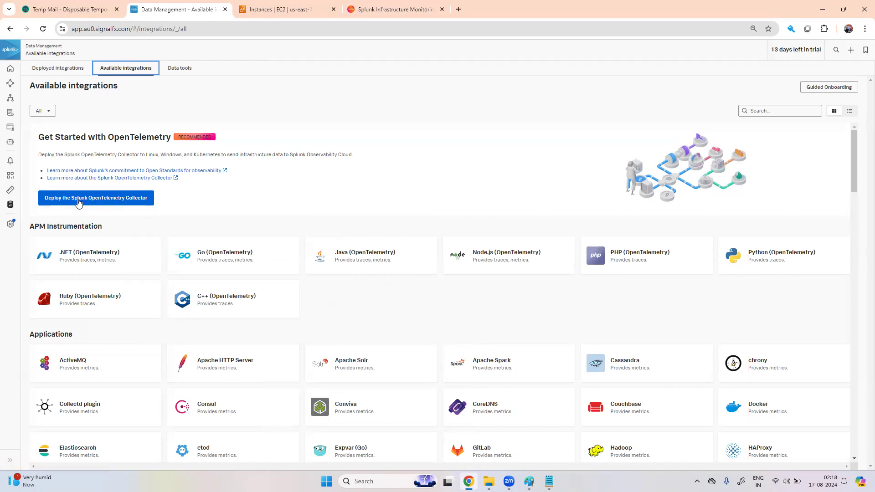
pyautogui.click(125, 200)
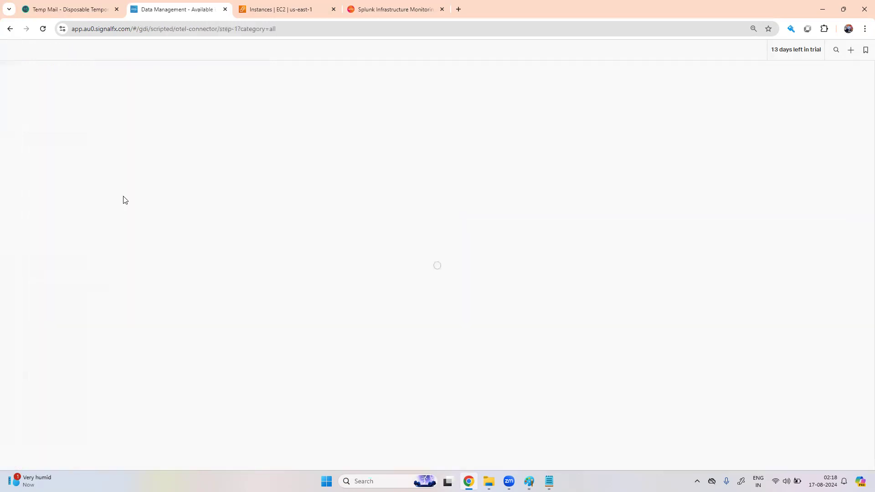
pyautogui.click(143, 462)
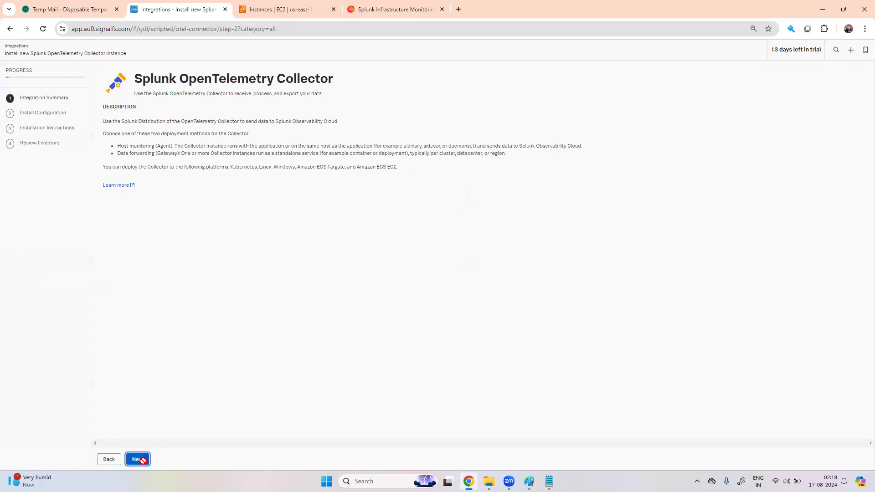
pyautogui.click(233, 133)
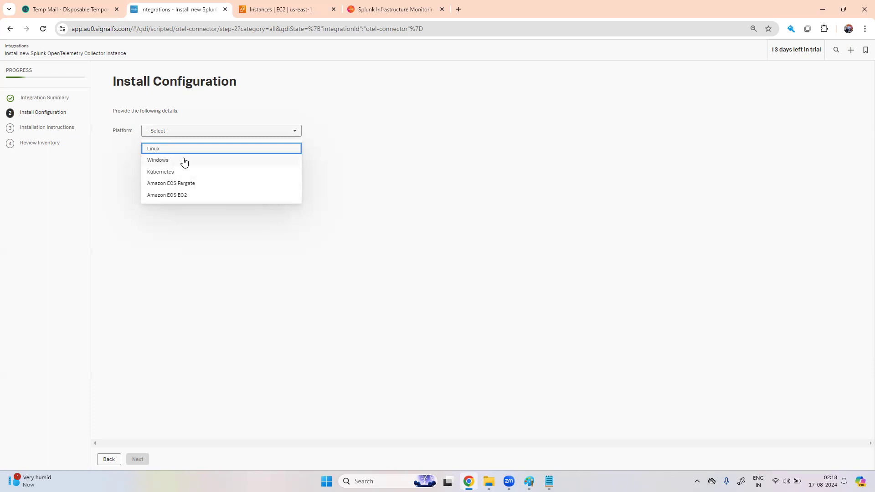
pyautogui.click(212, 150)
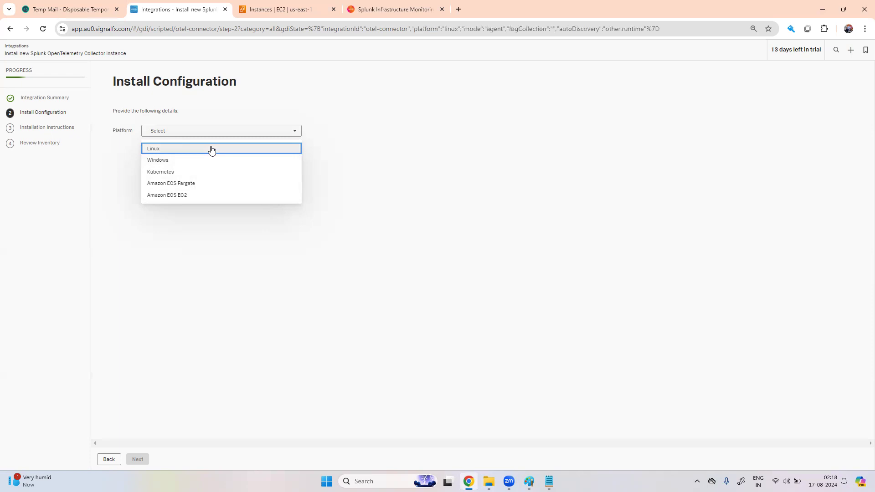
pyautogui.click(332, 152)
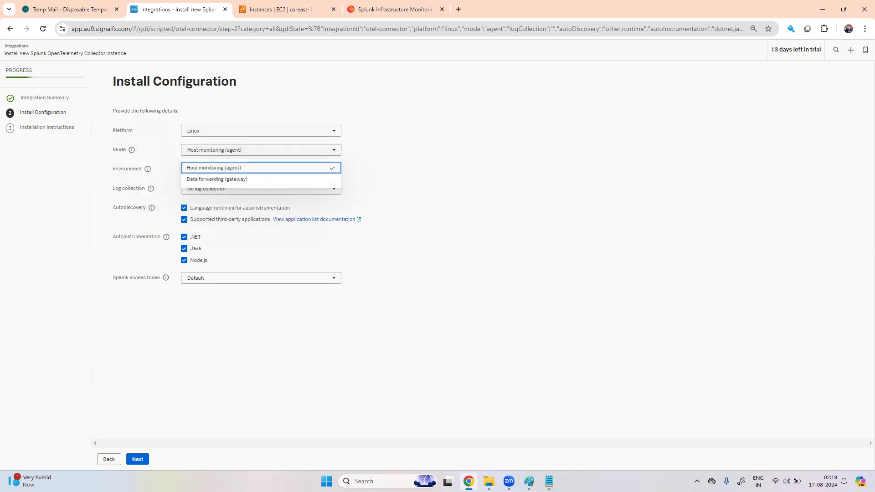
# Step: Back out to Available integrations, restart the Collector deployment, then bring up the Paint sketch
pyautogui.moveTo(530, 481)
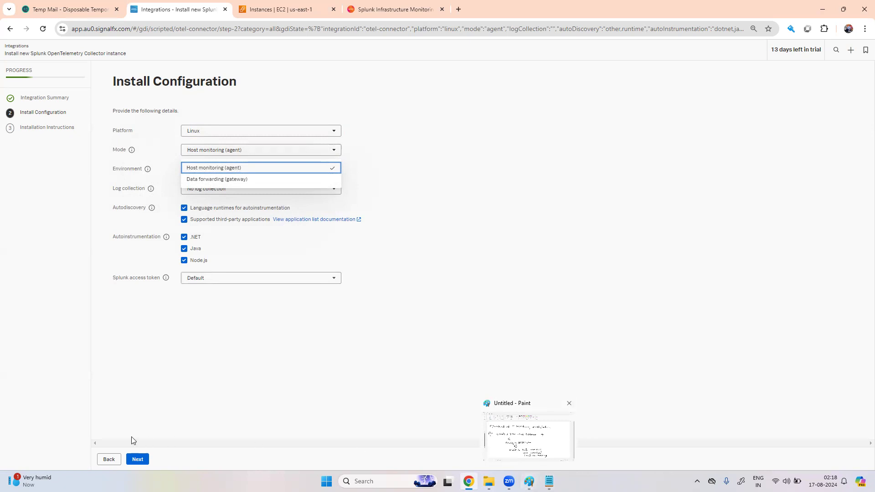
pyautogui.click(110, 460)
pyautogui.click(109, 461)
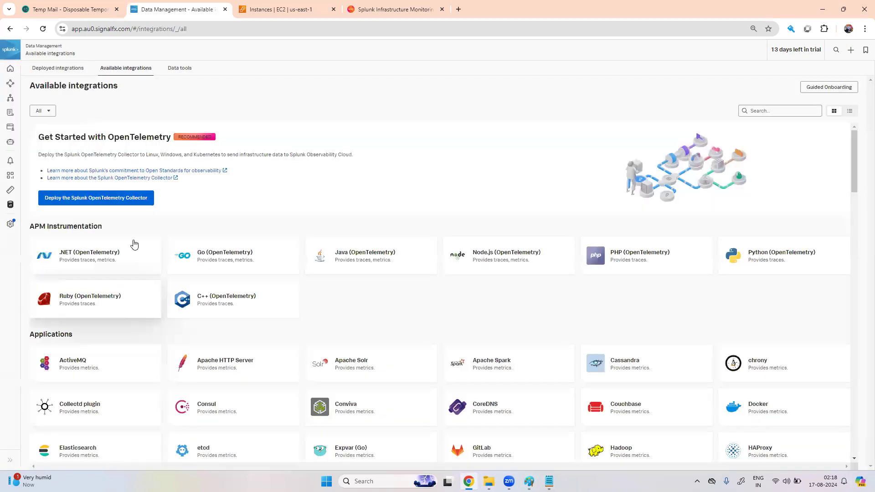
pyautogui.click(125, 203)
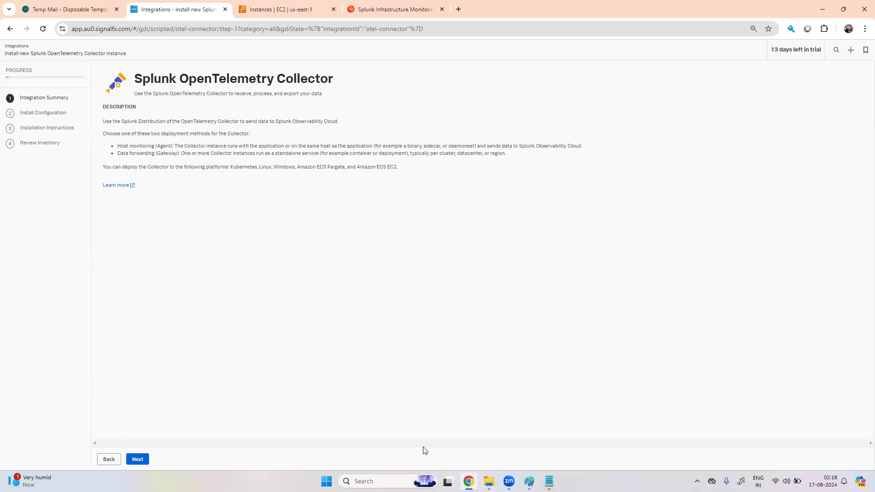
pyautogui.click(550, 482)
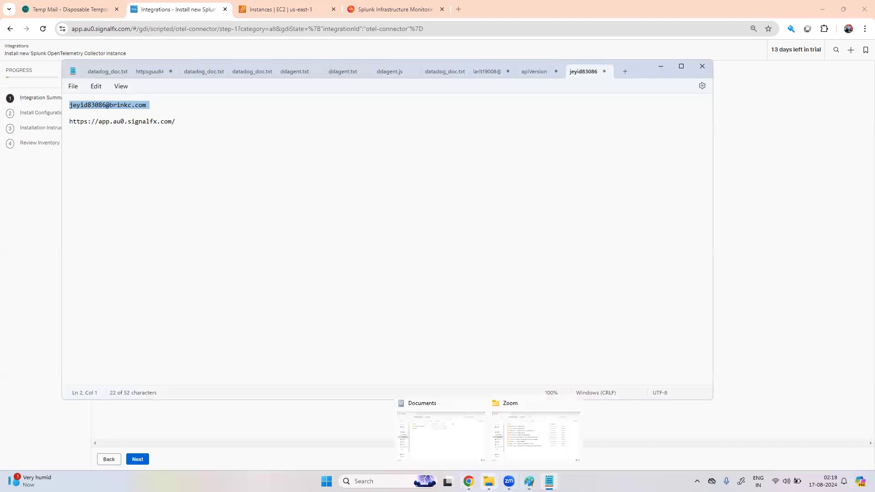
pyautogui.click(529, 481)
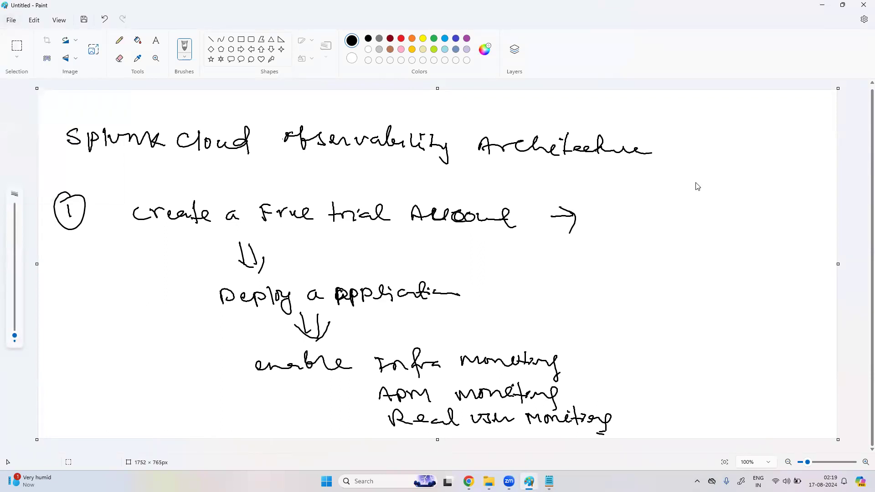
# Step: Handwrite 'Splunk OpenTelemetry Collector' beside the arrow with two branch arrows and a first label
pyautogui.moveTo(613, 286)
pyautogui.mouseDown()
pyautogui.moveTo(601, 294)
pyautogui.moveTo(795, 194)
pyautogui.moveTo(777, 220)
pyautogui.mouseUp()
pyautogui.moveTo(711, 259); pyautogui.dragTo(776, 229)
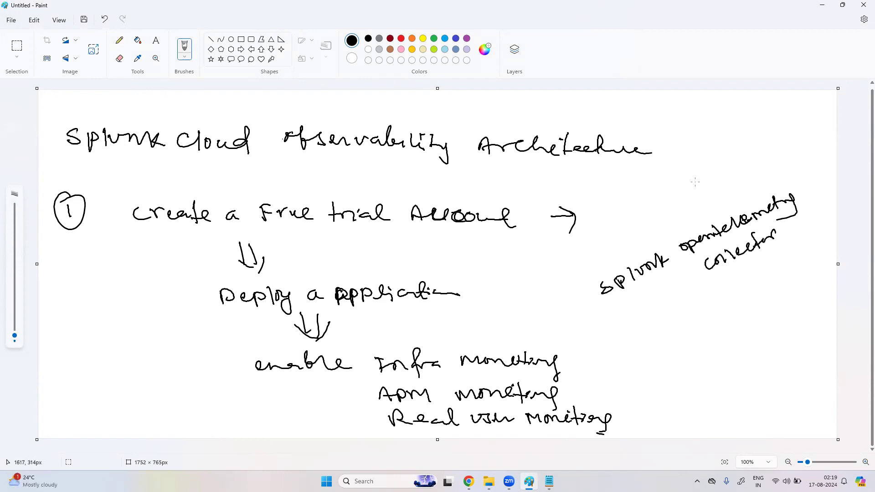
pyautogui.moveTo(658, 316)
pyautogui.mouseDown()
pyautogui.moveTo(678, 322)
pyautogui.moveTo(678, 336)
pyautogui.mouseUp()
pyautogui.moveTo(703, 309); pyautogui.dragTo(753, 289)
pyautogui.moveTo(689, 346)
pyautogui.mouseDown()
pyautogui.moveTo(704, 366)
pyautogui.moveTo(794, 303)
pyautogui.moveTo(810, 302)
pyautogui.moveTo(805, 327)
pyautogui.mouseUp()
# Step: Underline the Forwarder branch, circle the first branch label, and start a new image via File > New
pyautogui.moveTo(726, 306); pyautogui.dragTo(734, 314)
pyautogui.moveTo(750, 280); pyautogui.dragTo(739, 322)
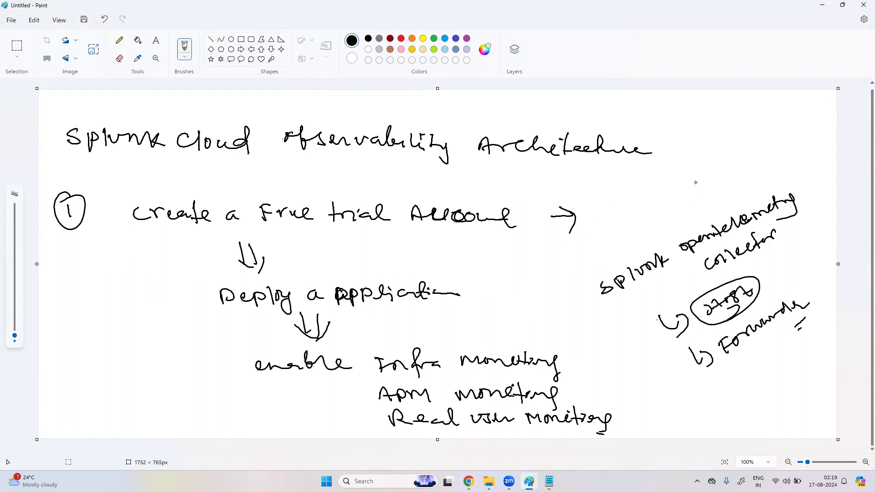
pyautogui.click(10, 19)
pyautogui.click(22, 35)
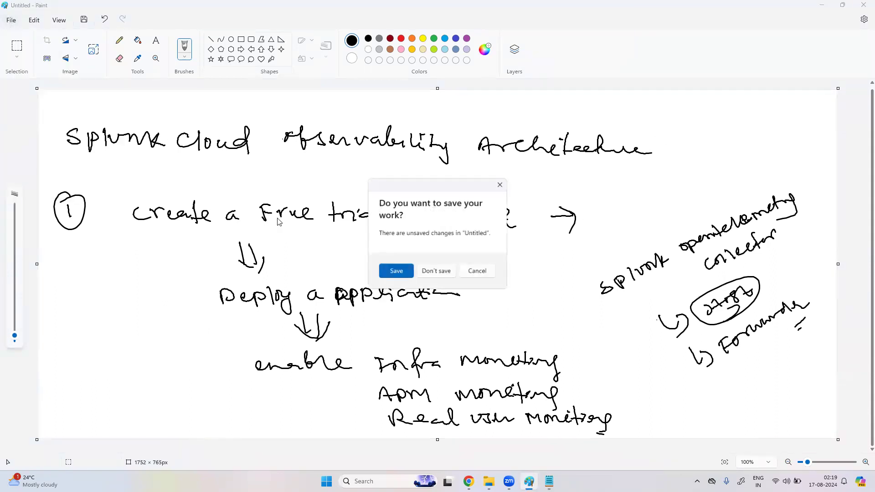
# Step: Discard the old sketch and draw a cloud labelled Splunk with an arrow to a top-right label
pyautogui.click(438, 272)
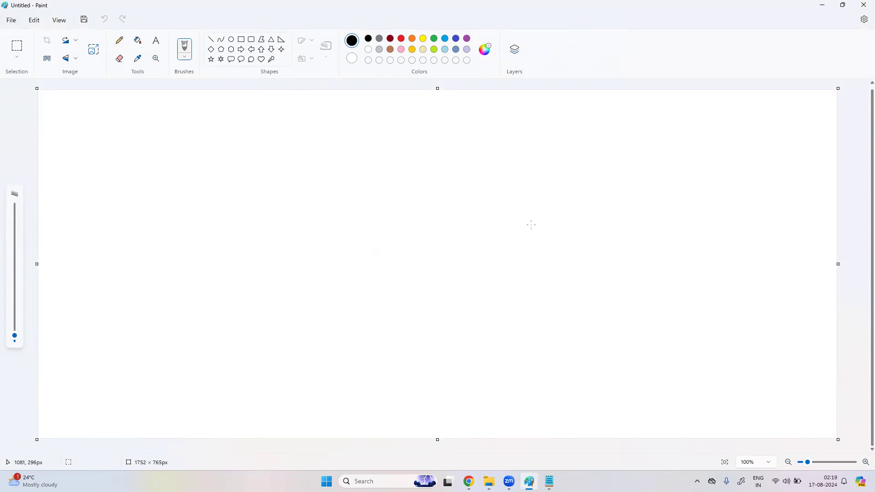
pyautogui.moveTo(533, 165)
pyautogui.mouseDown()
pyautogui.moveTo(590, 218)
pyautogui.moveTo(575, 259)
pyautogui.moveTo(483, 206)
pyautogui.moveTo(538, 269)
pyautogui.moveTo(582, 263)
pyautogui.mouseUp()
pyautogui.moveTo(518, 202)
pyautogui.mouseDown()
pyautogui.moveTo(529, 218)
pyautogui.moveTo(570, 205)
pyautogui.moveTo(583, 214)
pyautogui.mouseUp()
pyautogui.moveTo(574, 184); pyautogui.dragTo(598, 180)
pyautogui.moveTo(615, 147)
pyautogui.mouseDown()
pyautogui.moveTo(628, 154)
pyautogui.moveTo(625, 142)
pyautogui.moveTo(639, 160)
pyautogui.mouseUp()
pyautogui.moveTo(630, 142)
pyautogui.mouseDown()
pyautogui.moveTo(645, 140)
pyautogui.moveTo(649, 160)
pyautogui.mouseUp()
pyautogui.moveTo(536, 229); pyautogui.dragTo(534, 245)
pyautogui.moveTo(544, 240); pyautogui.dragTo(569, 231)
pyautogui.moveTo(602, 146); pyautogui.dragTo(620, 147)
# Step: Draw and label five boxes on the left and middle of the canvas, one marked P
pyautogui.moveTo(71, 345)
pyautogui.mouseDown()
pyautogui.moveTo(84, 375)
pyautogui.moveTo(121, 362)
pyautogui.moveTo(85, 368)
pyautogui.mouseUp()
pyautogui.moveTo(90, 256); pyautogui.dragTo(111, 288)
pyautogui.moveTo(85, 256)
pyautogui.mouseDown()
pyautogui.moveTo(116, 232)
pyautogui.moveTo(115, 279)
pyautogui.mouseUp()
pyautogui.moveTo(181, 159); pyautogui.dragTo(197, 197)
pyautogui.moveTo(206, 347); pyautogui.dragTo(231, 380)
pyautogui.moveTo(206, 345)
pyautogui.mouseDown()
pyautogui.moveTo(234, 329)
pyautogui.moveTo(238, 377)
pyautogui.mouseUp()
pyautogui.moveTo(217, 238); pyautogui.dragTo(236, 279)
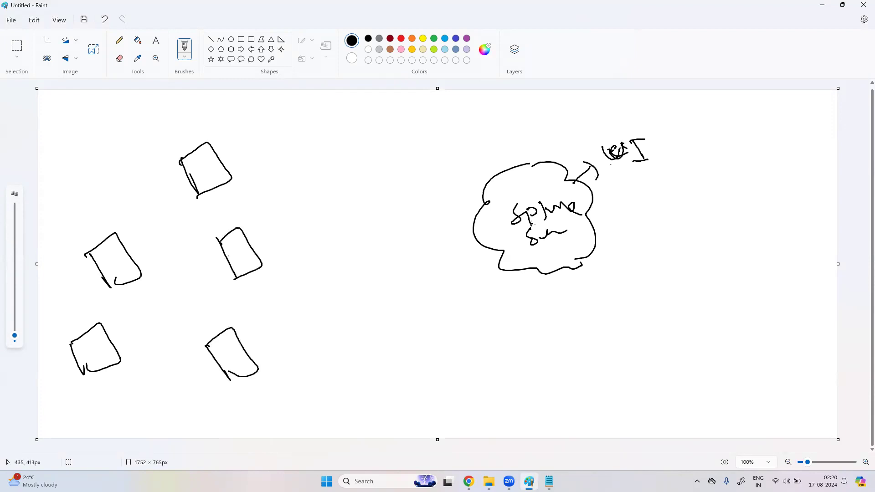
pyautogui.moveTo(89, 355); pyautogui.dragTo(97, 348)
pyautogui.moveTo(109, 261)
pyautogui.mouseDown()
pyautogui.moveTo(107, 271)
pyautogui.moveTo(124, 269)
pyautogui.moveTo(128, 258)
pyautogui.mouseUp()
pyautogui.moveTo(203, 171); pyautogui.dragTo(198, 182)
pyautogui.moveTo(205, 172); pyautogui.dragTo(216, 176)
pyautogui.moveTo(241, 263); pyautogui.dragTo(240, 258)
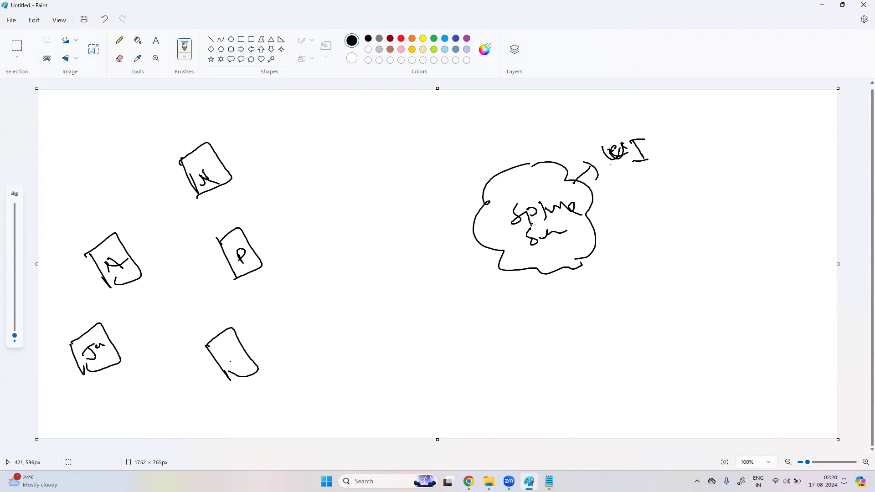
pyautogui.moveTo(227, 360); pyautogui.dragTo(253, 364)
# Step: Connect the top, P and lower boxes to the Splunk cloud with lines
pyautogui.moveTo(226, 168); pyautogui.dragTo(491, 222)
pyautogui.moveTo(275, 256); pyautogui.dragTo(481, 245)
pyautogui.moveTo(251, 346); pyautogui.dragTo(494, 270)
pyautogui.moveTo(117, 344)
pyautogui.mouseDown()
pyautogui.moveTo(232, 307)
pyautogui.moveTo(480, 250)
pyautogui.moveTo(459, 272)
pyautogui.mouseUp()
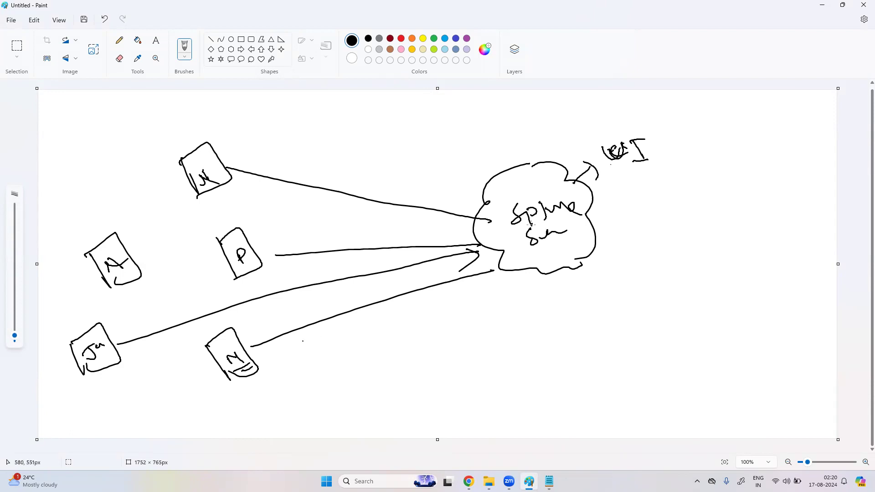
# Step: Write and circle an agent label on the bottom line, then sketch a second cloud on the right
pyautogui.moveTo(318, 345); pyautogui.dragTo(442, 306)
pyautogui.moveTo(231, 378)
pyautogui.mouseDown()
pyautogui.moveTo(236, 384)
pyautogui.moveTo(263, 367)
pyautogui.moveTo(246, 425)
pyautogui.moveTo(315, 383)
pyautogui.moveTo(332, 394)
pyautogui.mouseUp()
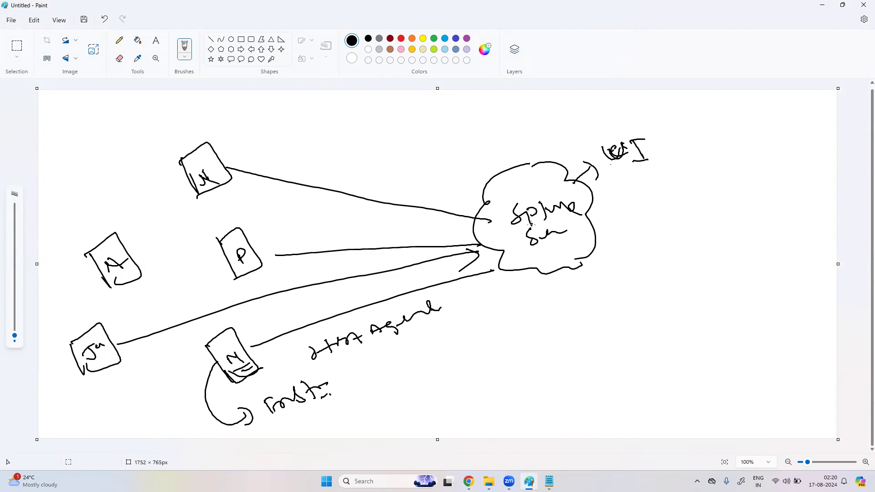
pyautogui.moveTo(339, 356)
pyautogui.mouseDown()
pyautogui.moveTo(429, 299)
pyautogui.moveTo(333, 348)
pyautogui.mouseUp()
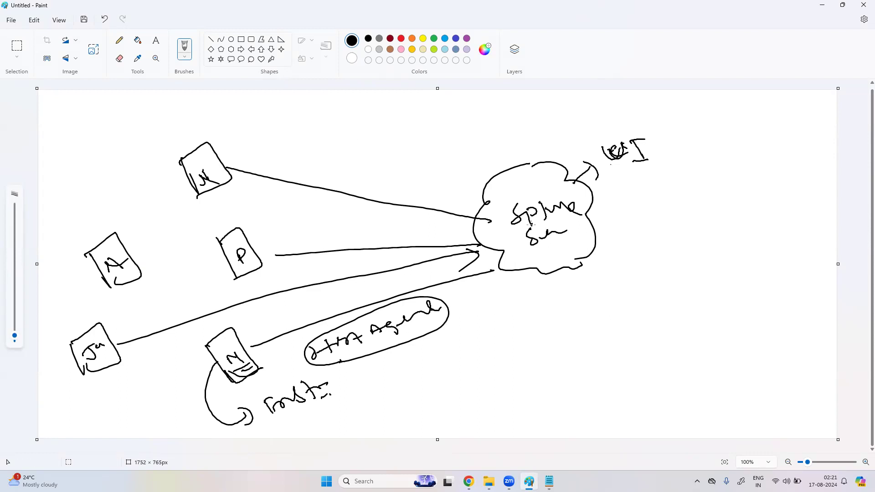
pyautogui.moveTo(744, 248)
pyautogui.mouseDown()
pyautogui.moveTo(770, 287)
pyautogui.moveTo(710, 285)
pyautogui.moveTo(719, 322)
pyautogui.moveTo(770, 288)
pyautogui.mouseUp()
pyautogui.moveTo(467, 368); pyautogui.dragTo(487, 407)
# Step: Sketch the small D-shaped boxes below the Splunk cloud
pyautogui.moveTo(496, 296); pyautogui.dragTo(510, 320)
pyautogui.moveTo(496, 294)
pyautogui.mouseDown()
pyautogui.moveTo(521, 290)
pyautogui.moveTo(516, 333)
pyautogui.mouseUp()
pyautogui.moveTo(541, 396); pyautogui.dragTo(554, 431)
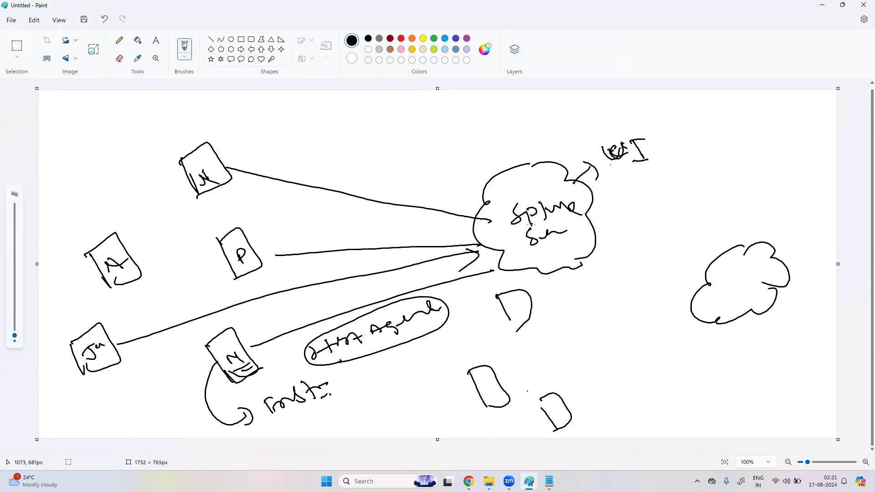
pyautogui.moveTo(494, 396); pyautogui.dragTo(496, 395)
pyautogui.moveTo(510, 321); pyautogui.dragTo(528, 329)
# Step: Draw a tilted hub box, link the D shapes to it, and arrow it to the right cloud
pyautogui.moveTo(576, 301)
pyautogui.mouseDown()
pyautogui.moveTo(592, 338)
pyautogui.moveTo(623, 320)
pyautogui.moveTo(591, 339)
pyautogui.mouseUp()
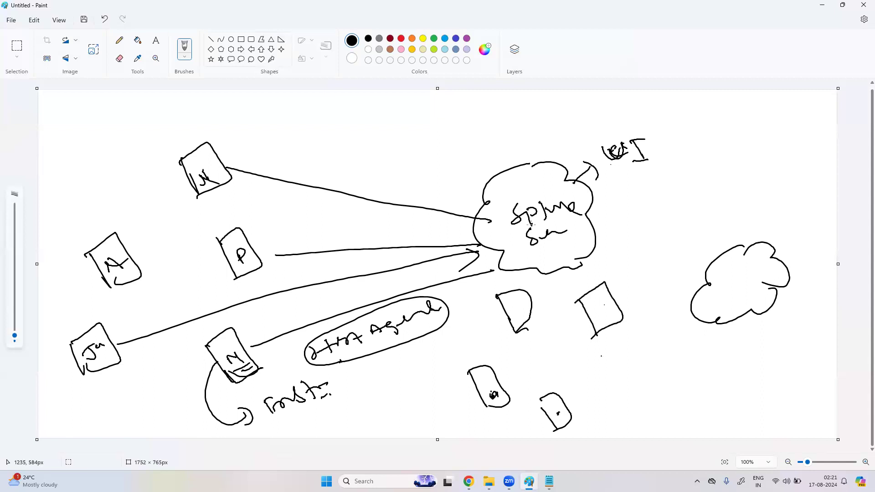
pyautogui.moveTo(504, 387); pyautogui.dragTo(584, 322)
pyautogui.moveTo(520, 304); pyautogui.dragTo(593, 305)
pyautogui.moveTo(569, 408); pyautogui.dragTo(595, 324)
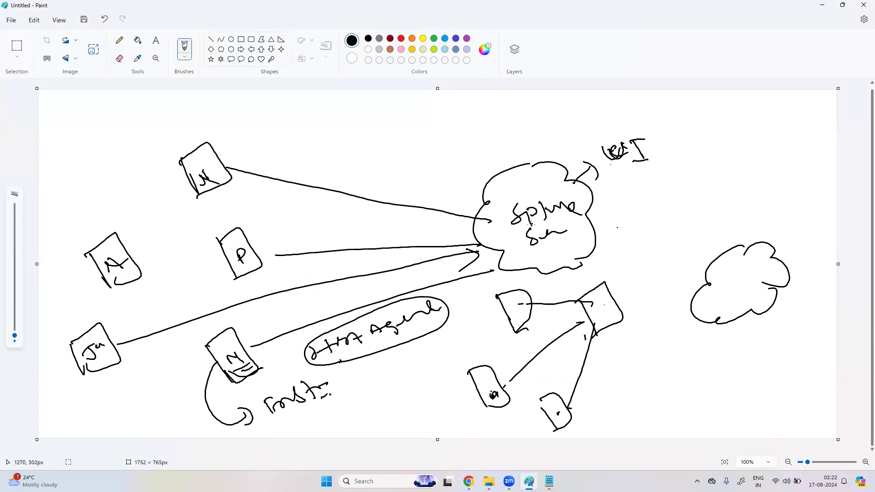
pyautogui.moveTo(600, 259)
pyautogui.mouseDown()
pyautogui.moveTo(610, 276)
pyautogui.moveTo(652, 297)
pyautogui.moveTo(688, 300)
pyautogui.mouseUp()
pyautogui.moveTo(681, 288); pyautogui.dragTo(682, 302)
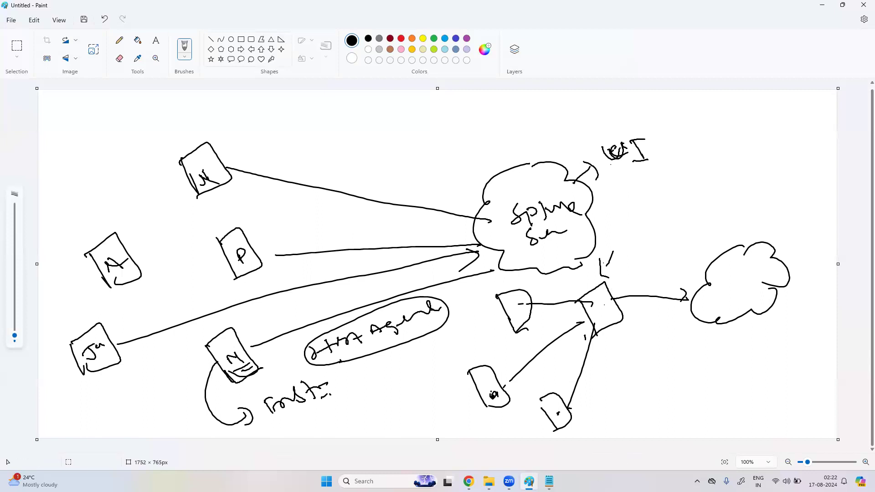
# Step: Configure the collector install for the Linux platform with environment dev
pyautogui.click(469, 481)
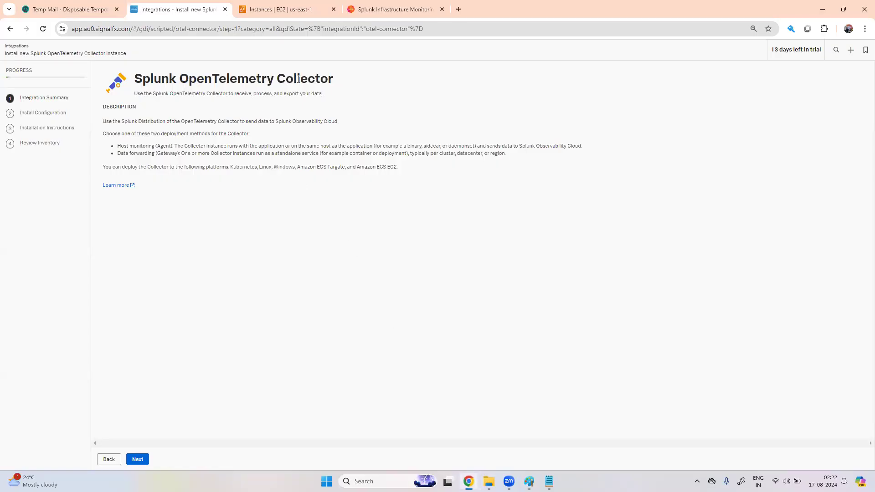
pyautogui.click(143, 462)
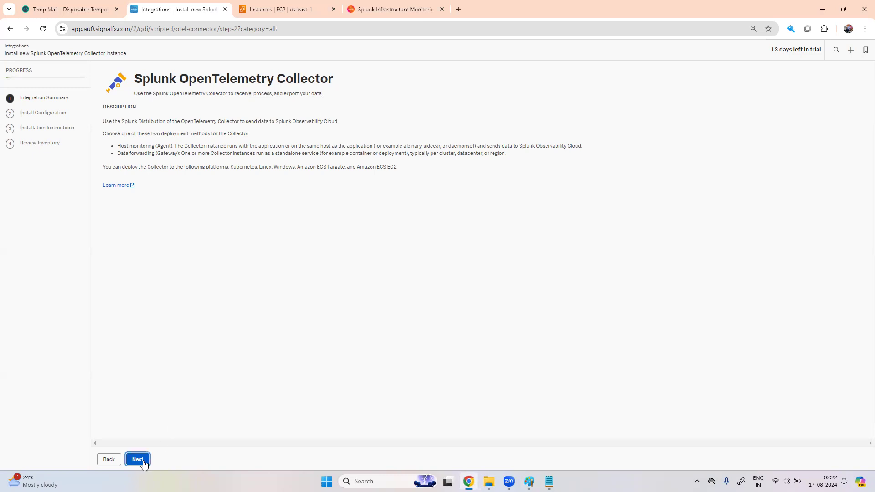
pyautogui.click(301, 135)
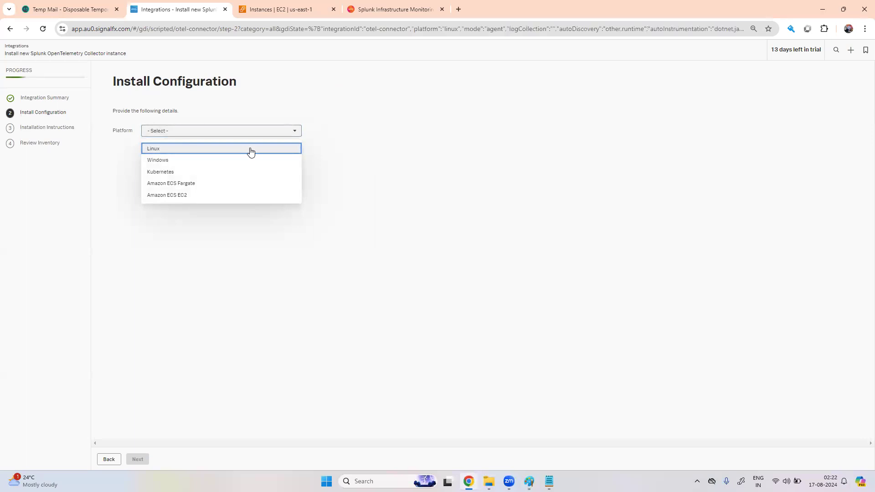
pyautogui.click(250, 149)
pyautogui.click(244, 168)
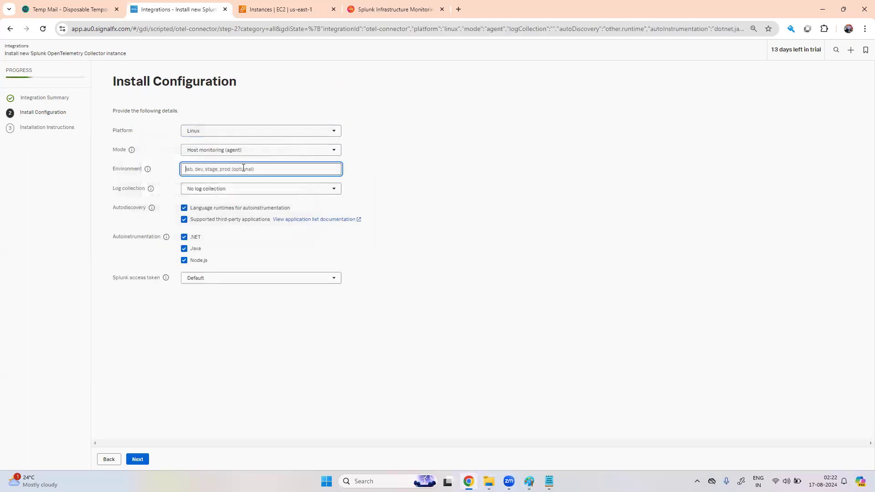
pyautogui.write('dev')
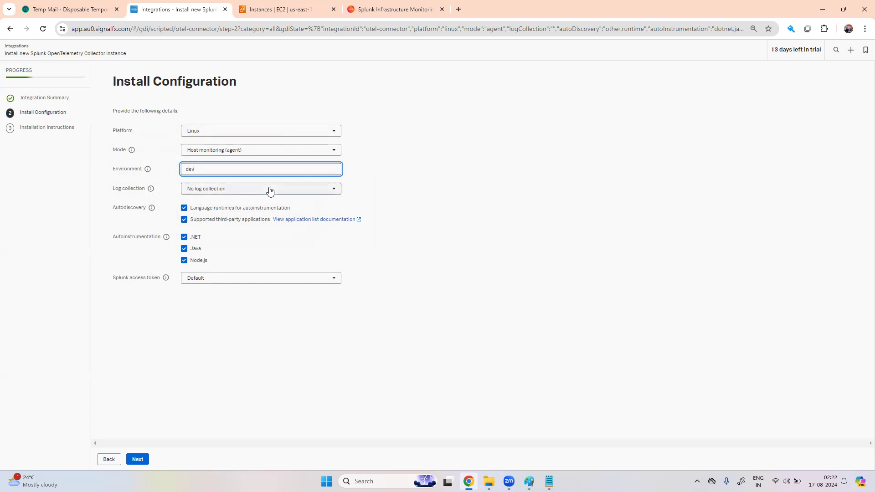
# Step: Keep the Default access token, show the installer script, and go to the EC2 Instances tab
pyautogui.click(220, 284)
pyautogui.click(219, 283)
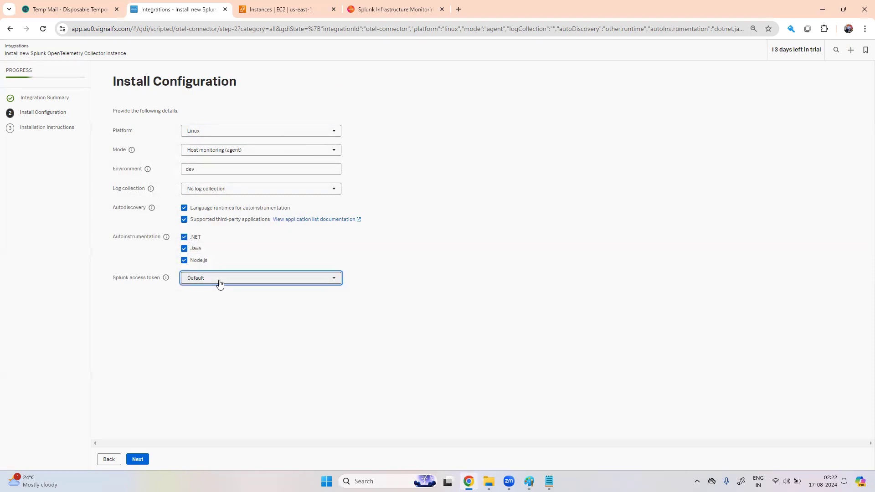
pyautogui.click(224, 327)
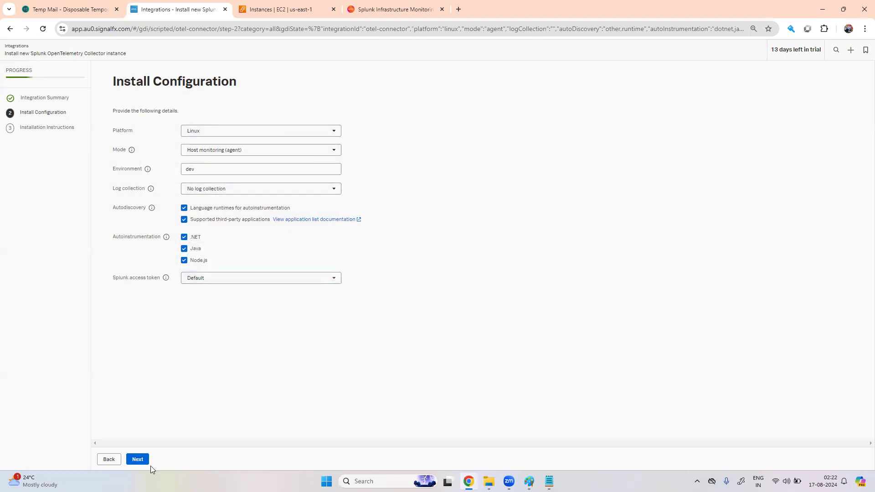
pyautogui.click(138, 460)
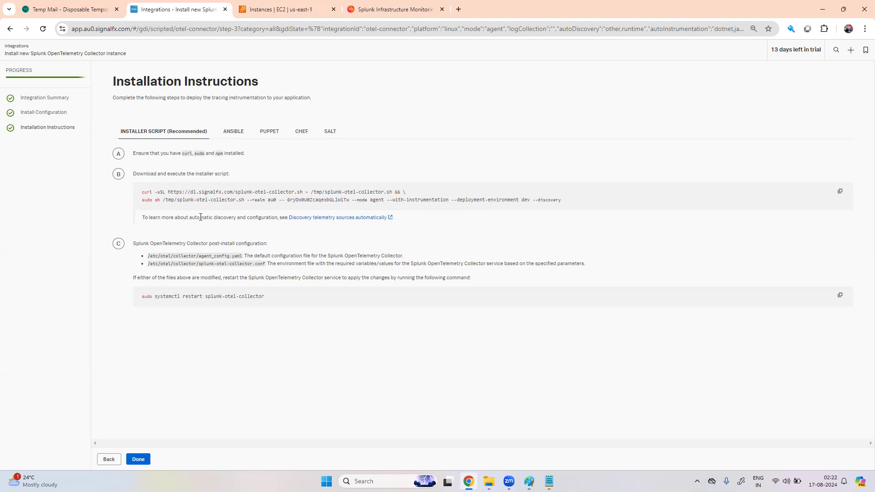
pyautogui.click(282, 10)
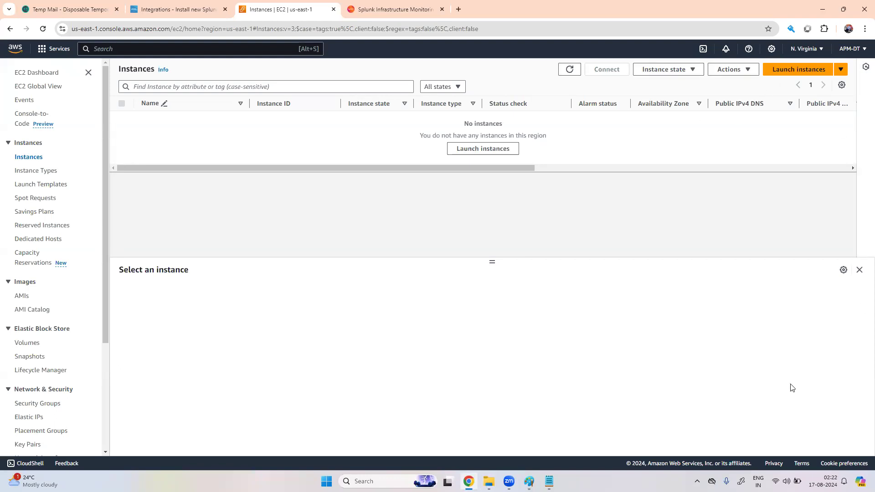
# Step: Start a new instance named Appserver using the Amazon Linux 2 AMI
pyautogui.click(798, 70)
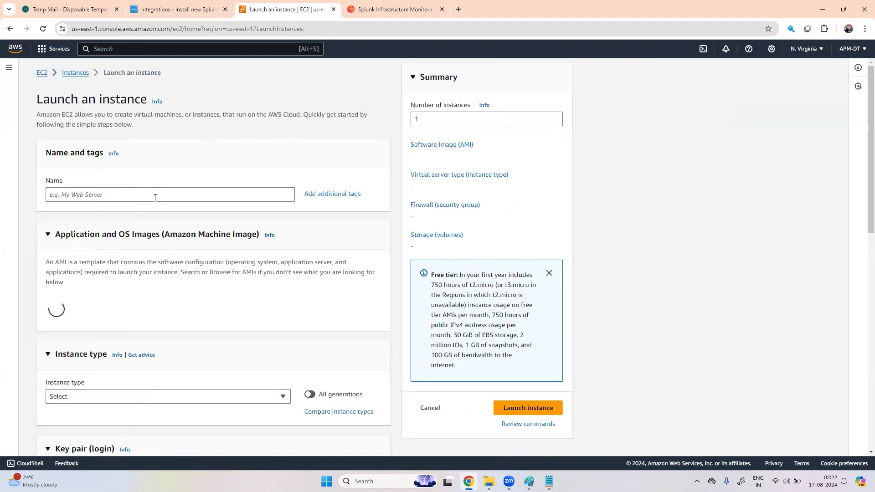
pyautogui.click(157, 195)
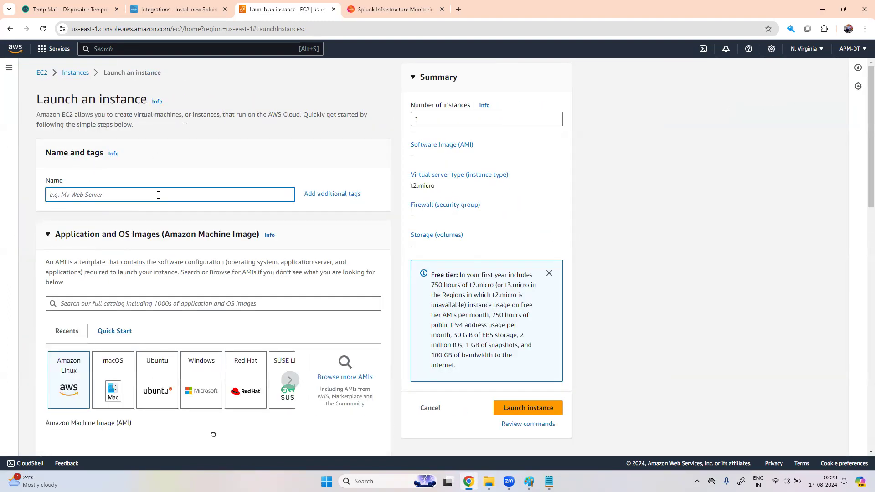
pyautogui.write('Appserver')
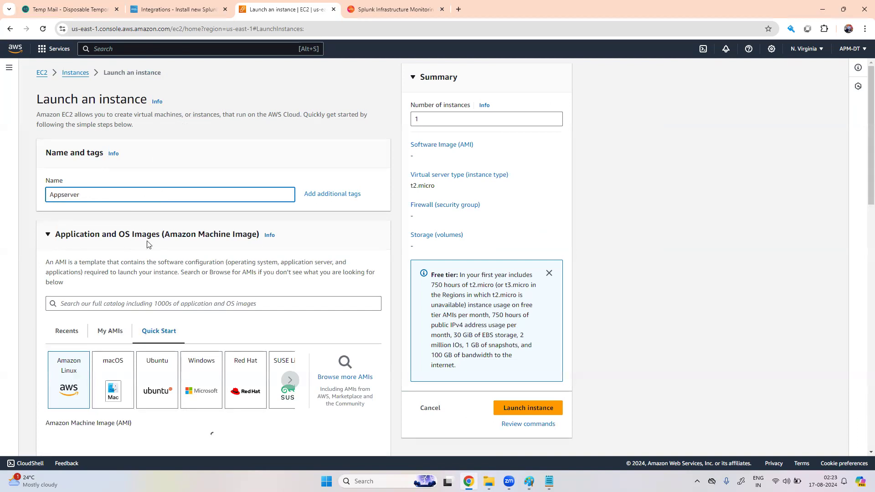
pyautogui.scroll(-2, 147, 287)
pyautogui.click(69, 329)
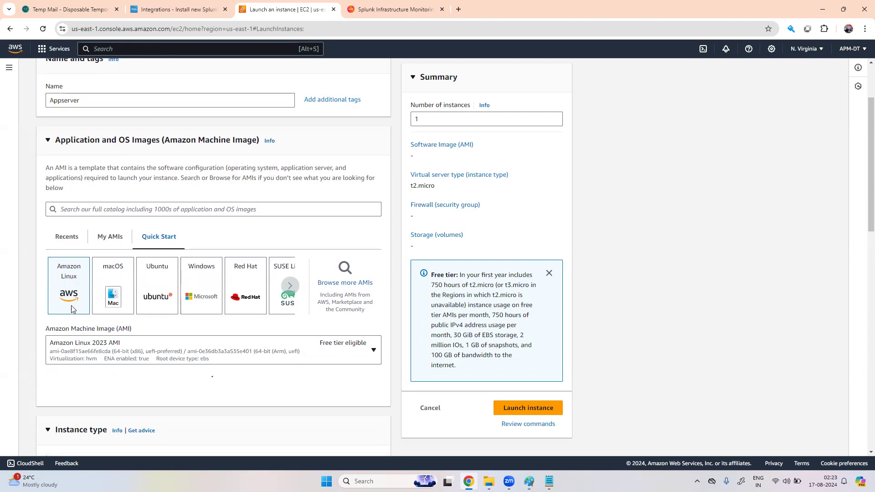
pyautogui.click(231, 353)
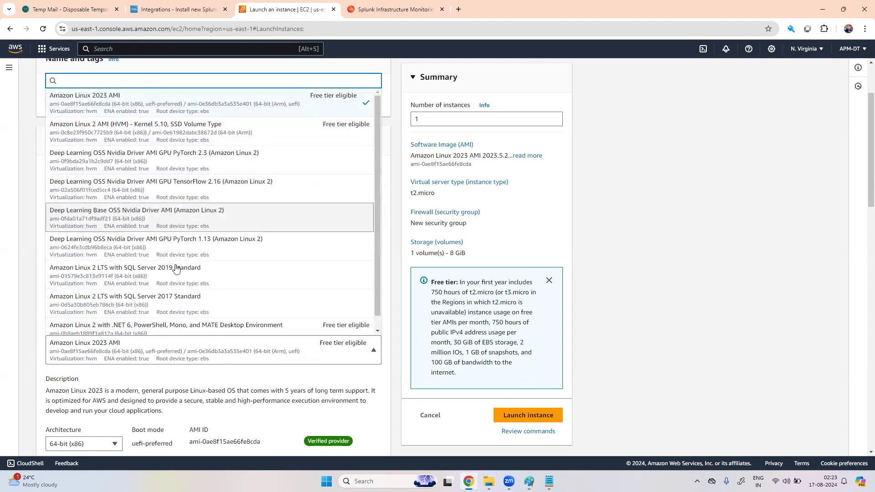
pyautogui.click(219, 137)
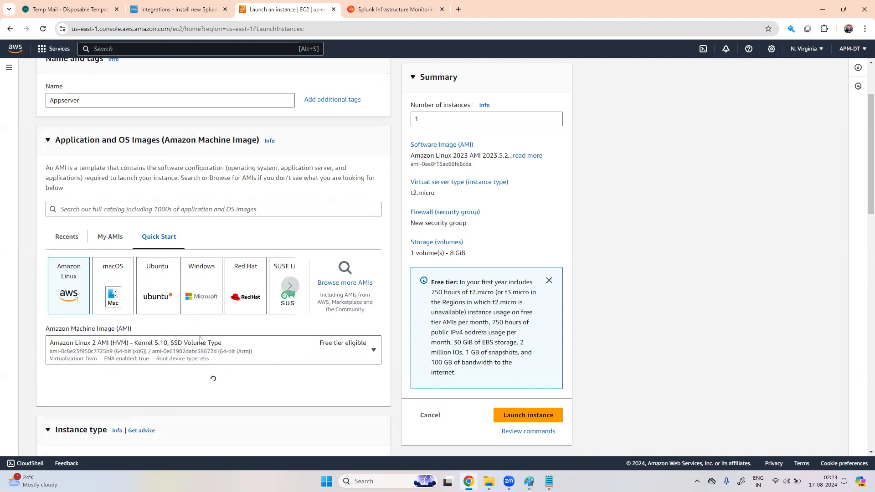
# Step: Choose instance type t2.medium and the ddog key pair
pyautogui.scroll(-7, 200, 340)
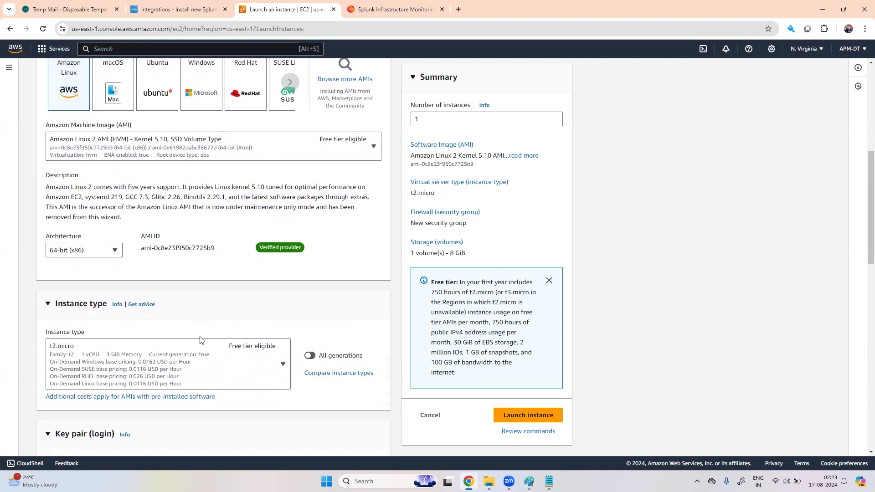
pyautogui.click(283, 257)
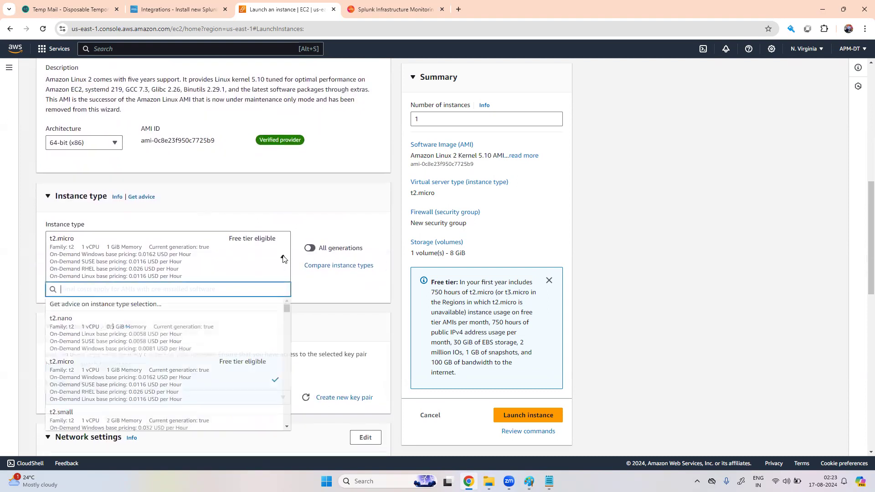
pyautogui.scroll(-3, 160, 383)
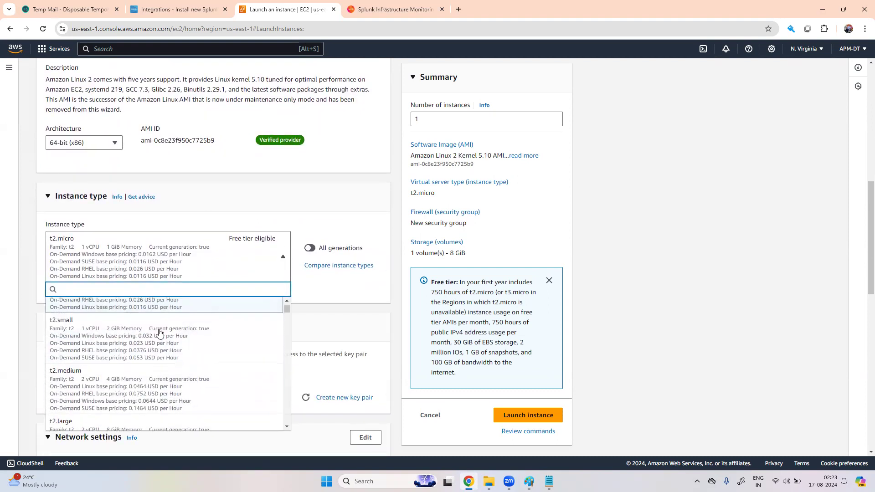
pyautogui.click(171, 393)
pyautogui.scroll(-3, 215, 346)
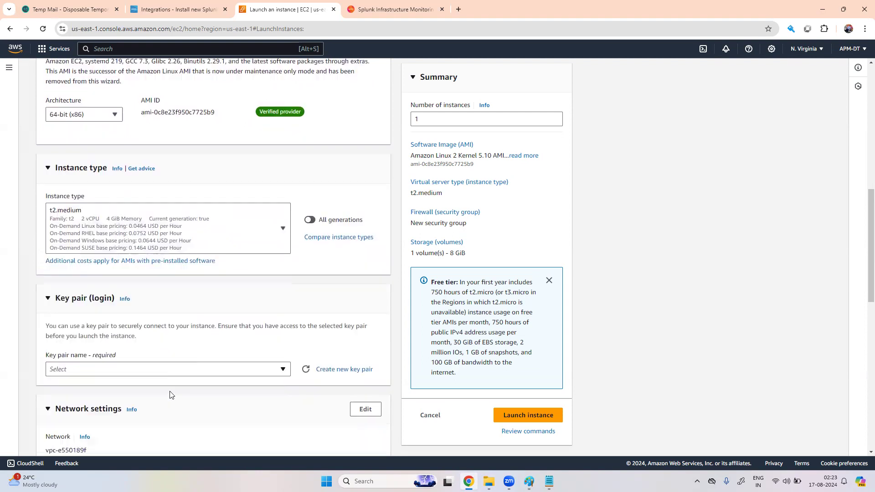
pyautogui.click(285, 274)
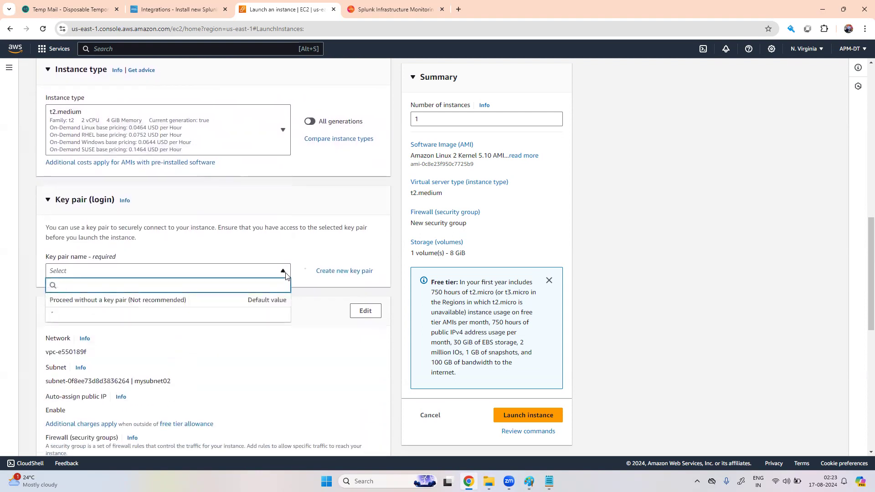
pyautogui.click(189, 314)
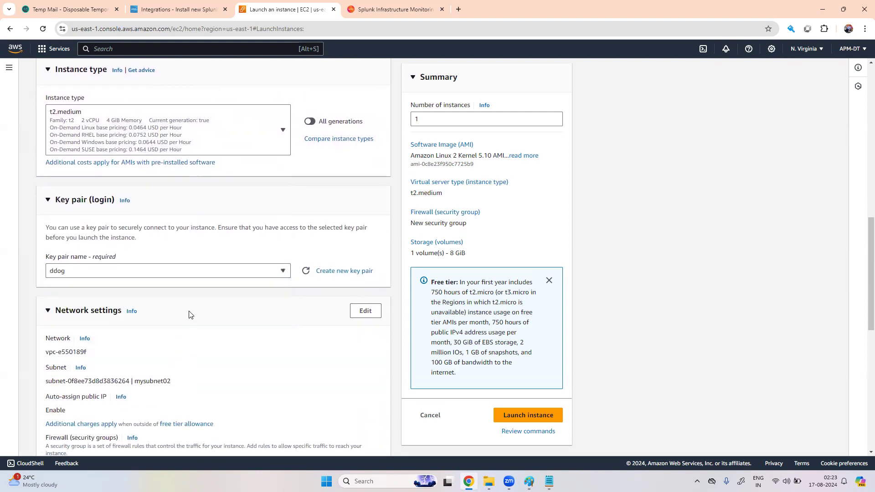
# Step: Use the existing default security group
pyautogui.scroll(-2, 189, 319)
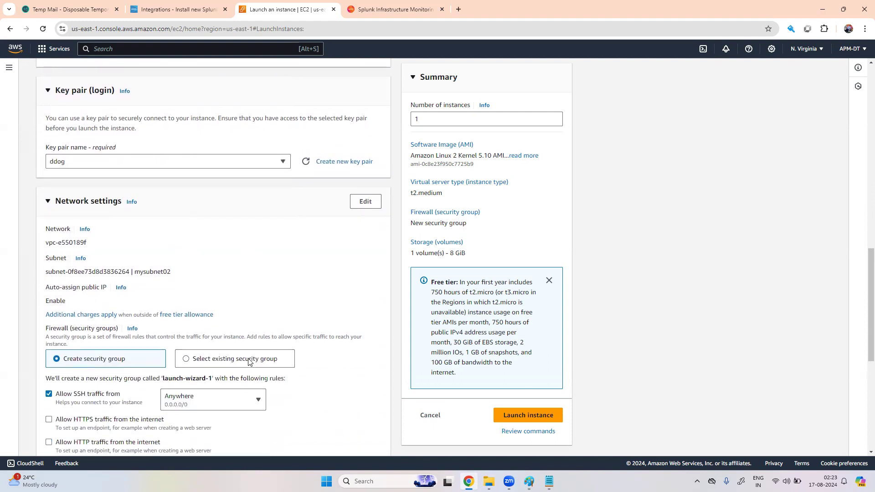
pyautogui.click(187, 360)
pyautogui.scroll(-2, 189, 363)
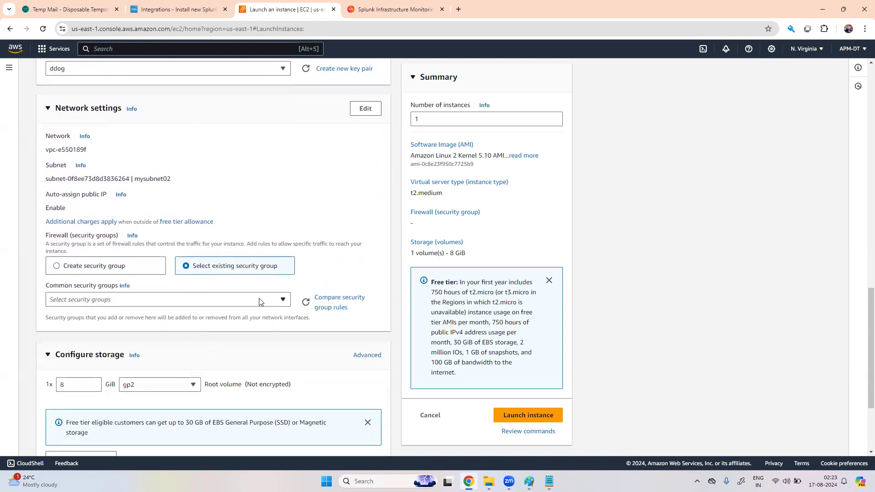
pyautogui.click(259, 300)
pyautogui.click(122, 338)
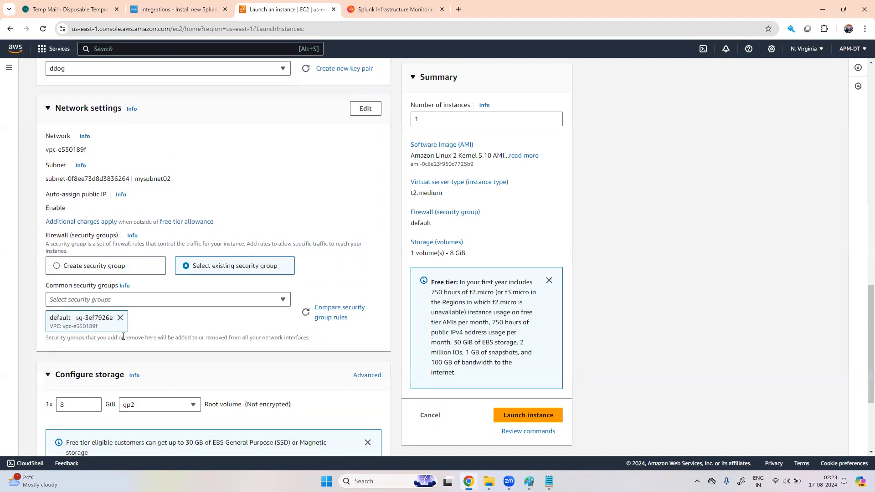
# Step: Set the root volume to 50 GiB and launch the instance
pyautogui.click(74, 407)
pyautogui.press('BackSpace')
pyautogui.write('50')
pyautogui.scroll(-3, 294, 400)
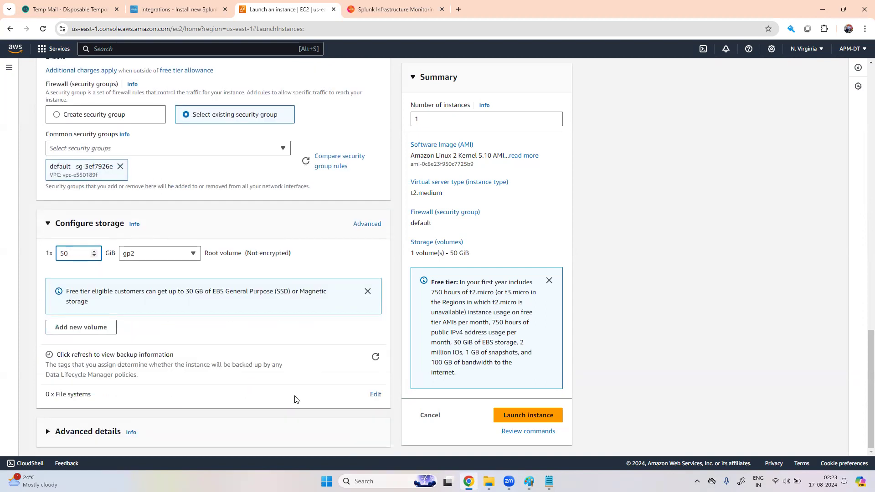
pyautogui.click(540, 416)
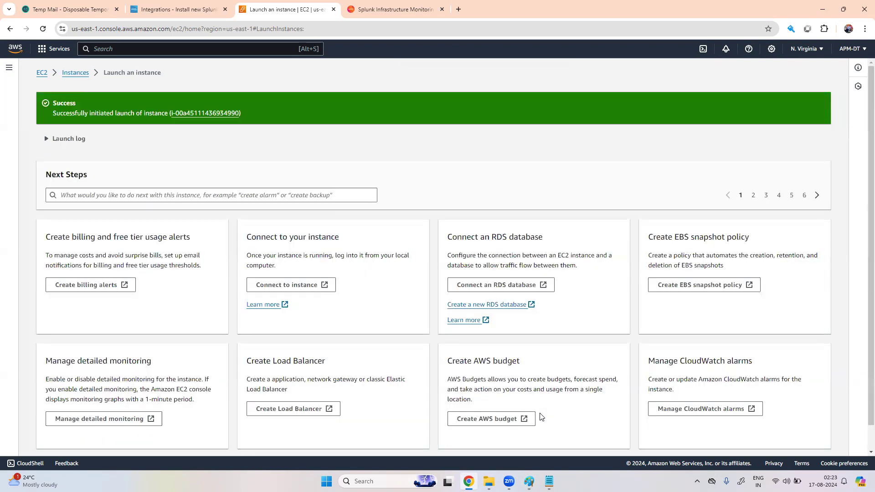
# Step: Open Appserver's details and copy its public IPv4 address 54.158.234.23
pyautogui.scroll(-2, 801, 449)
pyautogui.click(803, 444)
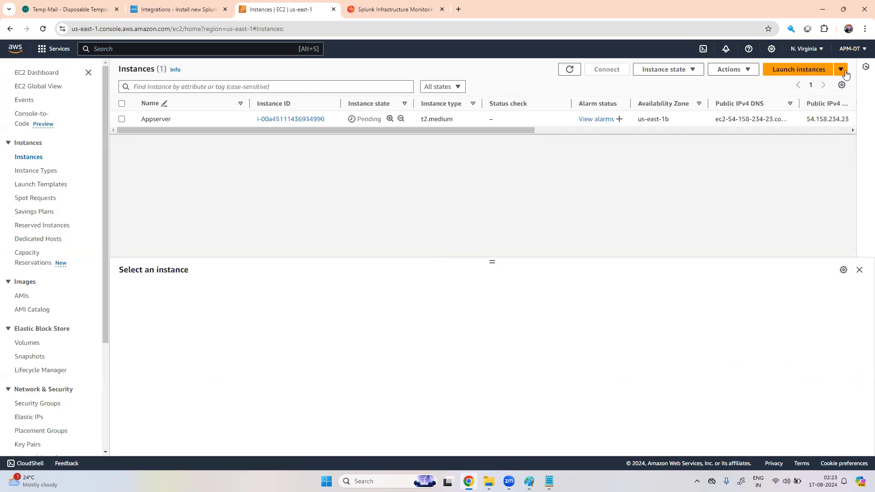
pyautogui.click(302, 119)
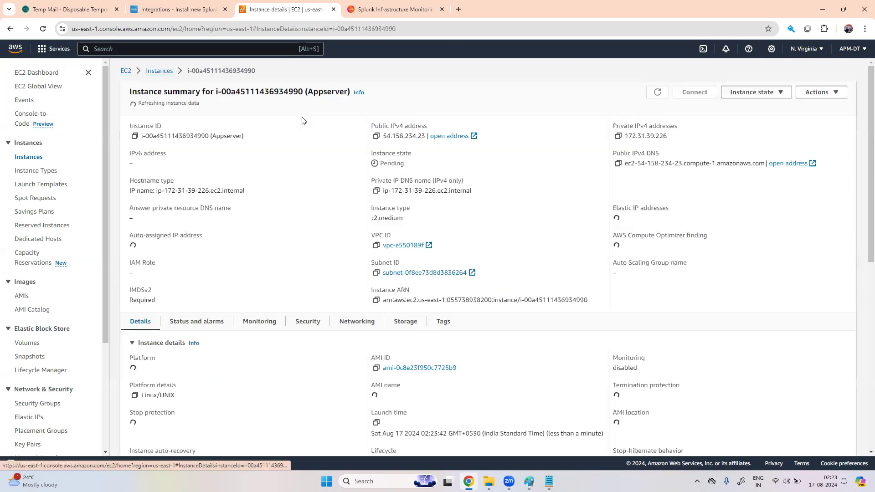
pyautogui.click(370, 133)
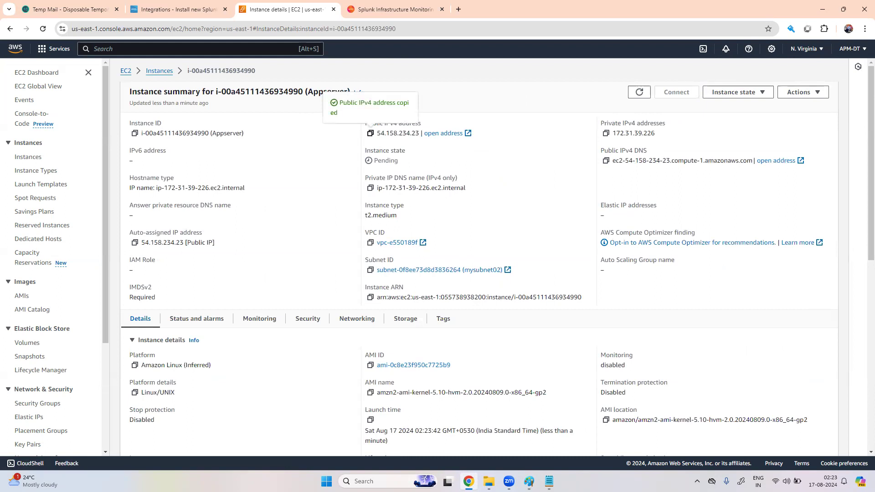
pyautogui.press('super')
# Step: Set up a PuTTY session to 54.158.234.23 using key.ppk as the SSH private key
pyautogui.write('putTY')
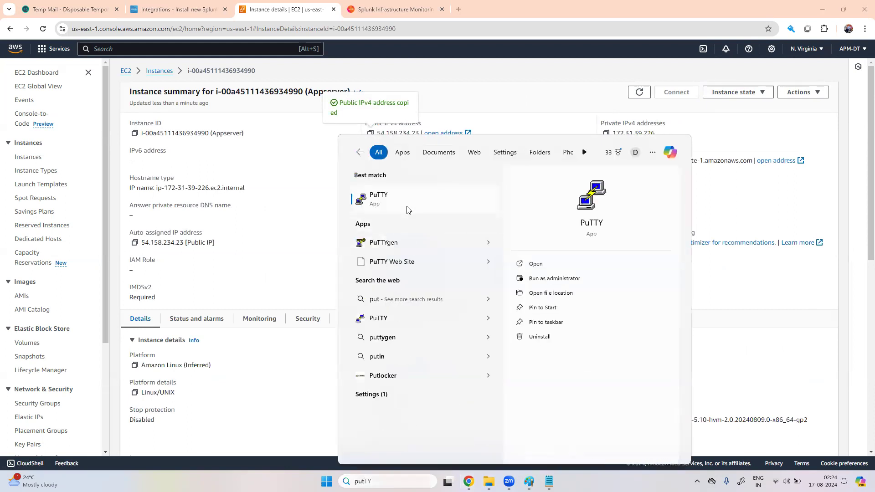
pyautogui.click(407, 209)
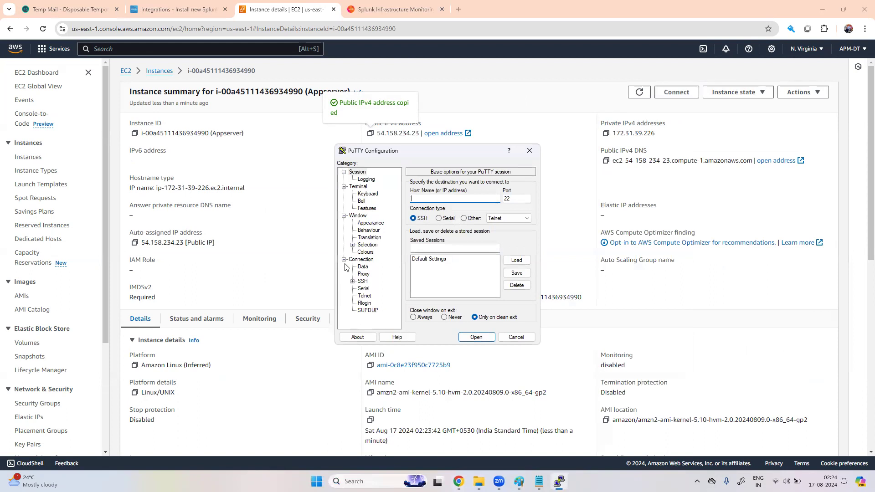
pyautogui.hotkey('ctrl', 'v')
pyautogui.click(352, 281)
pyautogui.click(361, 289)
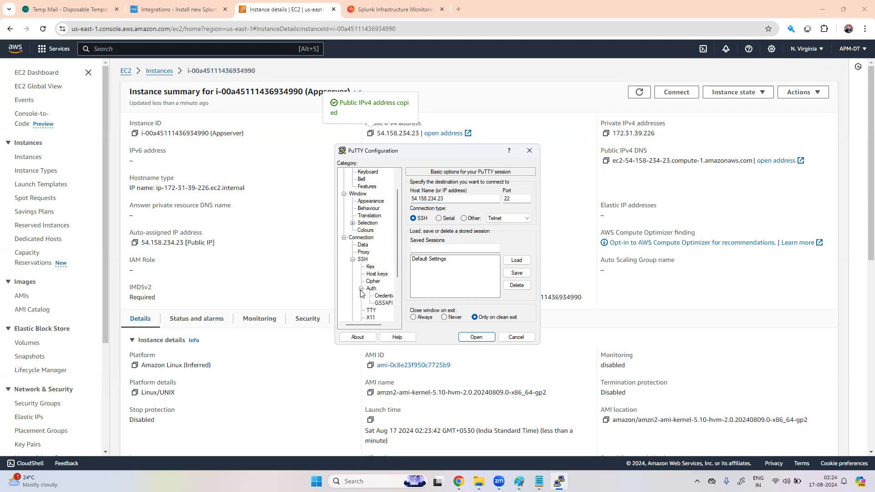
pyautogui.click(384, 296)
pyautogui.click(516, 200)
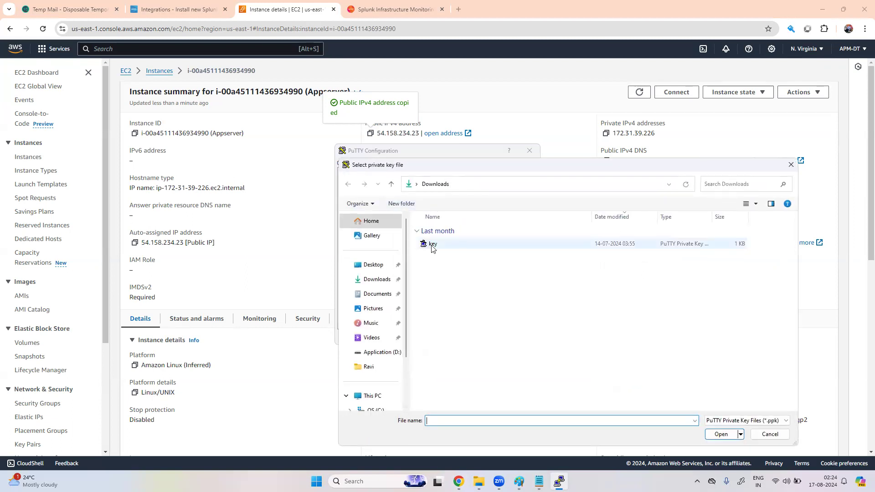
pyautogui.click(432, 245)
pyautogui.click(721, 434)
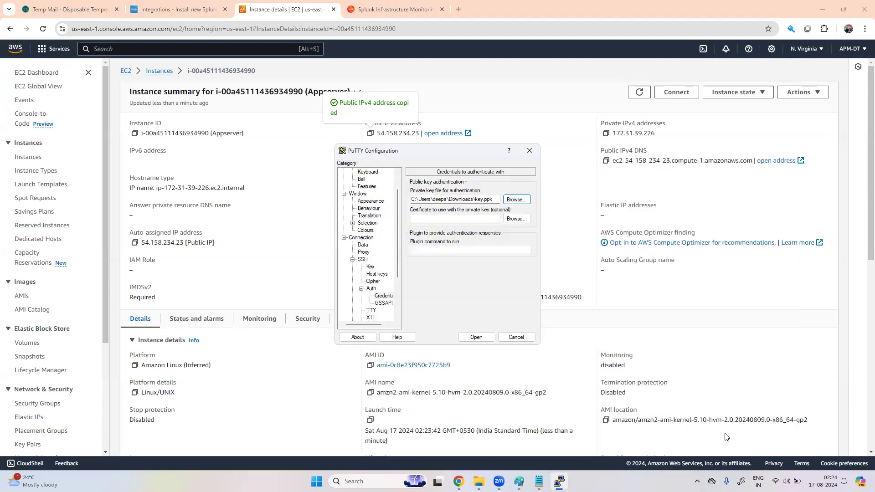
# Step: Connect, accept the host key, and log in as ec2-user
pyautogui.click(476, 338)
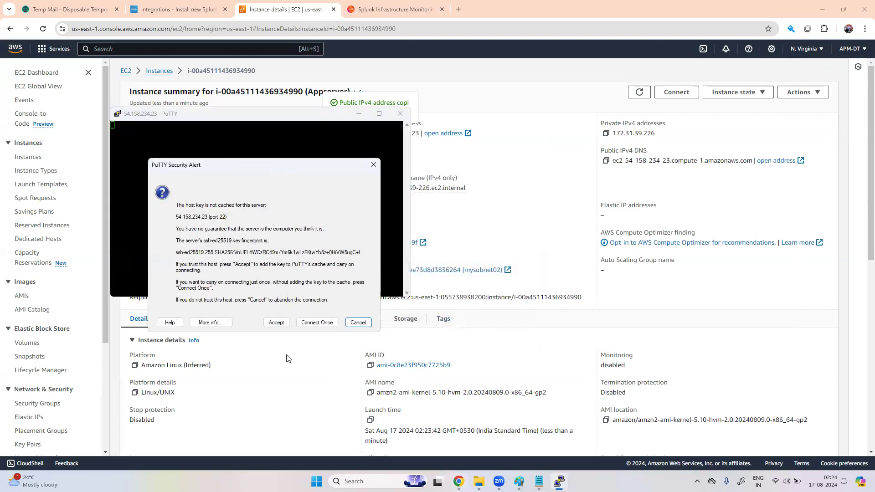
pyautogui.click(278, 323)
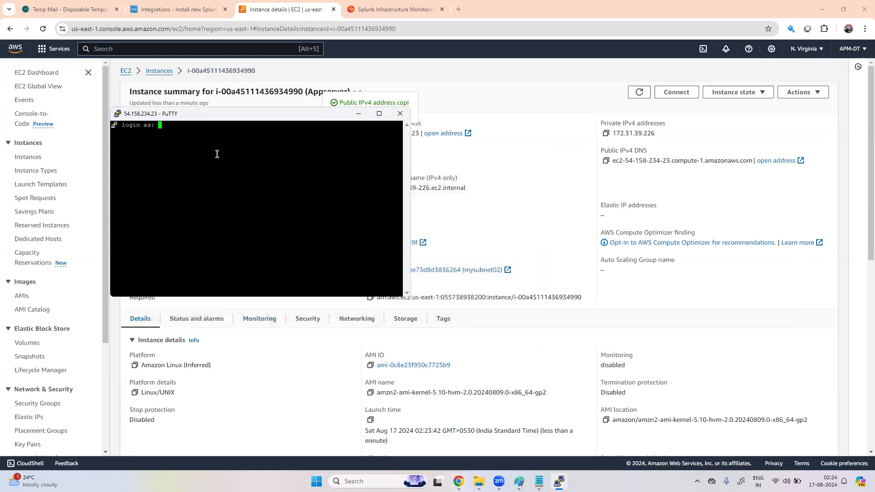
pyautogui.write('ec2-user')
pyautogui.press('Return')
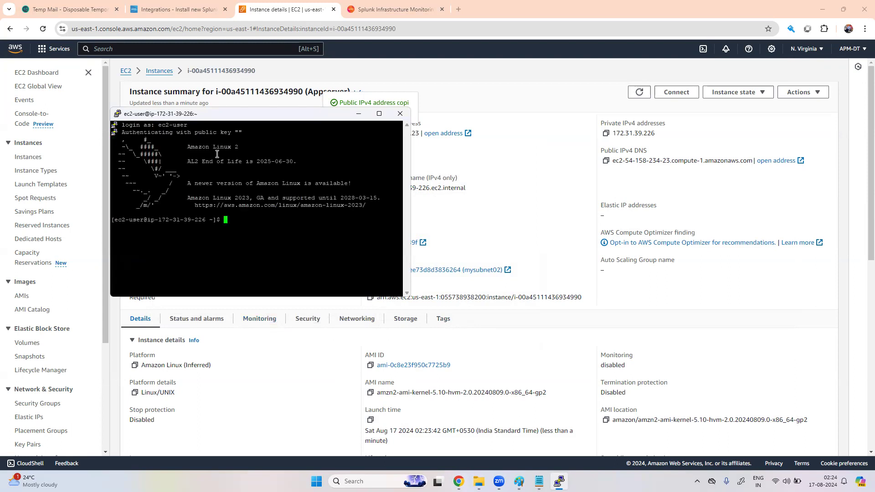
pyautogui.click(174, 9)
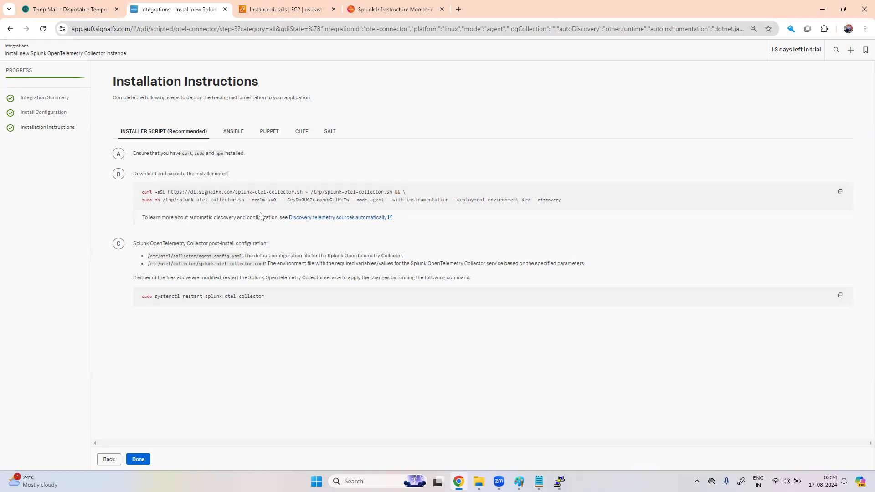
# Step: Become root with sudo su and run the copied Splunk collector installer script in PuTTY
pyautogui.click(559, 482)
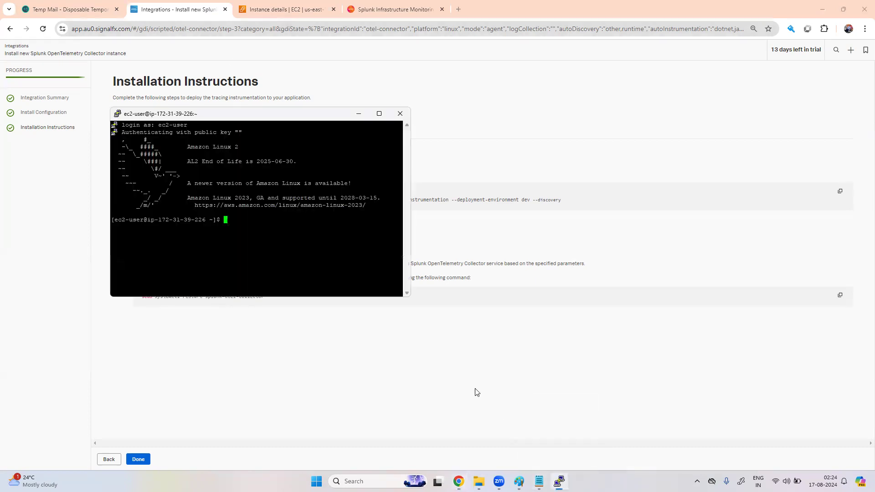
pyautogui.write('sudo su')
pyautogui.press('Return')
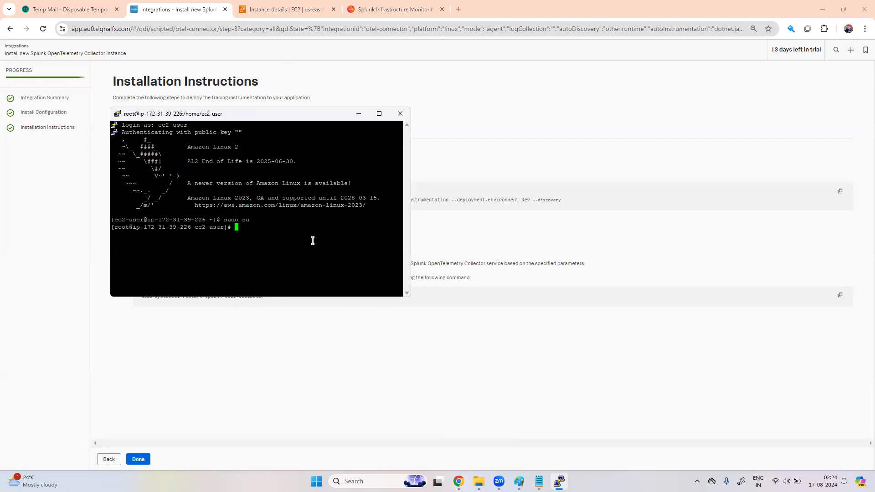
pyautogui.click(564, 246)
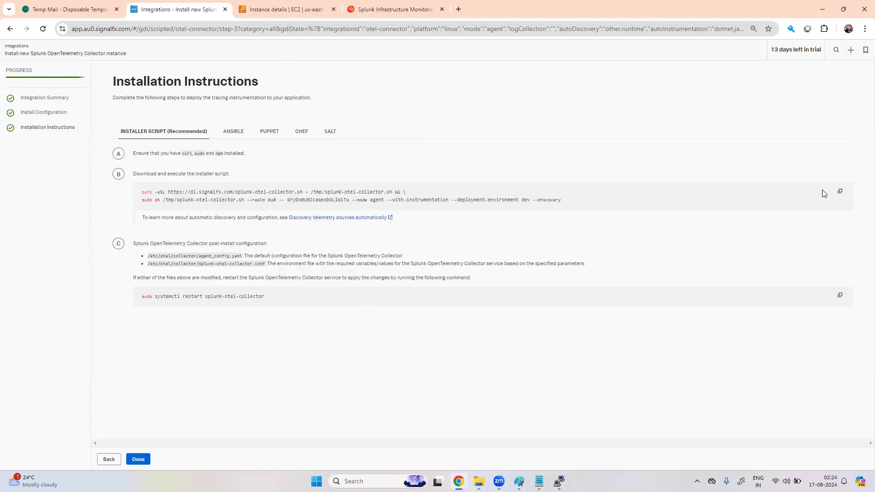
pyautogui.click(840, 191)
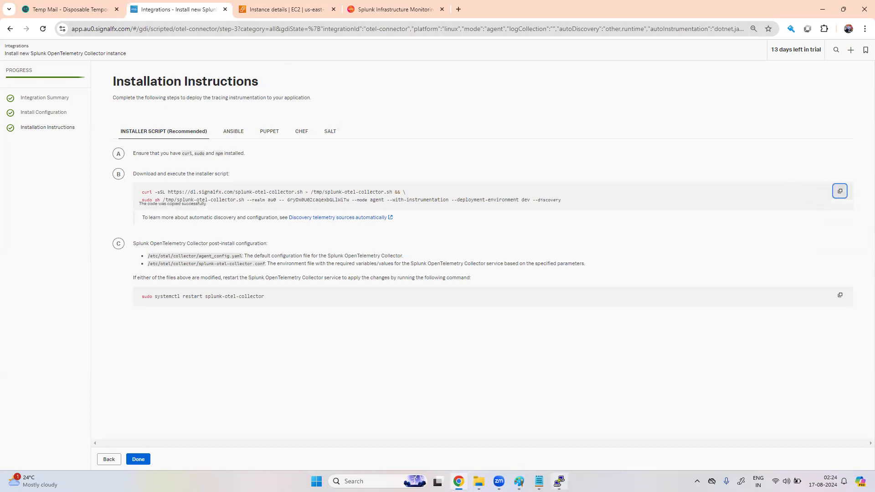
pyautogui.click(560, 481)
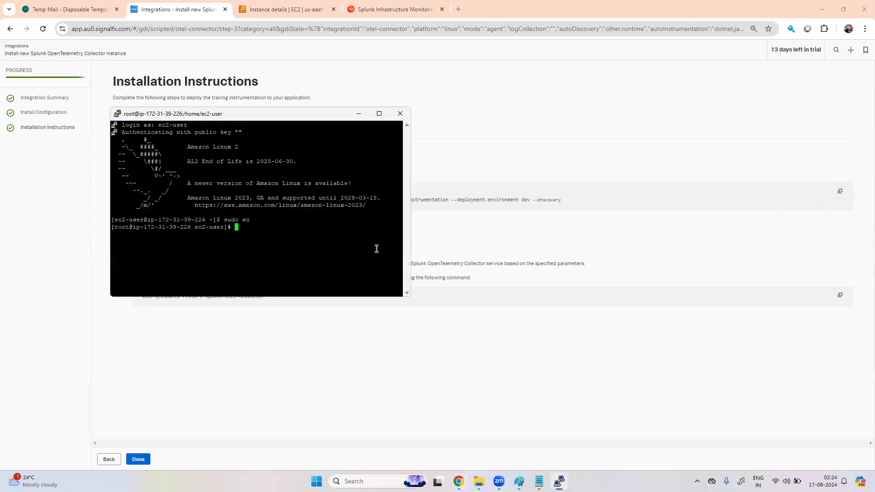
pyautogui.rightClick(290, 220)
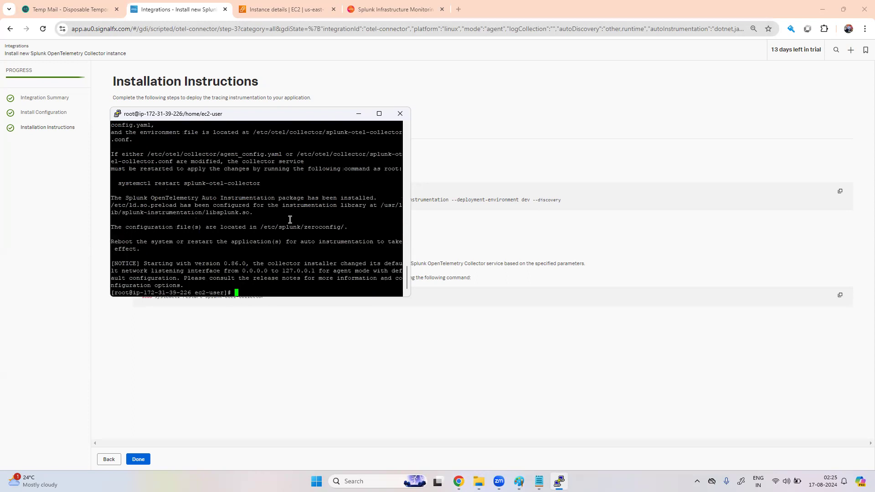
# Step: Maximize PuTTY to review the finished install output, then return to the Splunk instructions
pyautogui.click(379, 113)
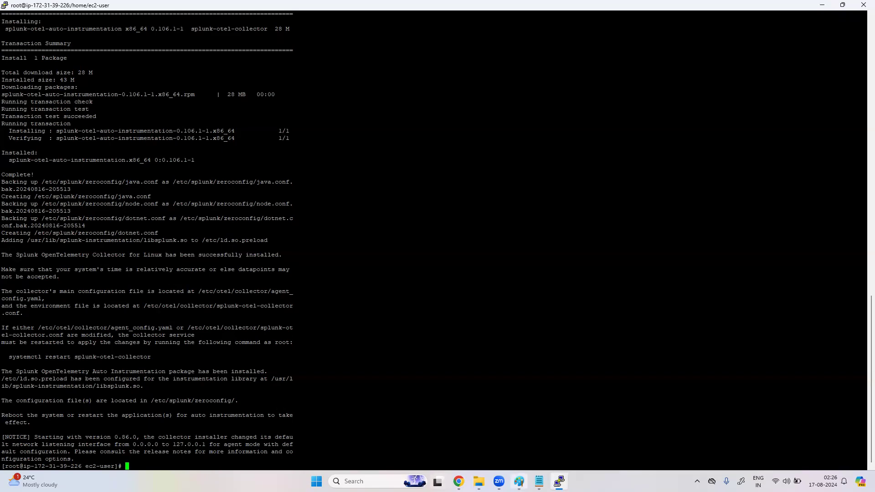
pyautogui.moveTo(559, 482)
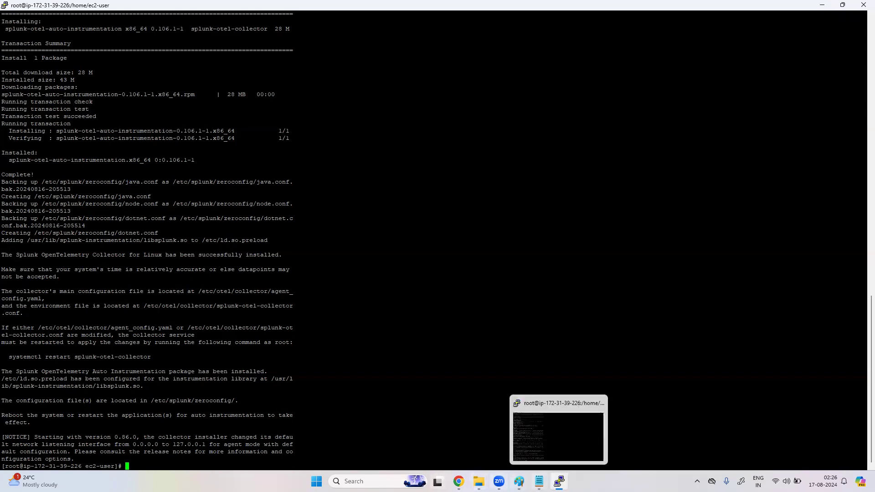
pyautogui.click(459, 481)
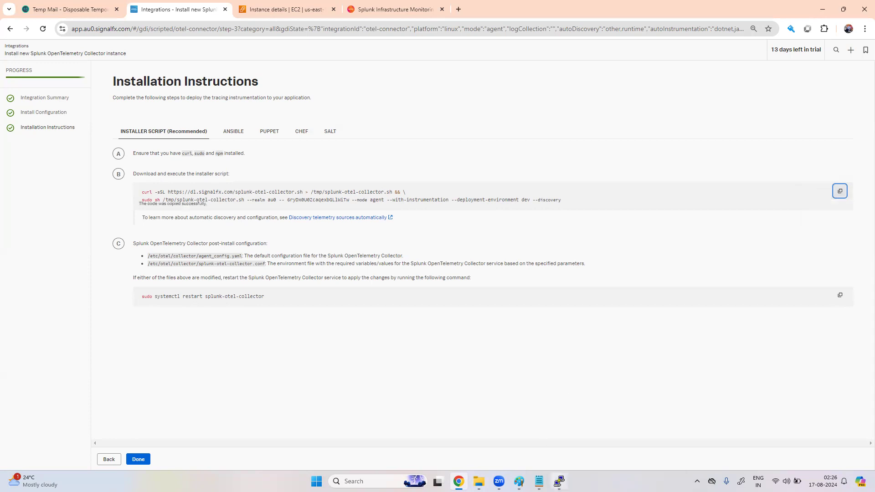
# Step: Create and enter an agent directory, then rerun the installer command there
pyautogui.click(559, 481)
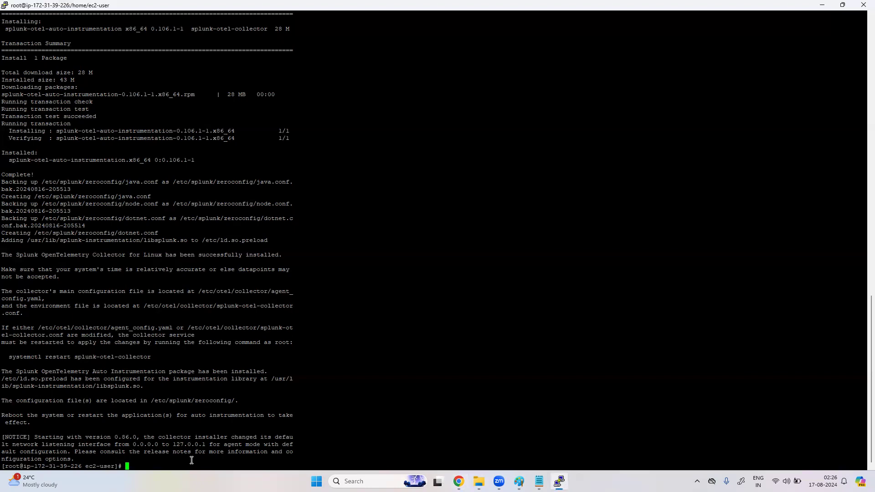
pyautogui.write('mkid')
pyautogui.press('BackSpace')
pyautogui.press('BackSpace')
pyautogui.press('BackSpace')
pyautogui.write('dir agent')
pyautogui.press('Return')
pyautogui.write('cd age')
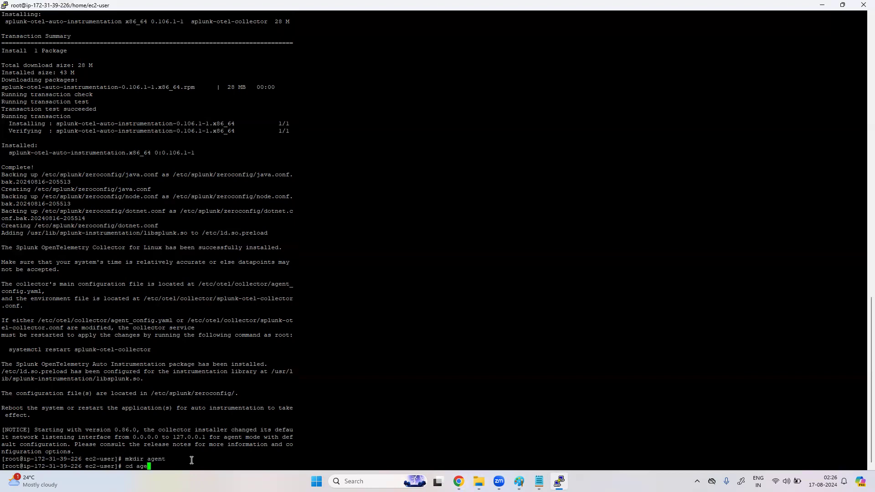
pyautogui.press('Tab')
pyautogui.press('Return')
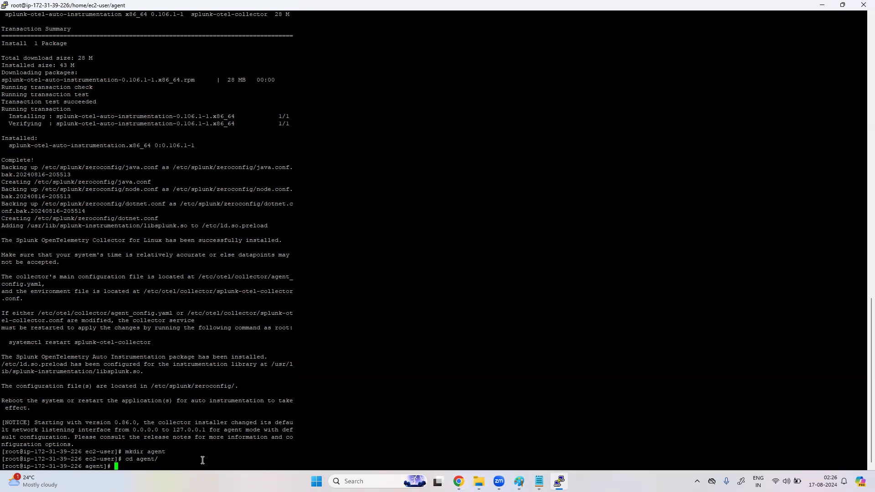
pyautogui.rightClick(202, 461)
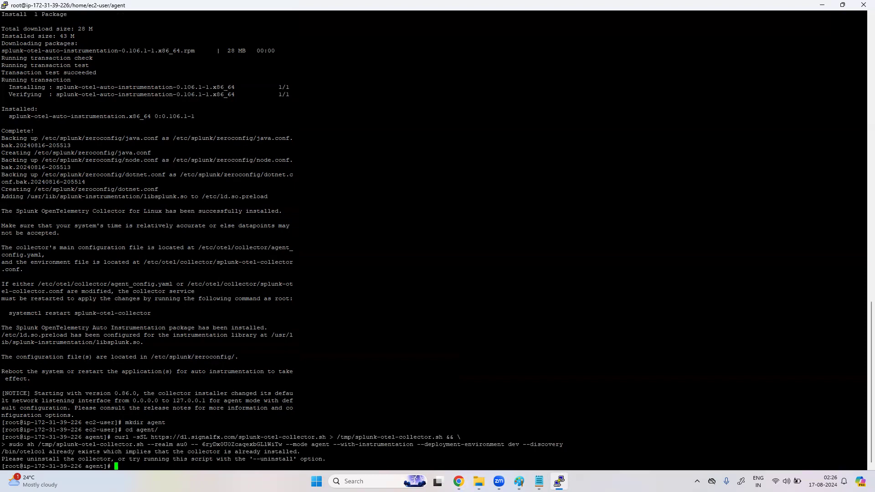
pyautogui.click(459, 481)
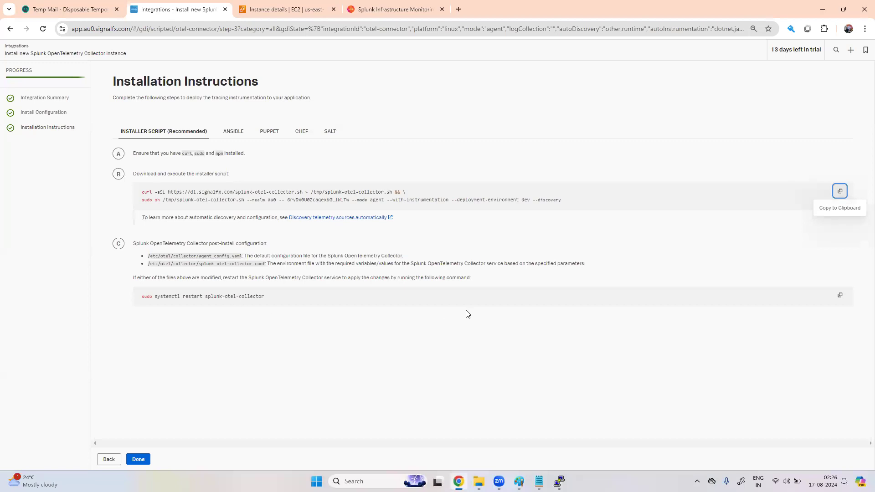
# Step: Copy and run the splunk-otel-collector restart command in PuTTY
pyautogui.click(840, 295)
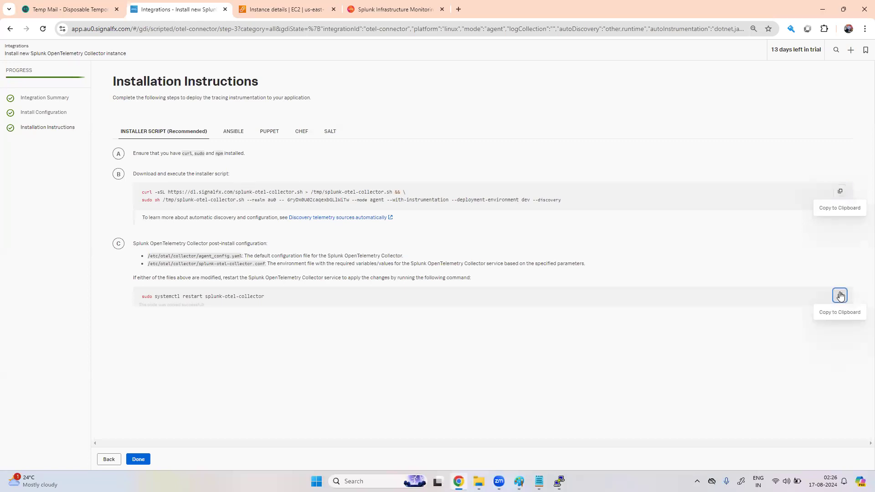
pyautogui.click(560, 482)
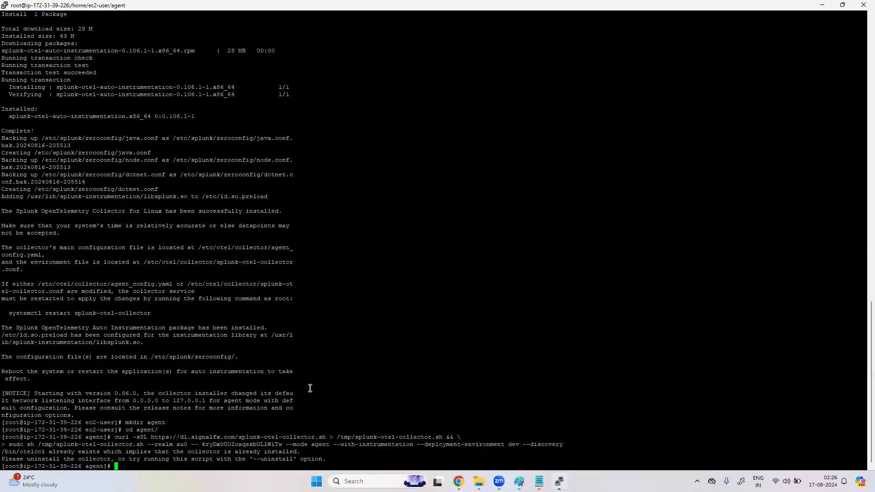
pyautogui.rightClick(261, 457)
pyautogui.press('Return')
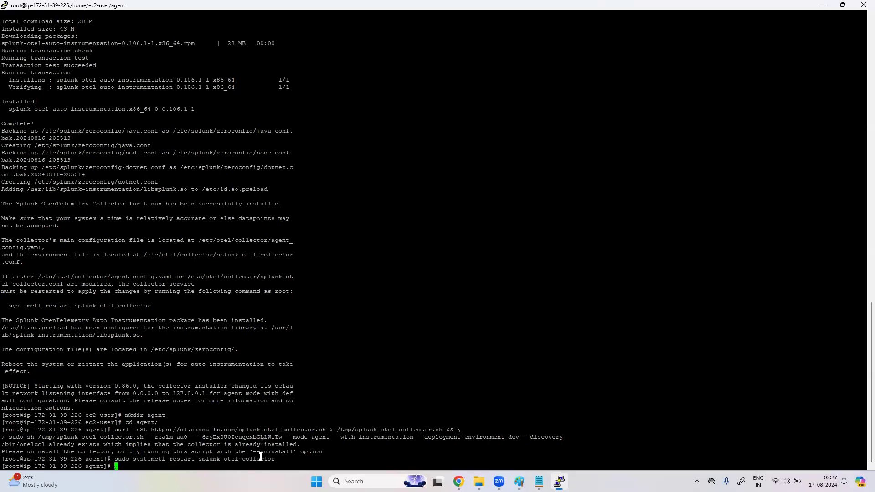
# Step: Edit the command to 'systemctl status splunk-otel-collector' and run it
pyautogui.rightClick(261, 456)
pyautogui.press('Left')
pyautogui.press('Left')
pyautogui.press('Left')
pyautogui.press('Left')
pyautogui.press('Left')
pyautogui.press('Left')
pyautogui.press('Left')
pyautogui.press('Left')
pyautogui.press('Left')
pyautogui.press('Left')
pyautogui.press('Left')
pyautogui.press('Left')
pyautogui.press('Left')
pyautogui.press('Left')
pyautogui.press('Left')
pyautogui.press('Left')
pyautogui.press('Left')
pyautogui.press('Left')
pyautogui.press('Left')
pyautogui.press('Left')
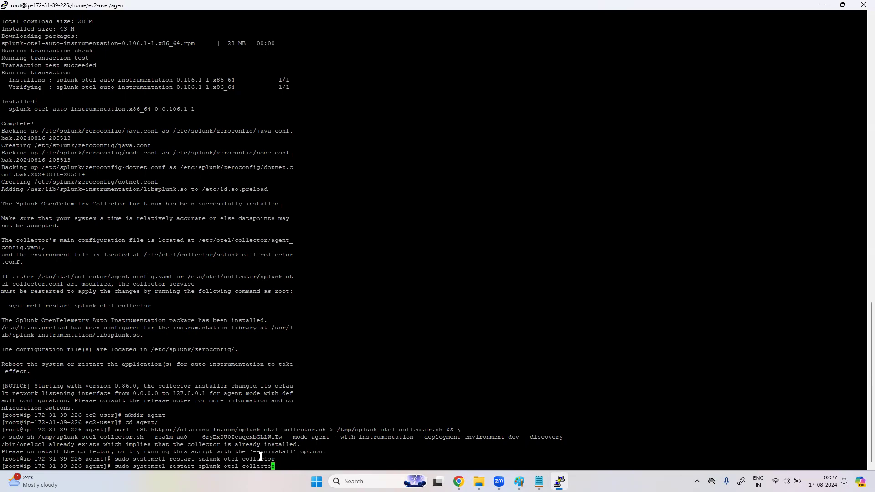
pyautogui.press('Right')
pyautogui.press('Right')
pyautogui.press('Right')
pyautogui.press('Right')
pyautogui.press('Right')
pyautogui.press('BackSpace')
pyautogui.press('BackSpace')
pyautogui.press('BackSpace')
pyautogui.press('BackSpace')
pyautogui.press('BackSpace')
pyautogui.press('BackSpace')
pyautogui.press('BackSpace')
pyautogui.press('BackSpace')
pyautogui.write('status')
pyautogui.press('Return')
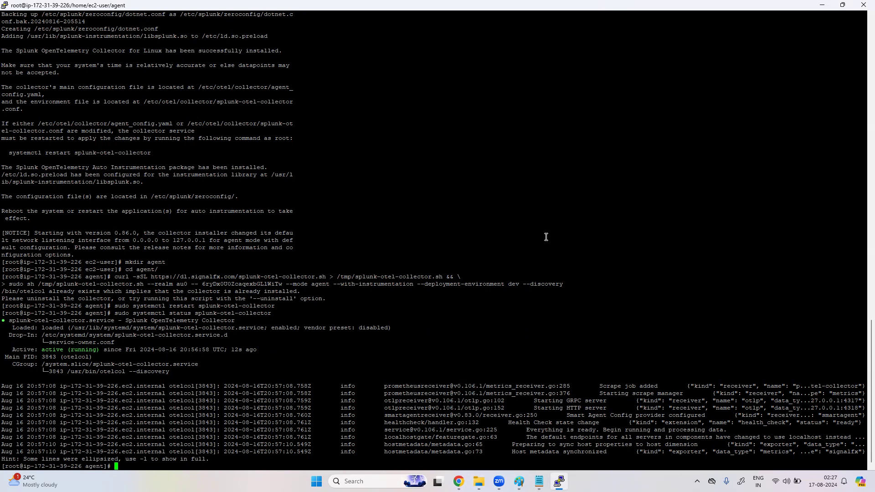
# Step: Rerun the collector status command with -l for untruncated output
pyautogui.hotkey('alt', 'Tab')
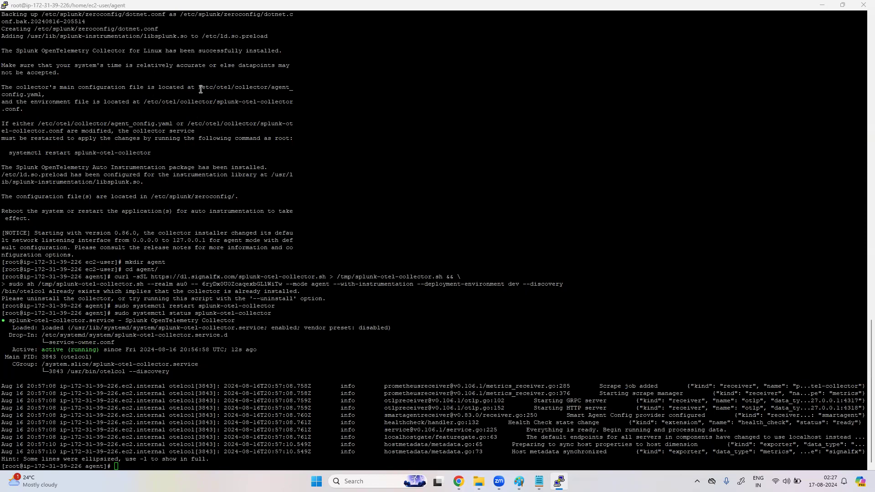
pyautogui.click(268, 462)
pyautogui.press('Up')
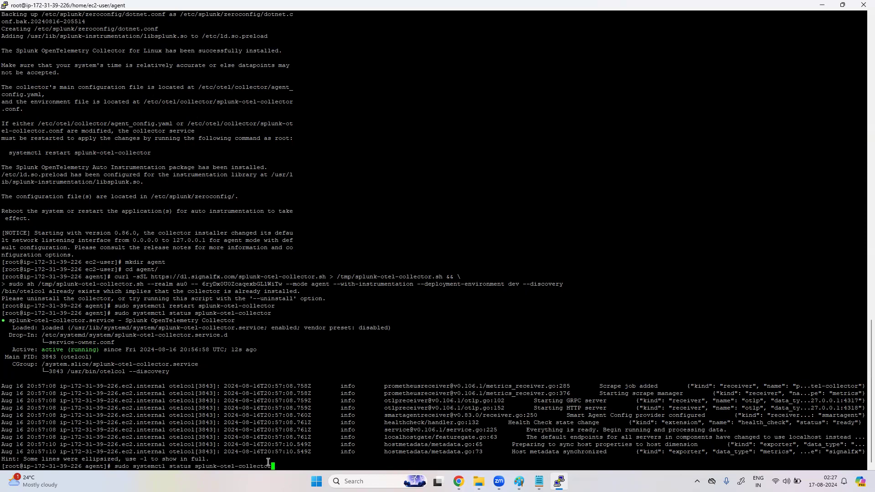
pyautogui.write('-l')
pyautogui.press('Return')
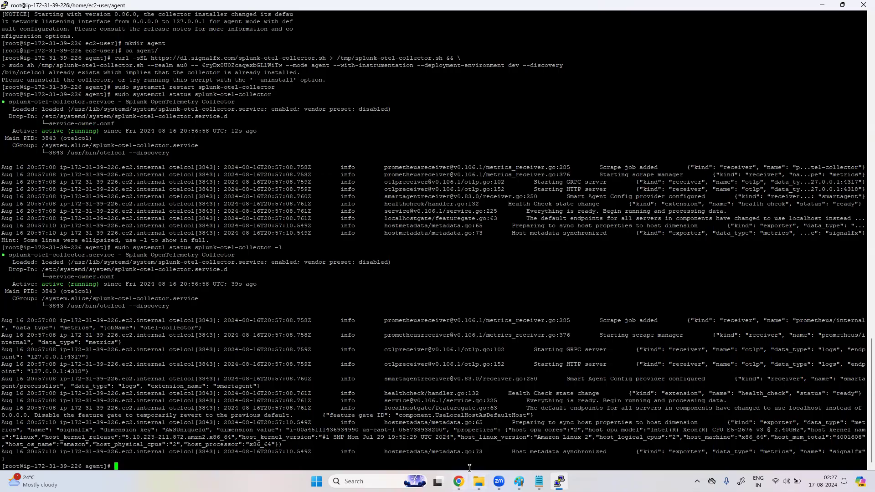
# Step: Finish the collector install instructions and reload Infrastructure three times; the EC2 card still shows no data
pyautogui.click(459, 481)
pyautogui.click(139, 460)
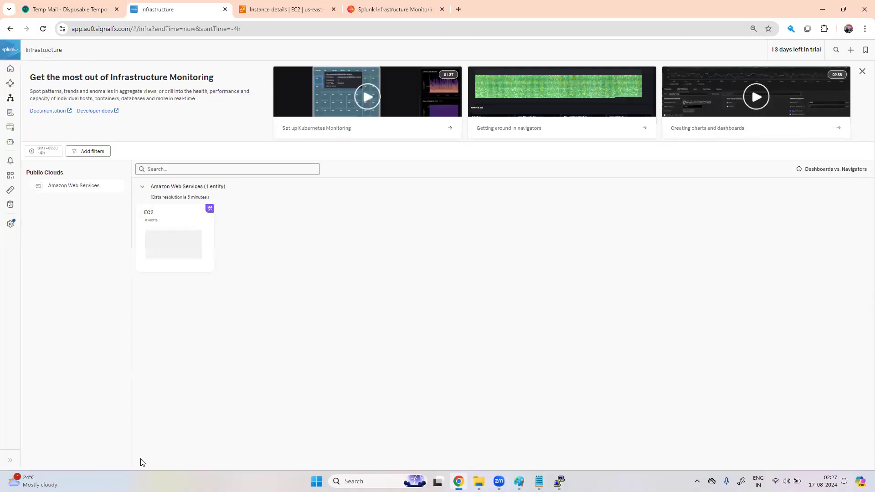
pyautogui.click(43, 29)
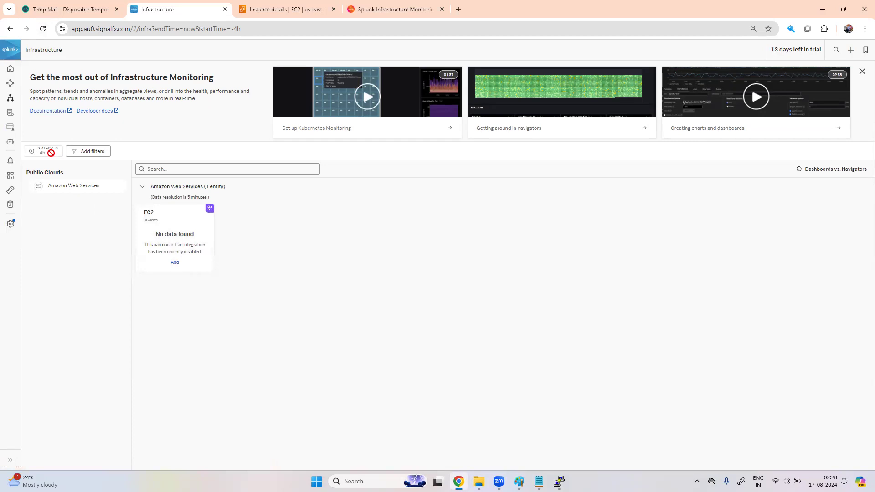
pyautogui.click(43, 29)
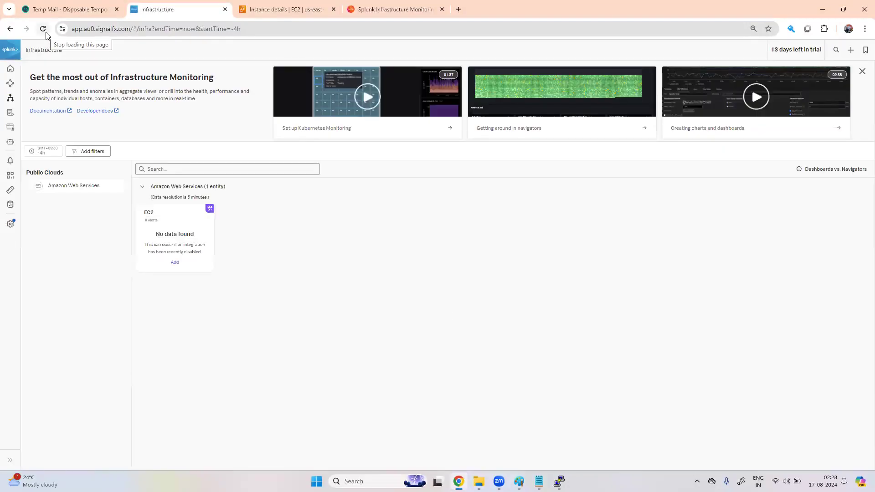
pyautogui.click(43, 30)
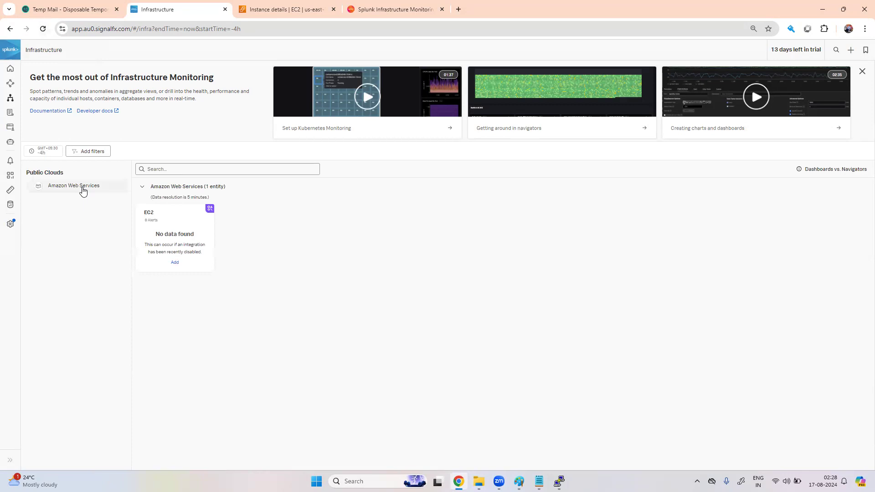
pyautogui.click(559, 481)
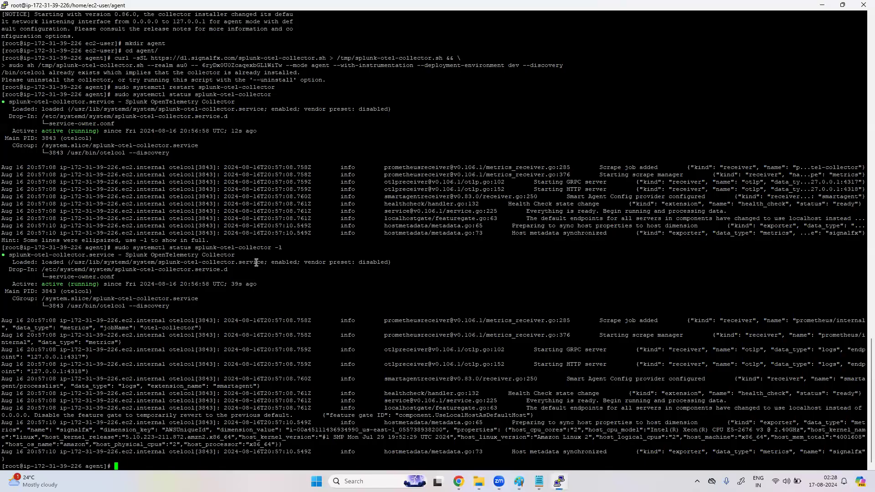
# Step: Change into /etc and list its contents
pyautogui.scroll(10, 256, 263)
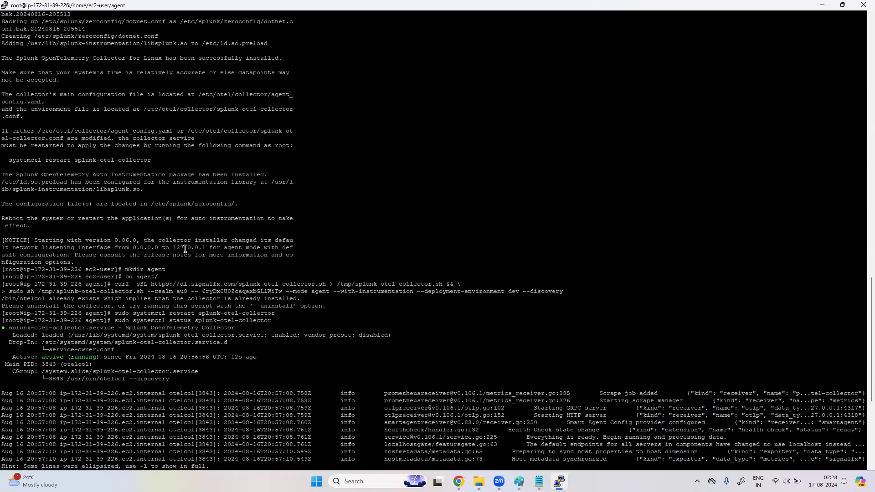
pyautogui.scroll(-10, 151, 267)
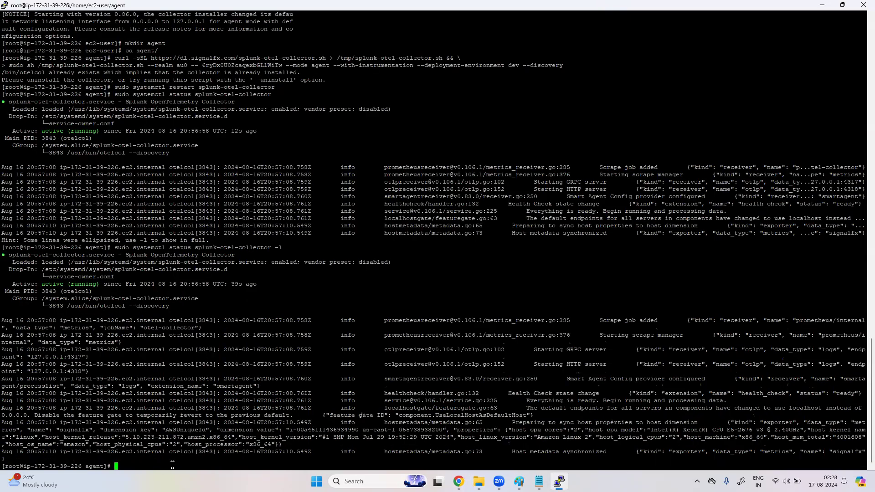
pyautogui.write('cd /etc/')
pyautogui.press('Return')
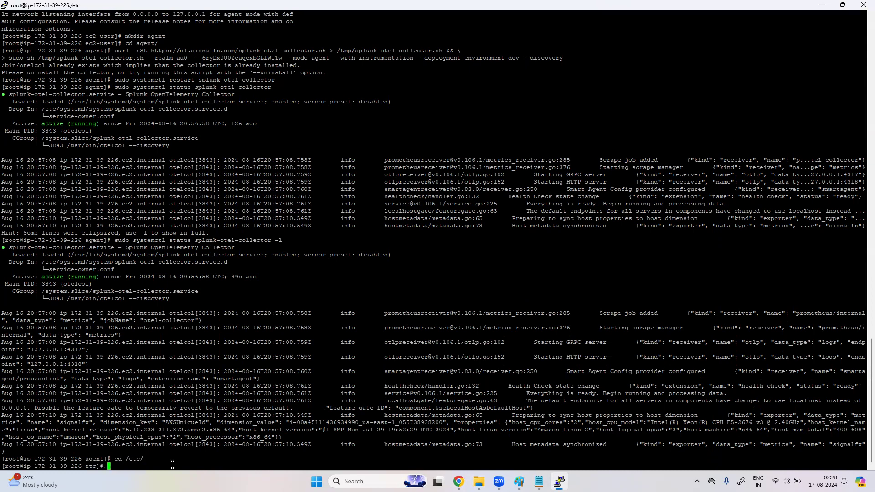
pyautogui.write('ls')
pyautogui.press('Return')
# Step: Move into otel/collector and list the collector's configuration files
pyautogui.write('cd ot')
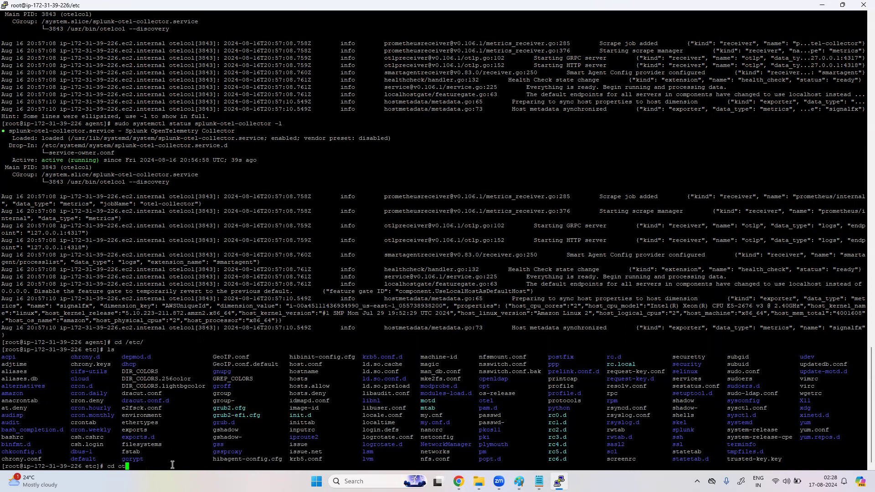
pyautogui.press('Tab')
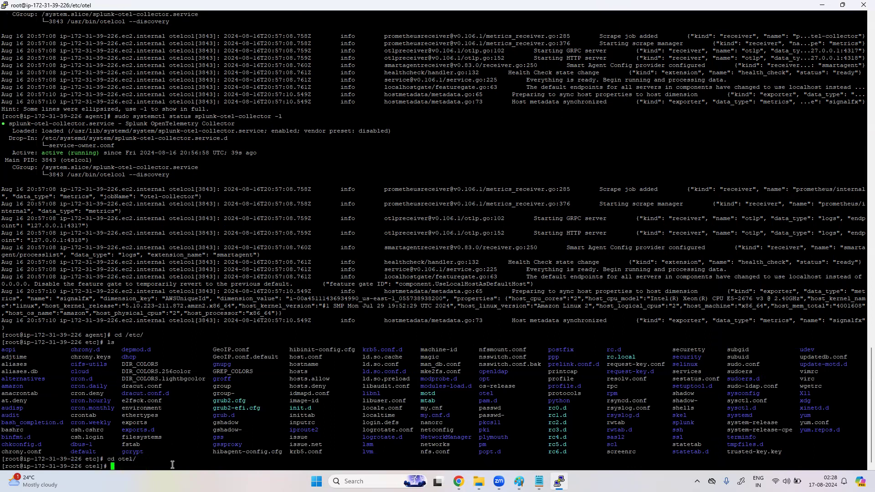
pyautogui.write('ls')
pyautogui.press('Return')
pyautogui.write('cd clo')
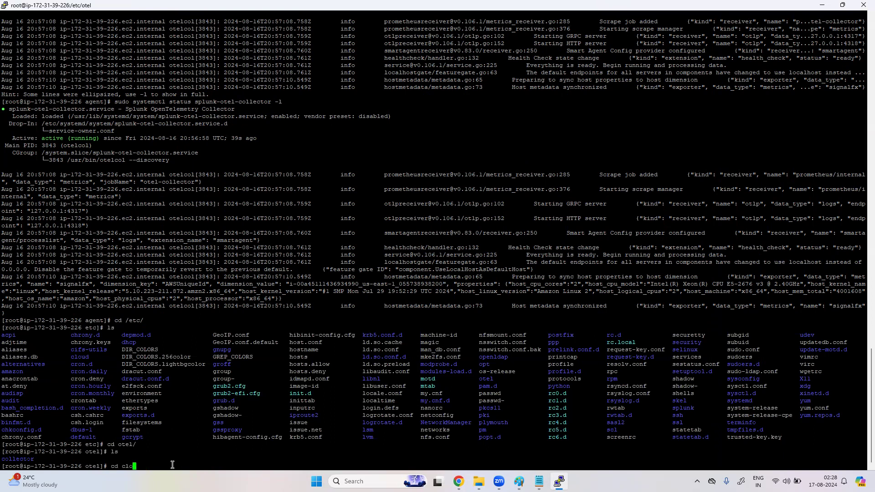
pyautogui.press('BackSpace')
pyautogui.press('BackSpace')
pyautogui.press('Tab')
pyautogui.press('Return')
pyautogui.write('l')
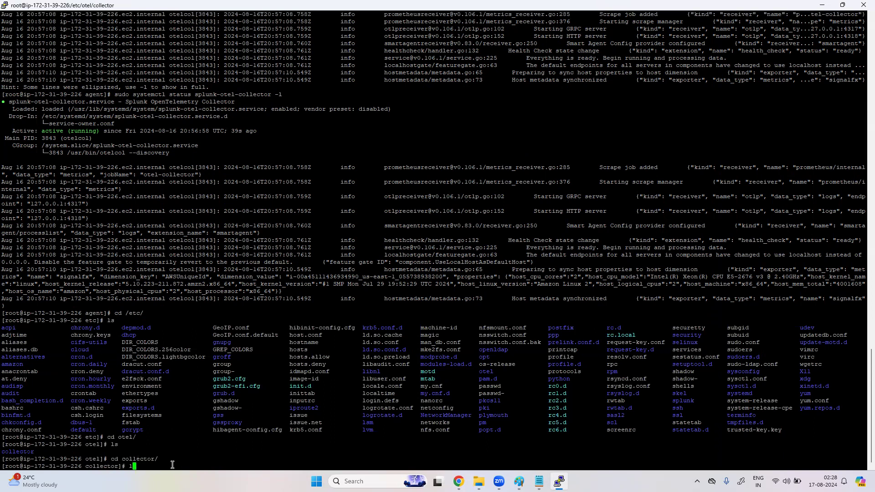
pyautogui.write('s')
pyautogui.press('Return')
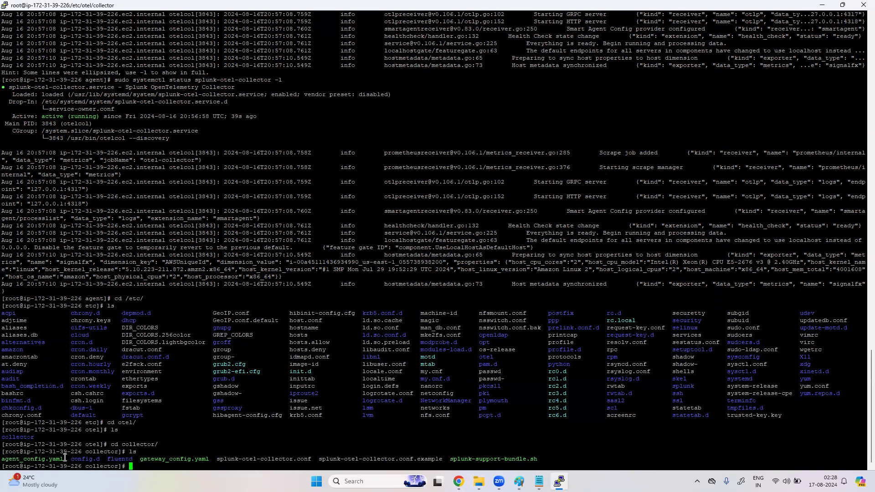
# Step: Copy the agent_config.yaml file name and paste it after a 'vi' command
pyautogui.doubleClick(45, 457)
pyautogui.press('super+c')
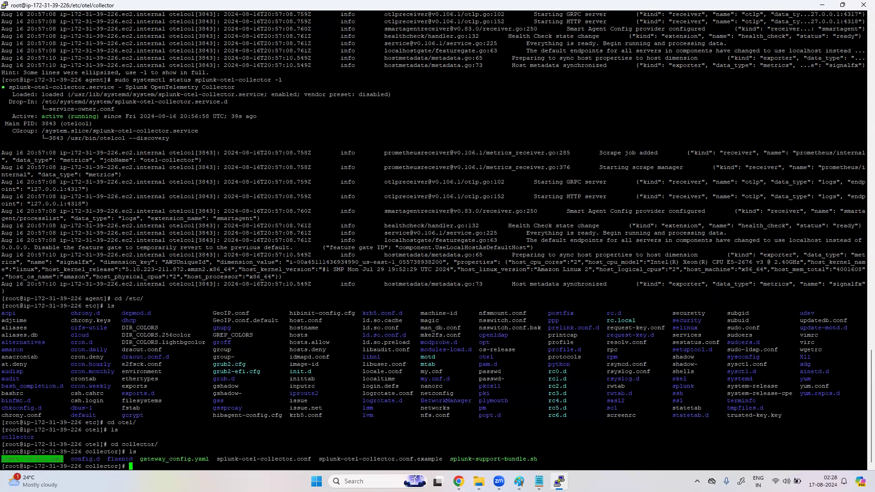
pyautogui.click(211, 466)
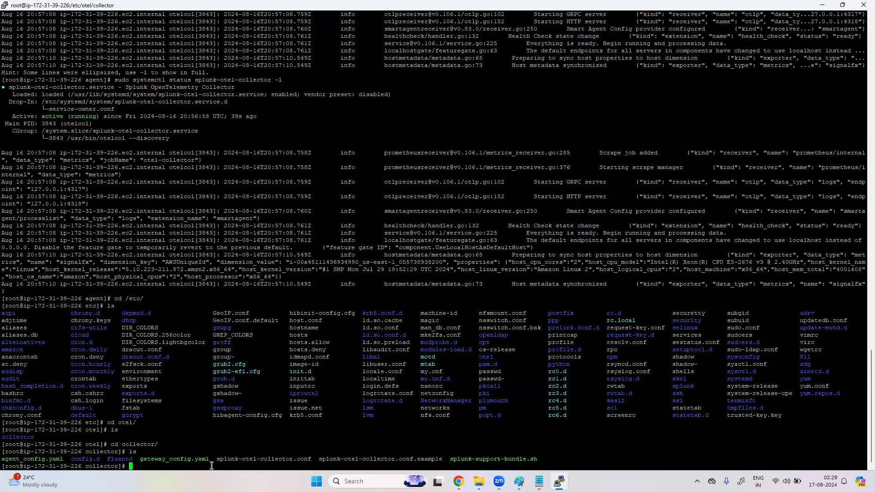
pyautogui.write('vi a')
pyautogui.rightClick(211, 466)
# Step: Review agent_config.yaml in vi through receivers, processors, exporters and pipelines, then quit with ':q!'
pyautogui.press('Return')
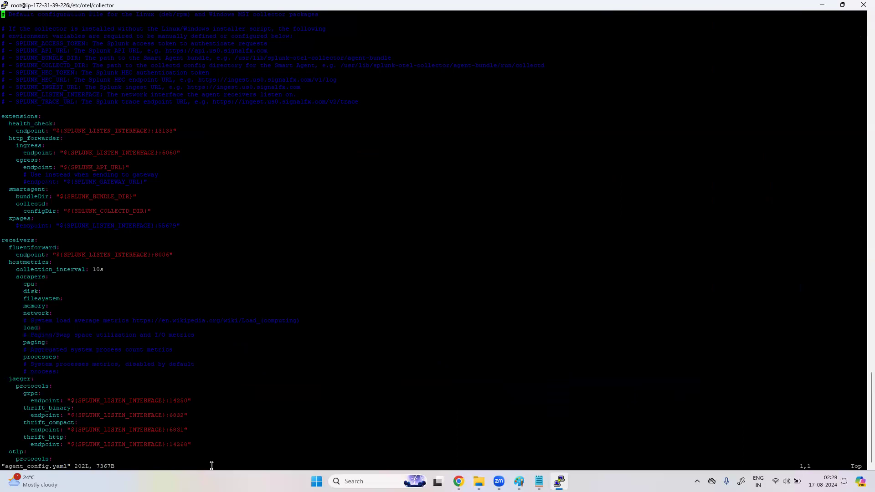
pyautogui.press('Down')
pyautogui.press('Down')
pyautogui.press('Down')
pyautogui.press('Down')
pyautogui.press('Down')
pyautogui.press('Down')
pyautogui.press('Down')
pyautogui.press('Down')
pyautogui.press('Down')
pyautogui.press('Down')
pyautogui.press('Down')
pyautogui.press('Down')
pyautogui.press('Down')
pyautogui.press('Down')
pyautogui.press('Down')
pyautogui.press('Down')
pyautogui.press('Down')
pyautogui.press('Down')
pyautogui.press('Down')
pyautogui.press('Down')
pyautogui.press('Down')
pyautogui.press('Down')
pyautogui.press('Down')
pyautogui.press('Down')
pyautogui.press('Down')
pyautogui.press('Down')
pyautogui.press('Down')
pyautogui.press('Down')
pyautogui.press('Down')
pyautogui.press('Down')
pyautogui.press('Down')
pyautogui.press('Down')
pyautogui.press('Down')
pyautogui.press('Down')
pyautogui.press('Down')
pyautogui.press('Down')
pyautogui.press('Down')
pyautogui.press('Down')
pyautogui.press('Down')
pyautogui.press('Down')
pyautogui.press('Down')
pyautogui.press('Down')
pyautogui.press('Down')
pyautogui.press('Down')
pyautogui.press('Down')
pyautogui.press('Down')
pyautogui.press('Down')
pyautogui.press('Down')
pyautogui.press('Down')
pyautogui.press('Down')
pyautogui.press('Down')
pyautogui.press('Down')
pyautogui.press('Down')
pyautogui.press('Down')
pyautogui.press('Down')
pyautogui.press('Down')
pyautogui.press('Down')
pyautogui.press('Down')
pyautogui.press('Down')
pyautogui.press('Down')
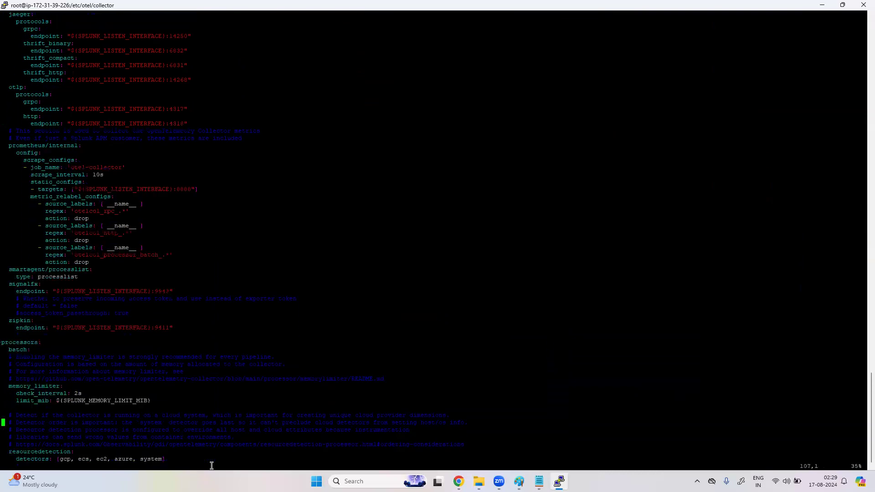
pyautogui.press('Down')
pyautogui.press('Down')
pyautogui.press('Down')
pyautogui.press('Down')
pyautogui.press('Down')
pyautogui.press('Down')
pyautogui.press('Down')
pyautogui.press('Down')
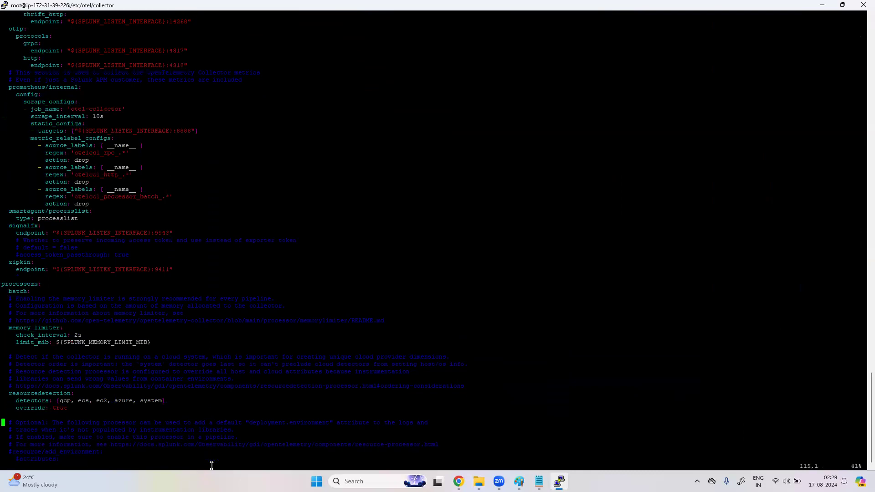
pyautogui.press('Down')
pyautogui.press('Down')
pyautogui.press('Down')
pyautogui.press('Down')
pyautogui.press('Down')
pyautogui.press('Down')
pyautogui.press('Down')
pyautogui.press('Down')
pyautogui.press('Down')
pyautogui.press('Down')
pyautogui.press('Down')
pyautogui.press('Down')
pyautogui.press('Down')
pyautogui.press('Down')
pyautogui.press('Down')
pyautogui.press('Down')
pyautogui.press('Down')
pyautogui.press('Down')
pyautogui.press('Down')
pyautogui.press('Down')
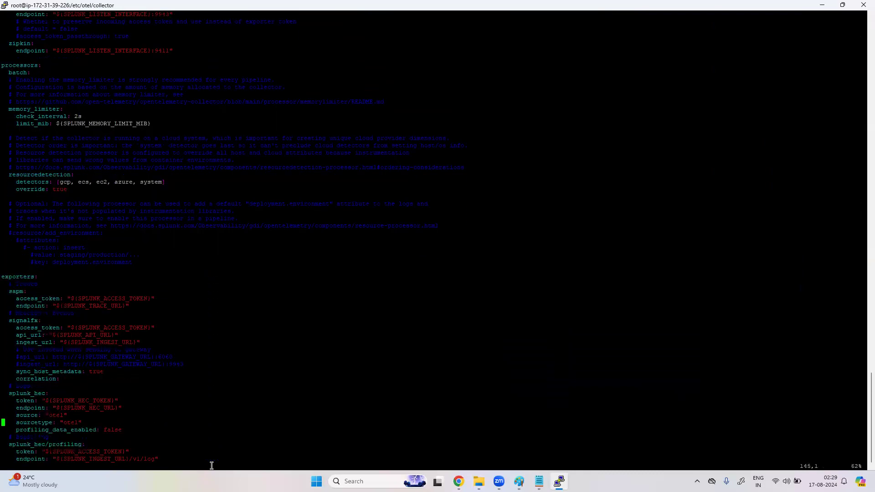
pyautogui.press('Down')
pyautogui.press('Down')
pyautogui.press('Down')
pyautogui.press('Down')
pyautogui.press('Down')
pyautogui.press('Down')
pyautogui.press('Down')
pyautogui.press('Down')
pyautogui.press('Down')
pyautogui.press('Down')
pyautogui.press('Down')
pyautogui.press('Down')
pyautogui.press('Down')
pyautogui.press('Down')
pyautogui.press('Down')
pyautogui.press('Down')
pyautogui.press('Down')
pyautogui.press('Down')
pyautogui.press('Down')
pyautogui.press('Down')
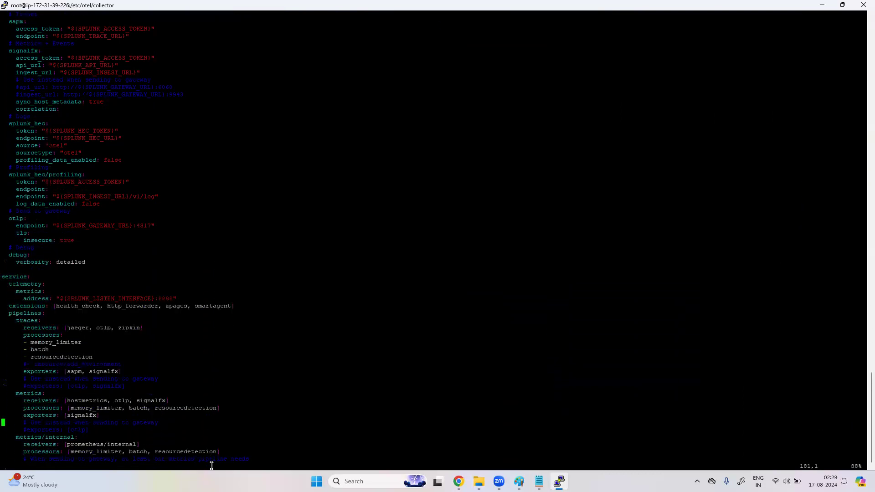
pyautogui.press('Down')
pyautogui.press('Down')
pyautogui.press('Down')
pyautogui.press('Down')
pyautogui.press('Down')
pyautogui.press('Down')
pyautogui.press('Down')
pyautogui.press('Down')
pyautogui.press('Down')
pyautogui.press('Down')
pyautogui.press('Down')
pyautogui.press('Down')
pyautogui.press('Down')
pyautogui.press('Down')
pyautogui.press('Down')
pyautogui.press('Down')
pyautogui.press('Down')
pyautogui.press('Down')
pyautogui.press('Down')
pyautogui.press('Down')
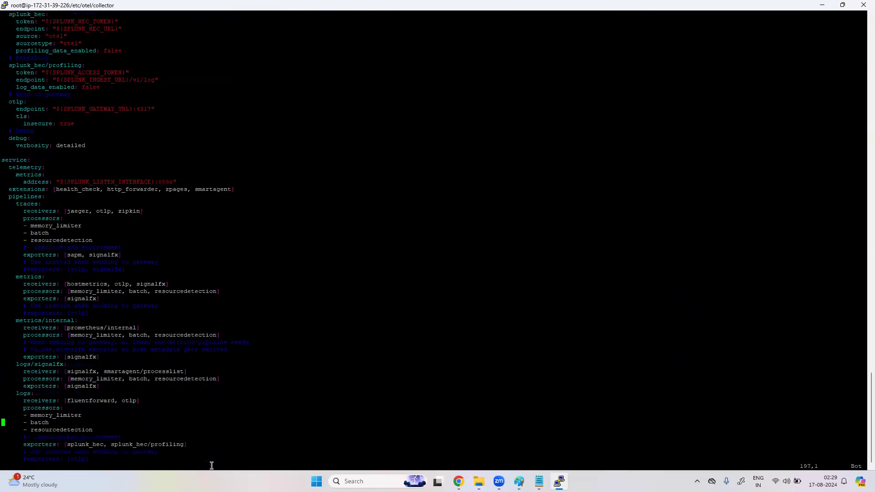
pyautogui.press('Up')
pyautogui.press('Up')
pyautogui.press('Up')
pyautogui.press('Up')
pyautogui.press('Up')
pyautogui.press('Up')
pyautogui.press('Up')
pyautogui.press('Up')
pyautogui.press('Up')
pyautogui.press('Up')
pyautogui.press('Up')
pyautogui.press('Up')
pyautogui.press('Up')
pyautogui.press('Up')
pyautogui.press('Up')
pyautogui.press('Up')
pyautogui.press('Up')
pyautogui.press('Up')
pyautogui.press('Up')
pyautogui.press('Up')
pyautogui.press('Up')
pyautogui.press('Up')
pyautogui.press('Up')
pyautogui.press('Up')
pyautogui.press('Up')
pyautogui.write(':q!')
pyautogui.press('Return')
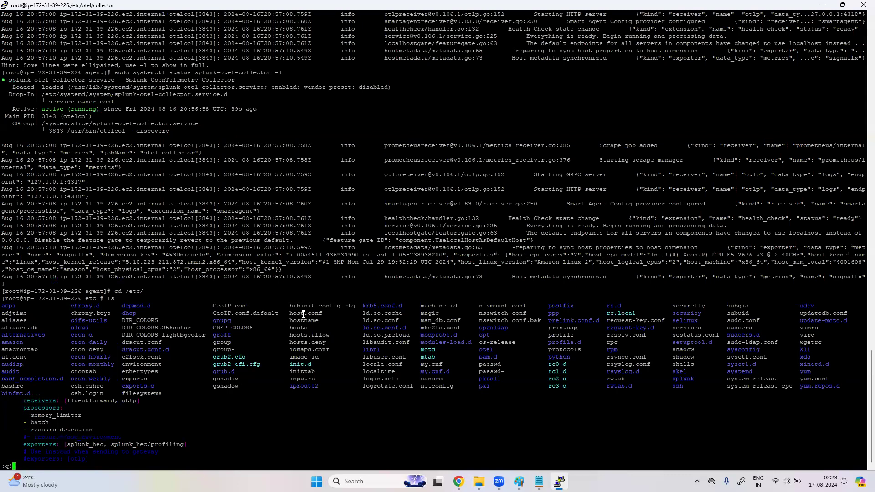
# Step: Scroll the terminal back through the yum install output of the Splunk collector
pyautogui.scroll(15, 303, 314)
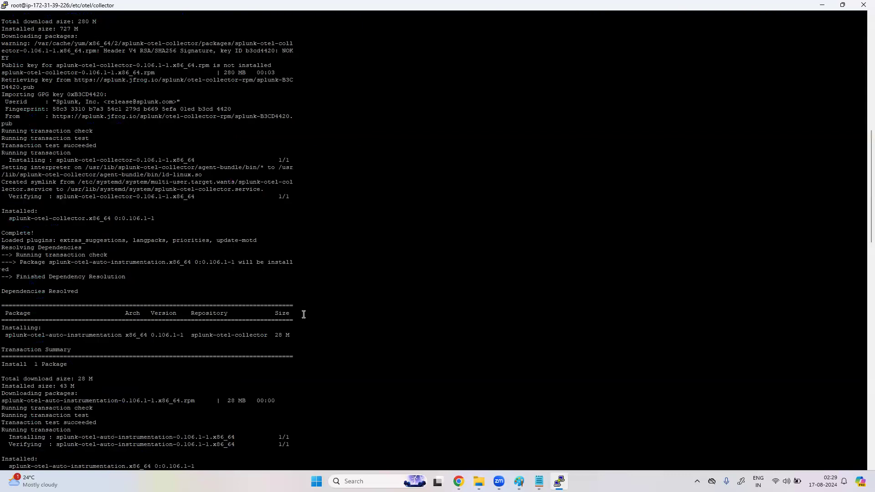
pyautogui.scroll(10, 304, 314)
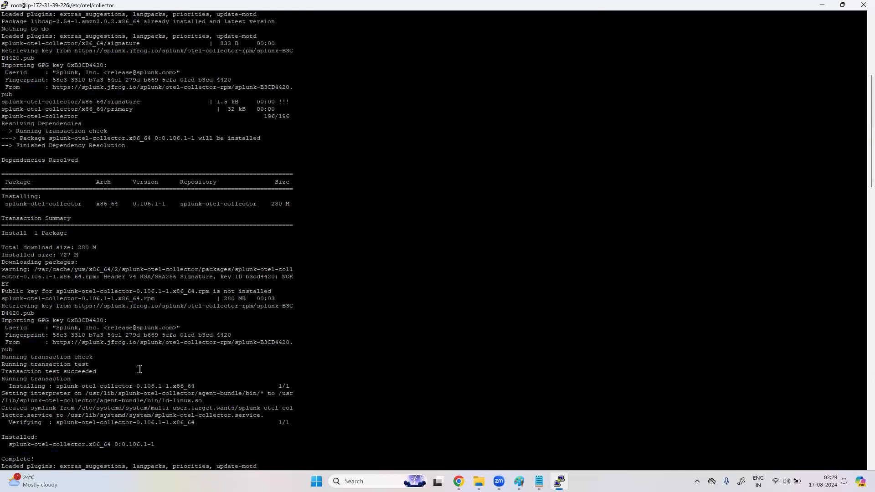
pyautogui.scroll(-10, 139, 370)
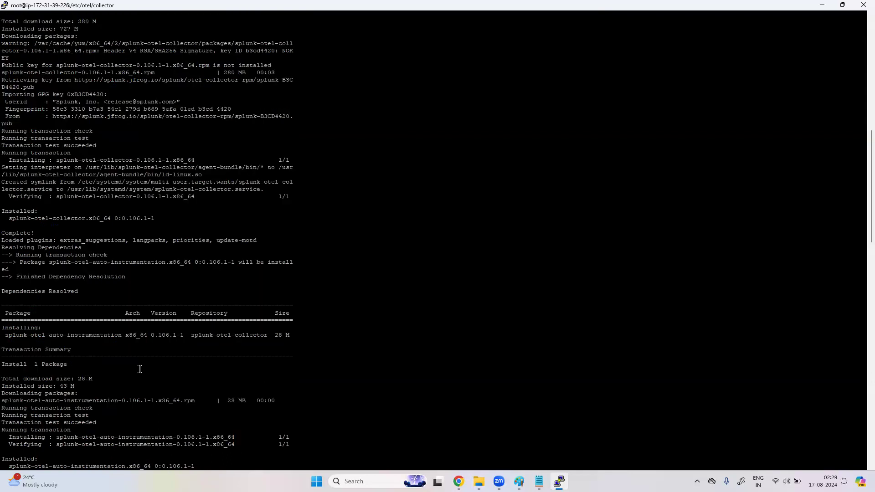
pyautogui.scroll(-10, 140, 369)
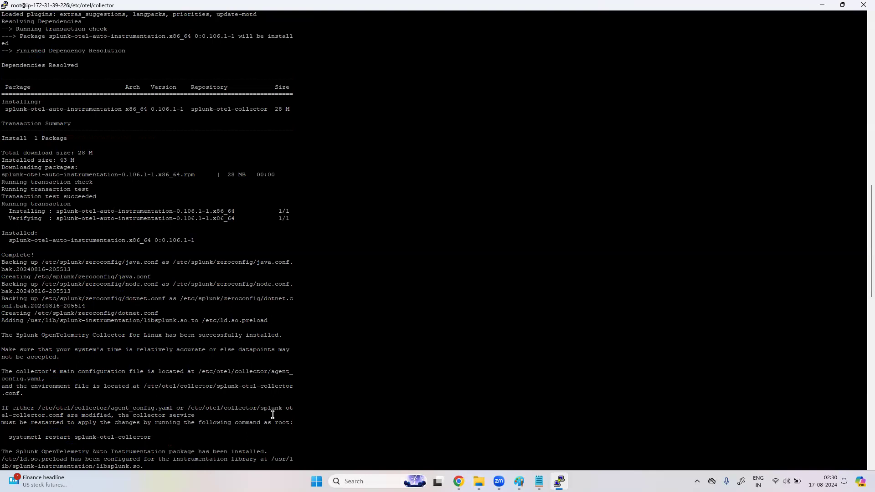
pyautogui.scroll(-10, 233, 414)
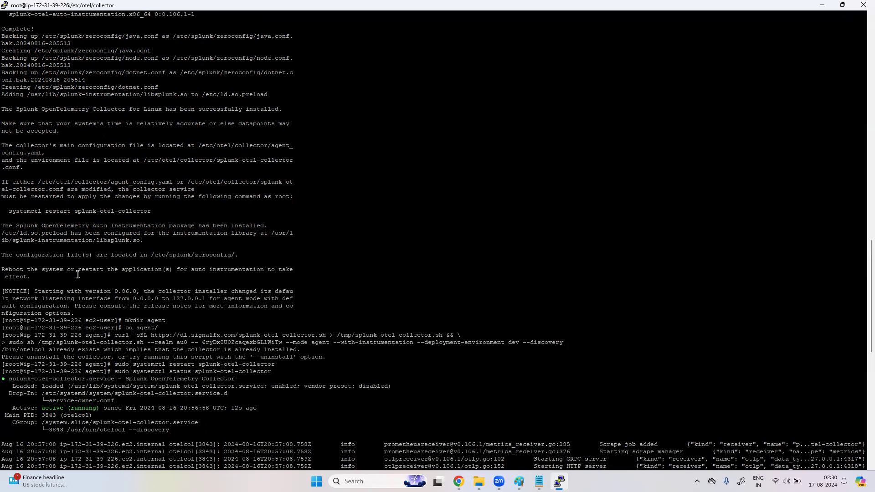
# Step: Reload the Infrastructure page in Chrome and open the AWS EC2 instances dashboard
pyautogui.click(459, 481)
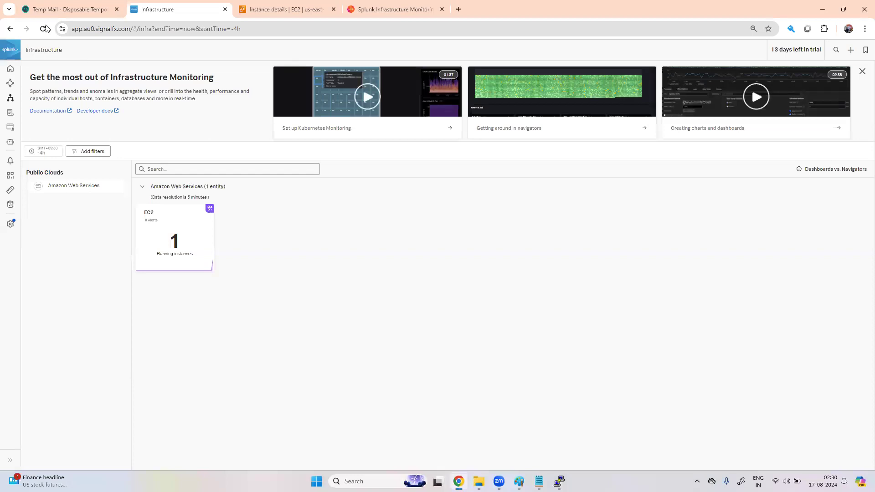
pyautogui.click(44, 29)
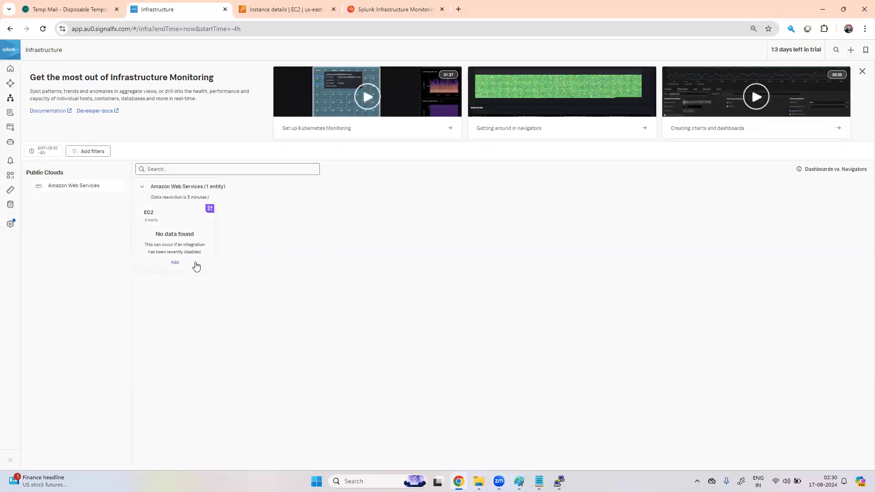
pyautogui.click(185, 236)
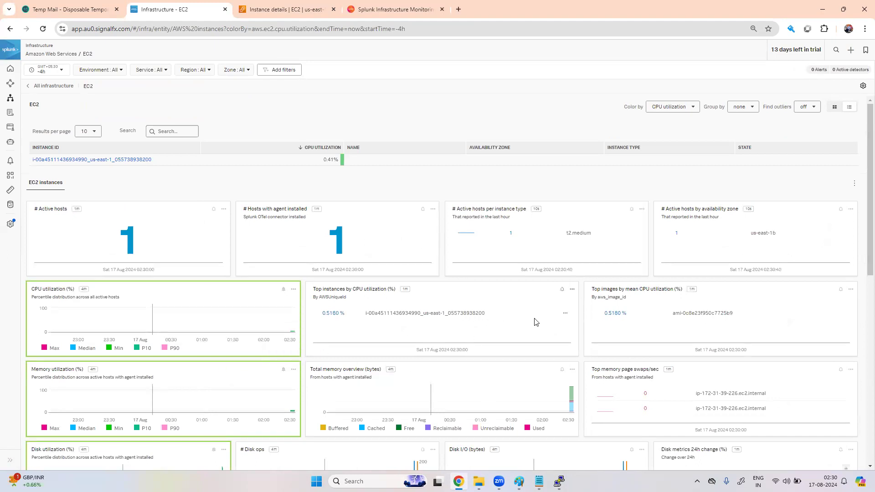
# Step: Glance at the outlier options, then set the time range to Last 15 minutes
pyautogui.click(808, 107)
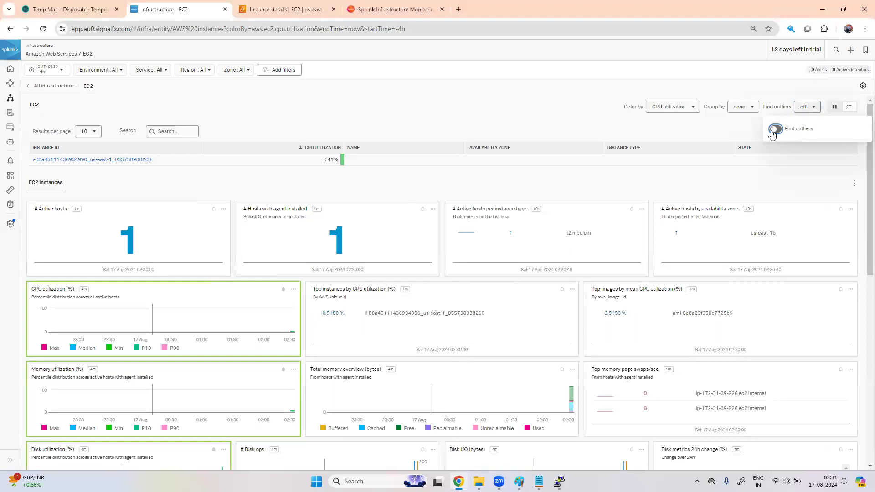
pyautogui.click(430, 111)
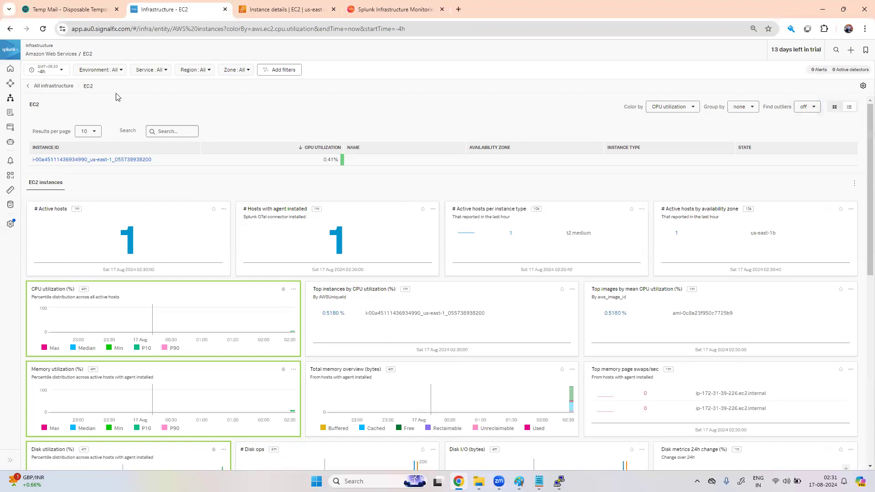
pyautogui.click(59, 73)
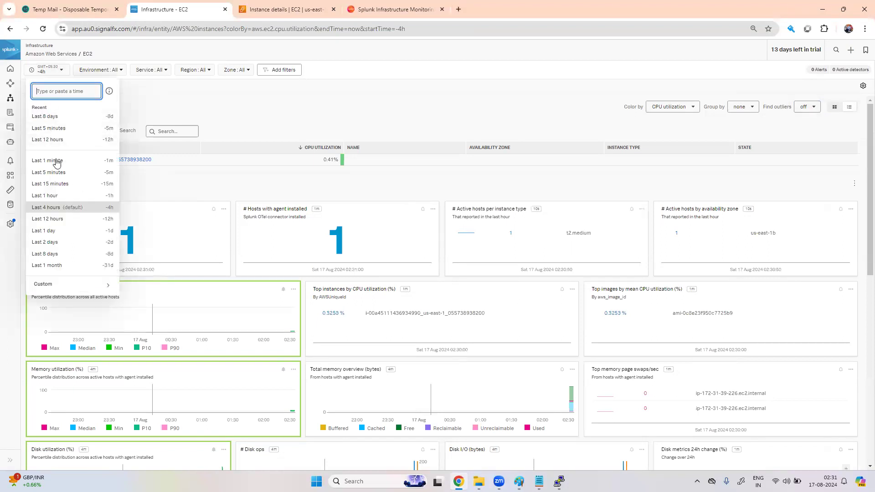
pyautogui.click(62, 183)
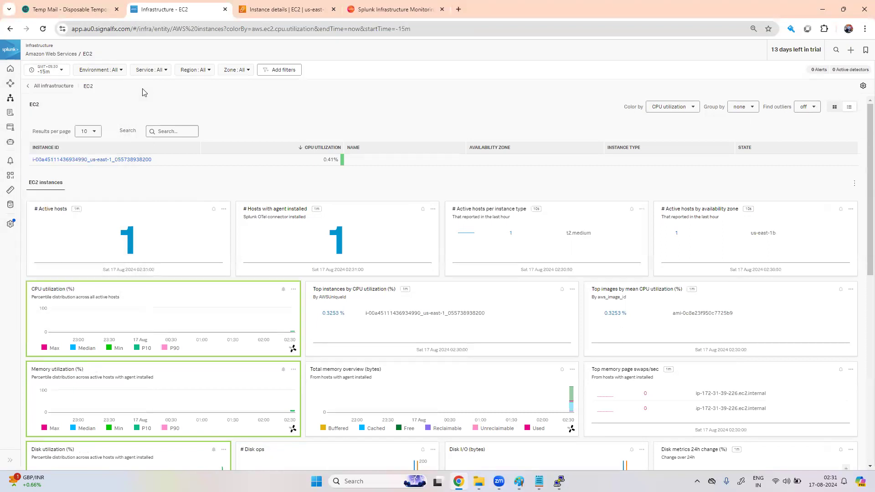
# Step: Check the Environment, Service, Region and Zone filters, scan the charts, and return to Infrastructure
pyautogui.click(117, 70)
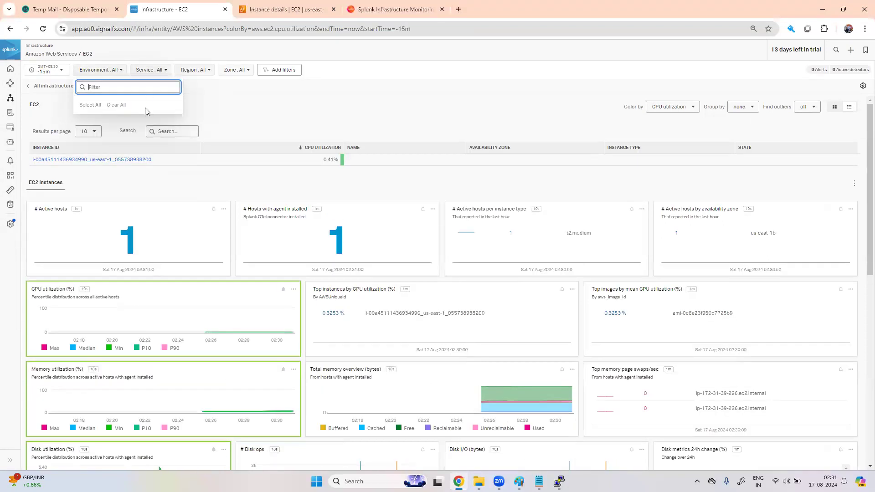
pyautogui.click(226, 107)
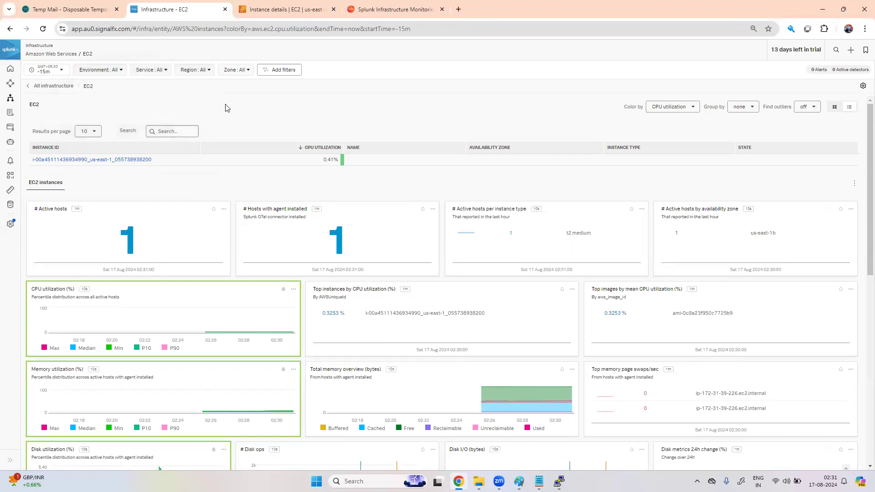
pyautogui.click(114, 71)
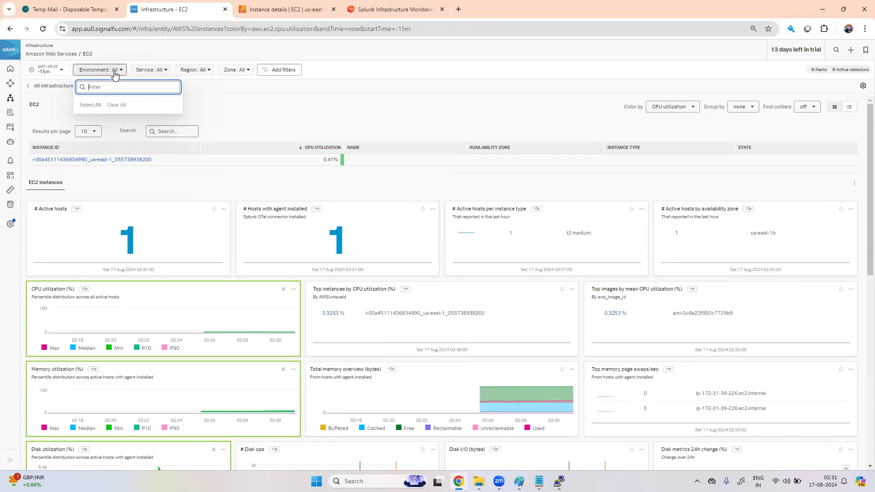
pyautogui.click(152, 73)
pyautogui.click(195, 71)
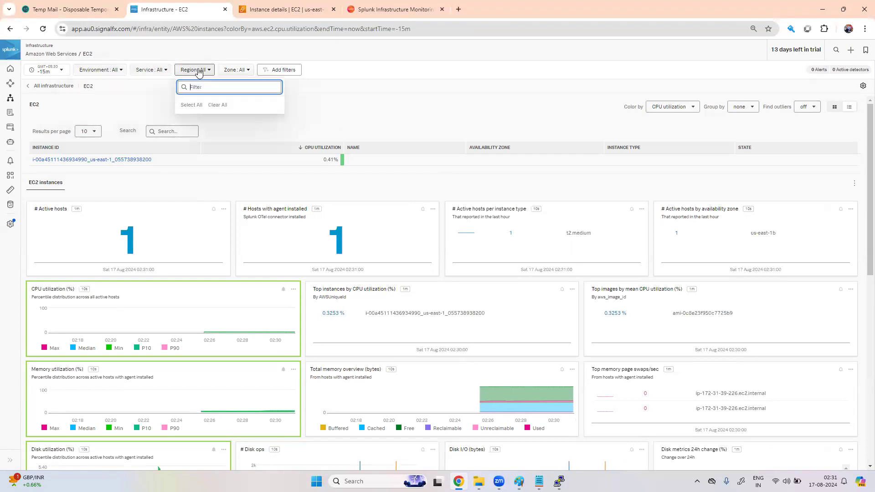
pyautogui.click(237, 71)
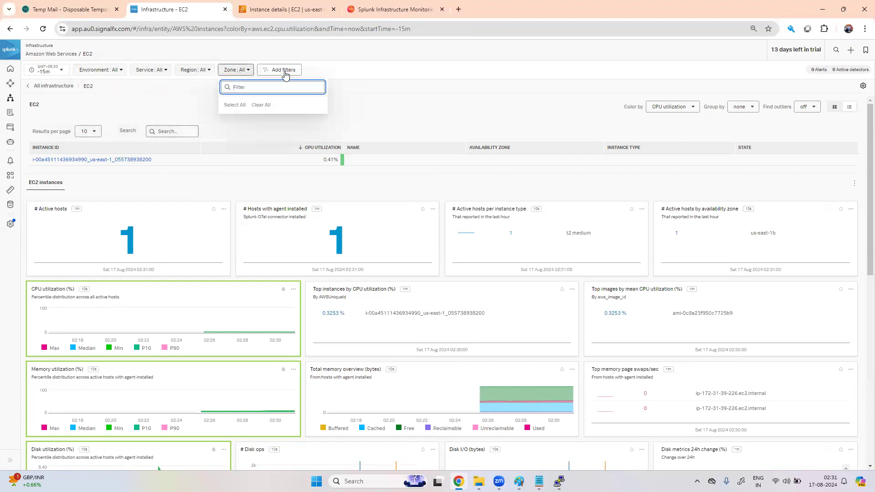
pyautogui.click(366, 94)
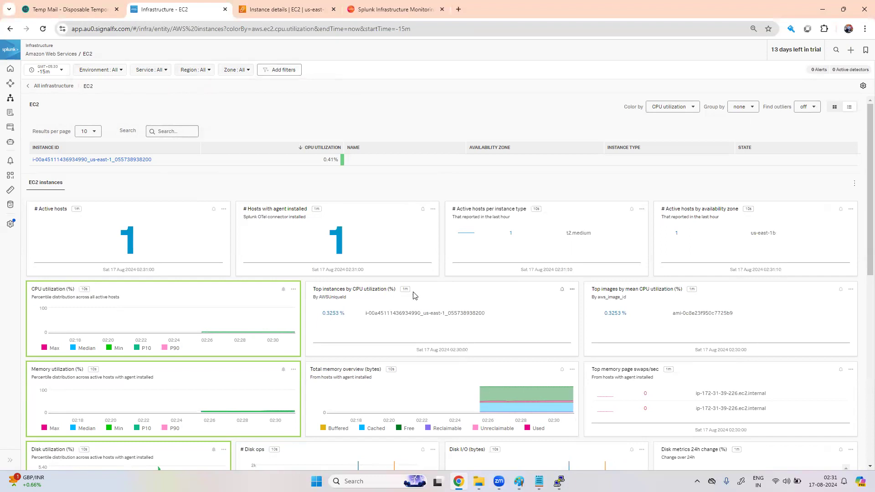
pyautogui.scroll(-3, 413, 294)
pyautogui.scroll(-5, 413, 295)
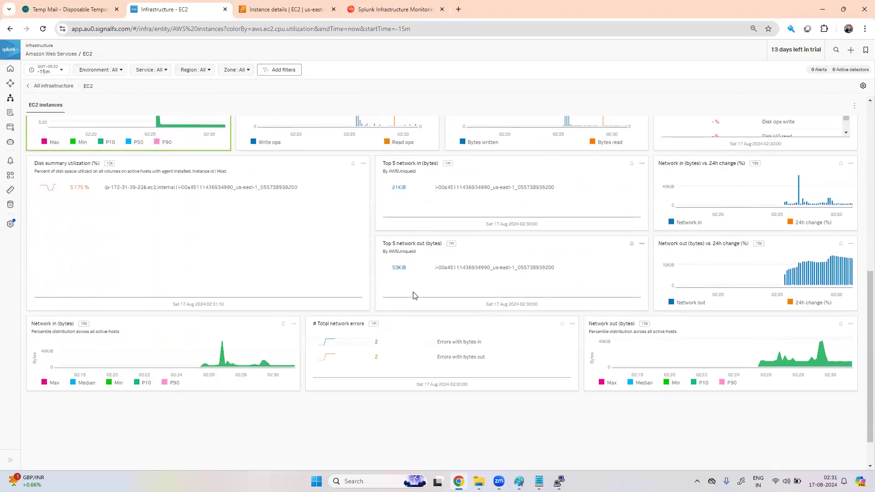
pyautogui.scroll(10, 413, 296)
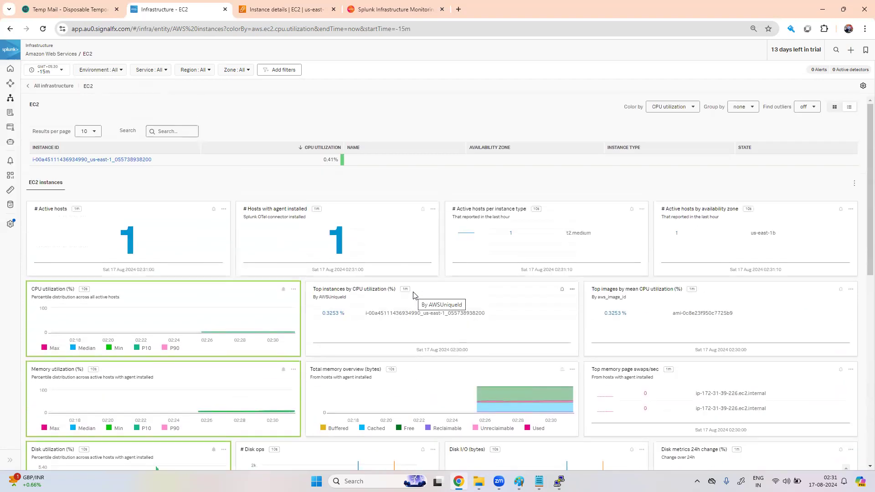
pyautogui.click(11, 100)
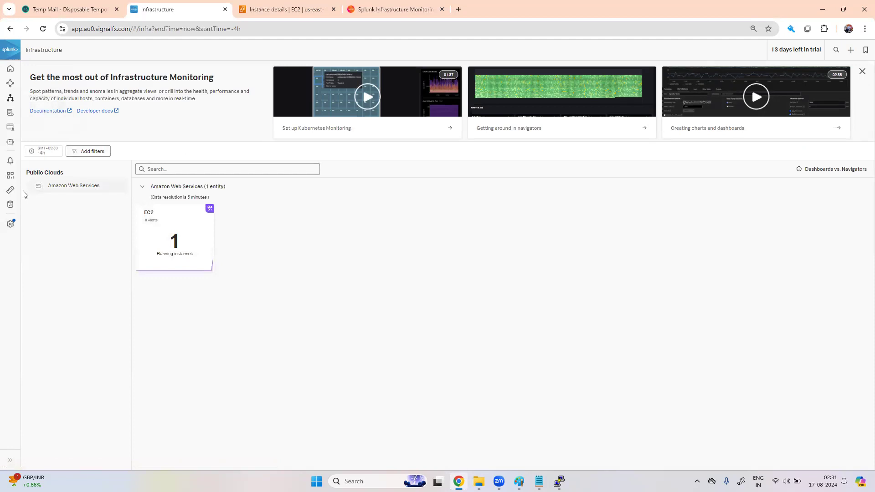
# Step: Start a new Splunk OpenTelemetry Collector integration from Data Management
pyautogui.click(11, 204)
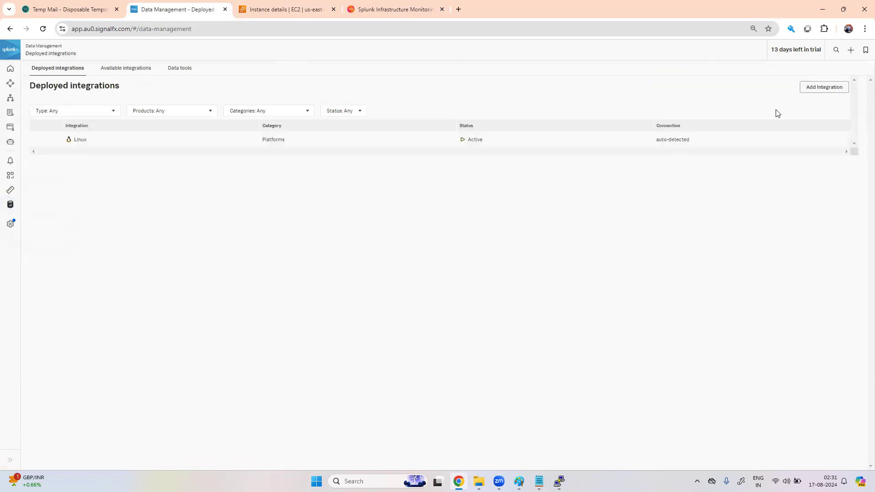
pyautogui.click(820, 89)
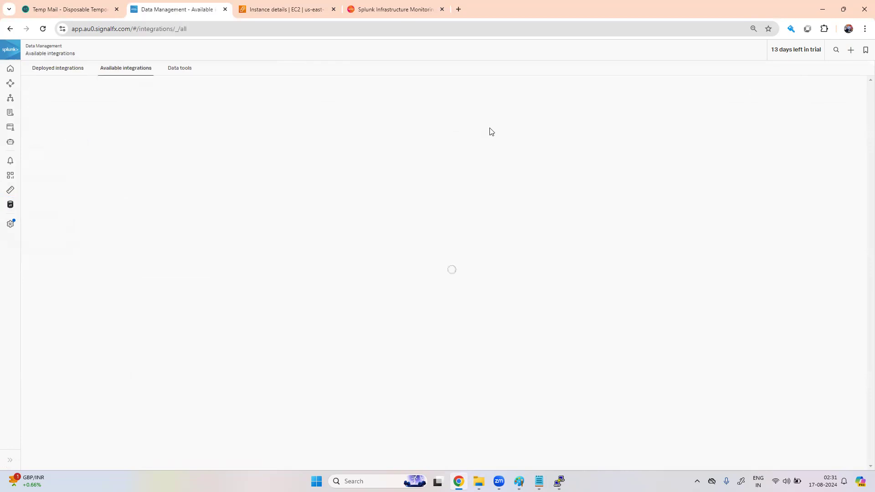
pyautogui.click(135, 201)
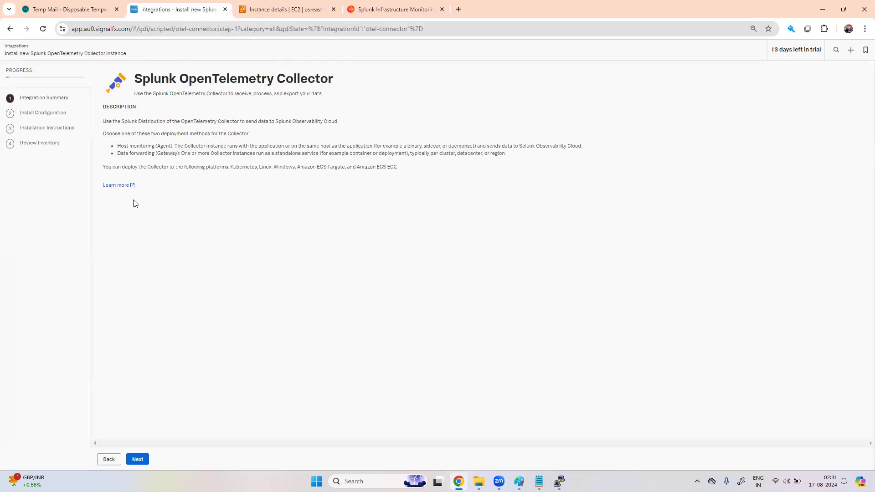
pyautogui.click(138, 460)
# Step: Set platform Windows and environment 'dev', copy the PowerShell install command, then search Windows for 'power'
pyautogui.click(248, 136)
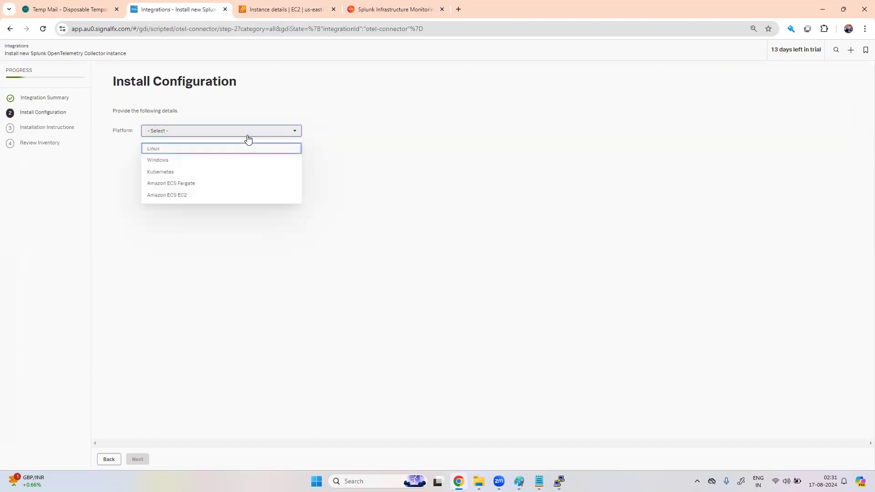
pyautogui.click(215, 161)
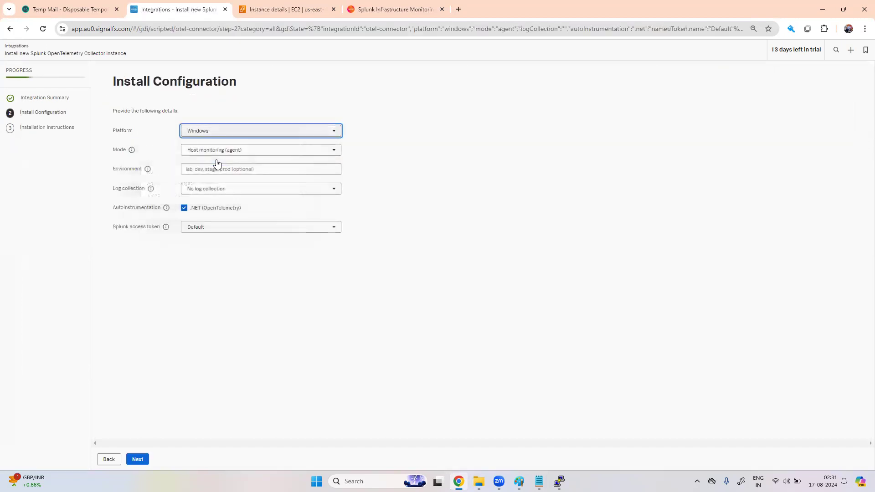
pyautogui.click(228, 167)
pyautogui.write('dev')
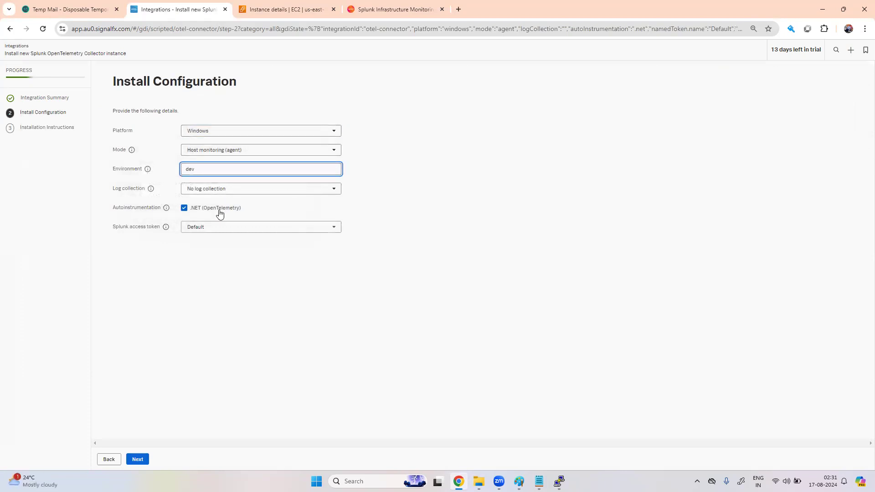
pyautogui.click(138, 460)
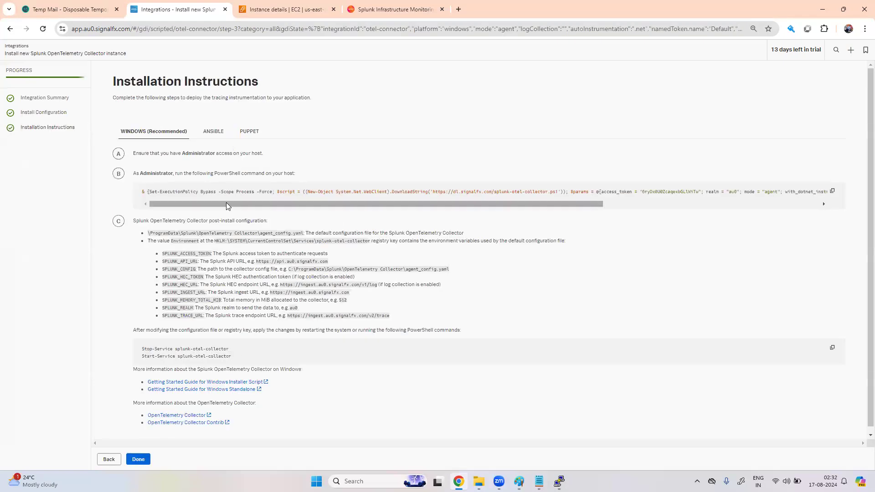
pyautogui.click(833, 191)
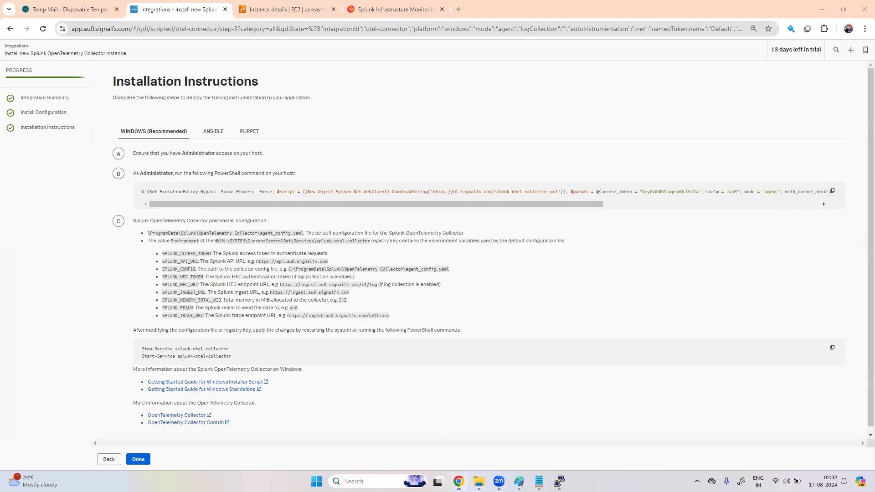
pyautogui.click(346, 481)
pyautogui.write('power')
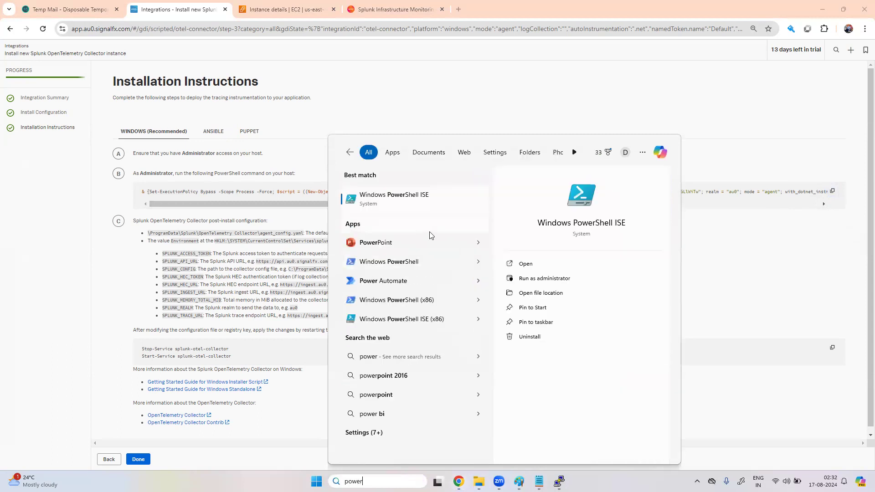
# Step: Launch PowerShell ISE as administrator, paste the Splunk collector install command, and run it
pyautogui.rightClick(423, 204)
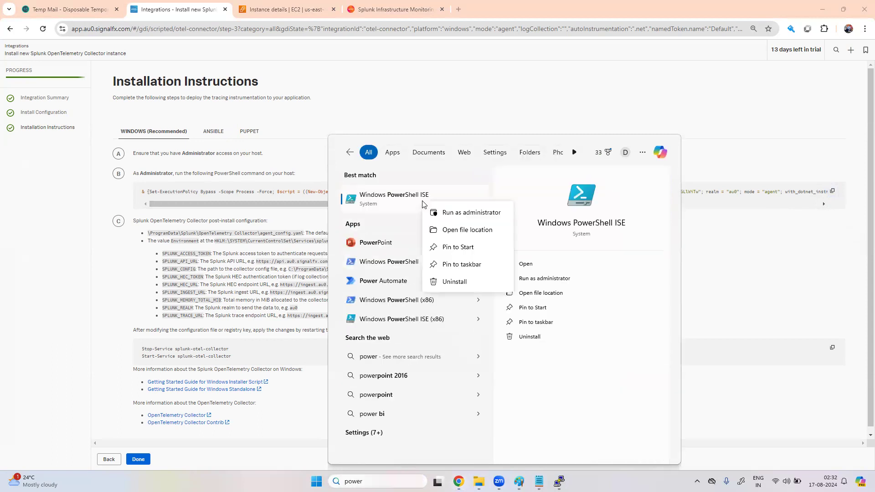
pyautogui.click(449, 213)
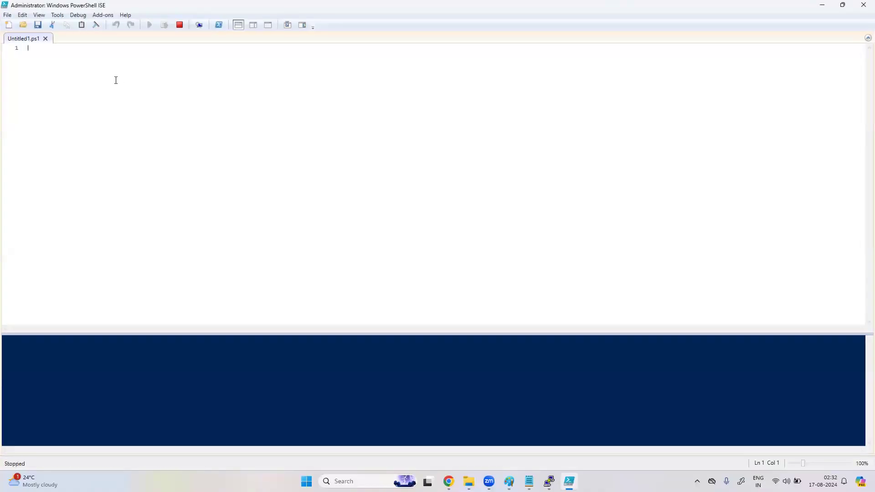
pyautogui.rightClick(116, 80)
pyautogui.click(73, 107)
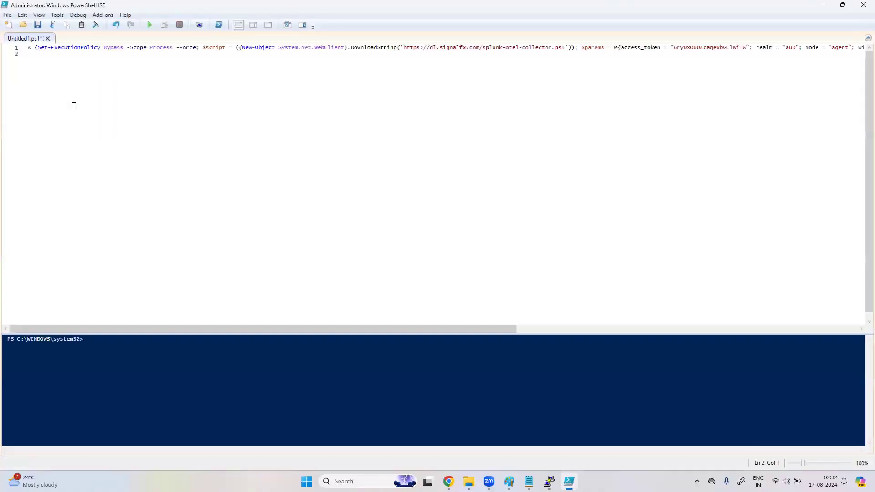
pyautogui.click(149, 25)
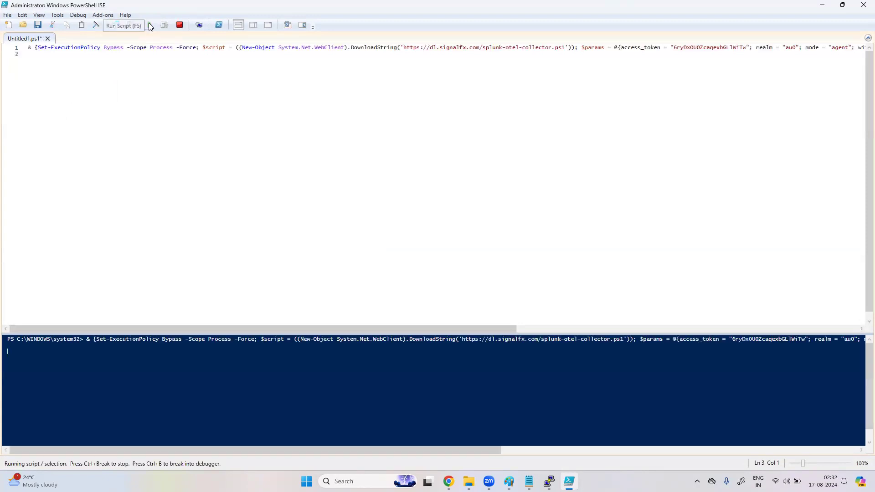
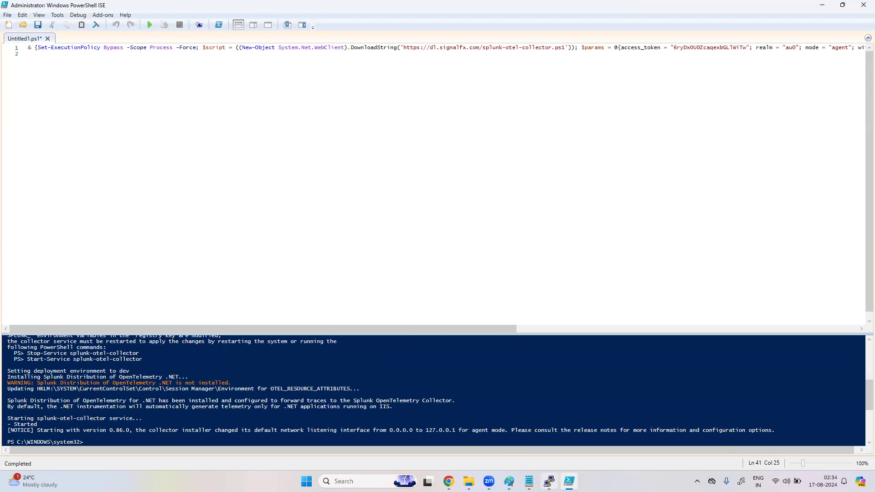
# Step: Paste the copied splunk-otel-collector Stop-Service and Start-Service commands from the Splunk page into the ISE console
pyautogui.moveTo(449, 482)
pyautogui.click(449, 433)
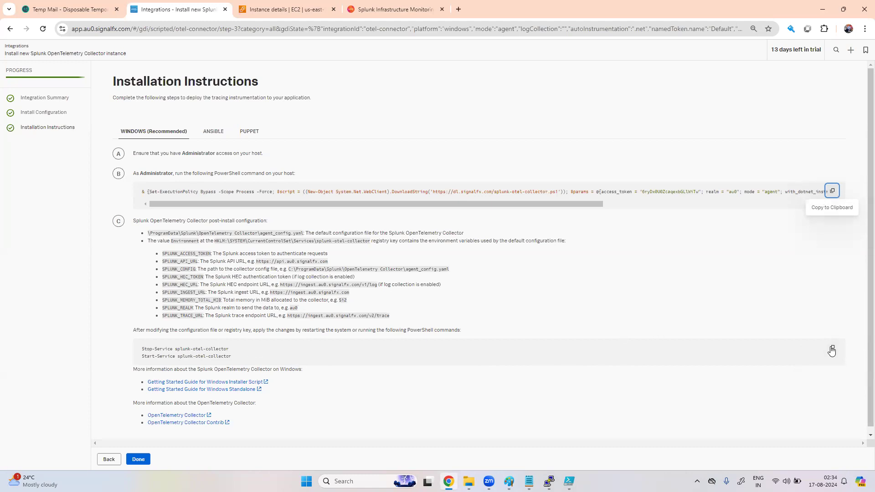
pyautogui.click(569, 482)
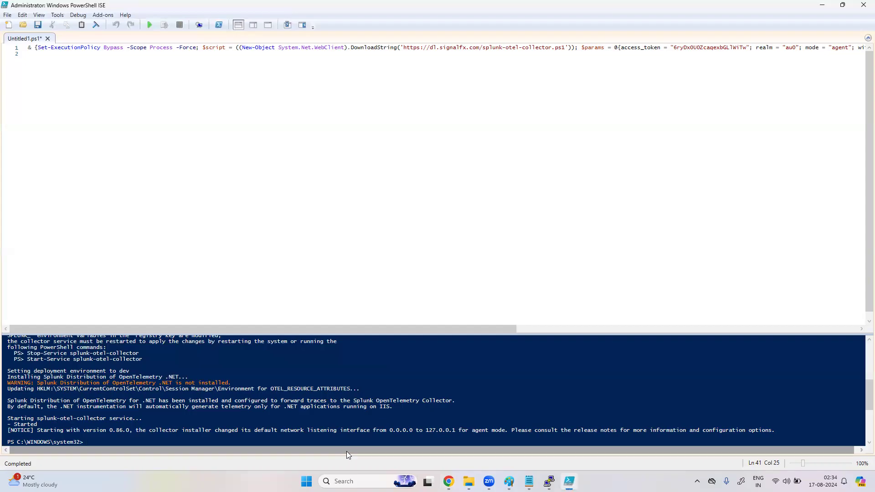
pyautogui.rightClick(348, 439)
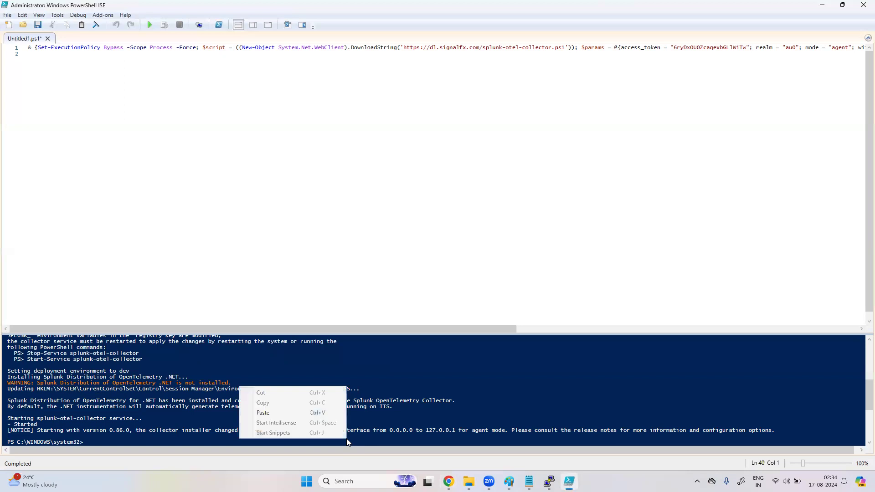
pyautogui.click(288, 414)
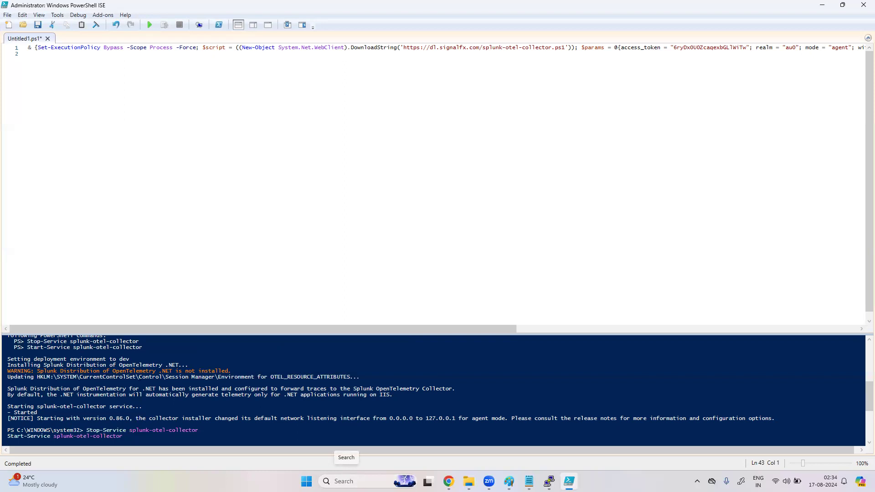
# Step: Launch Services as administrator from a Windows search for 'services'
pyautogui.click(345, 481)
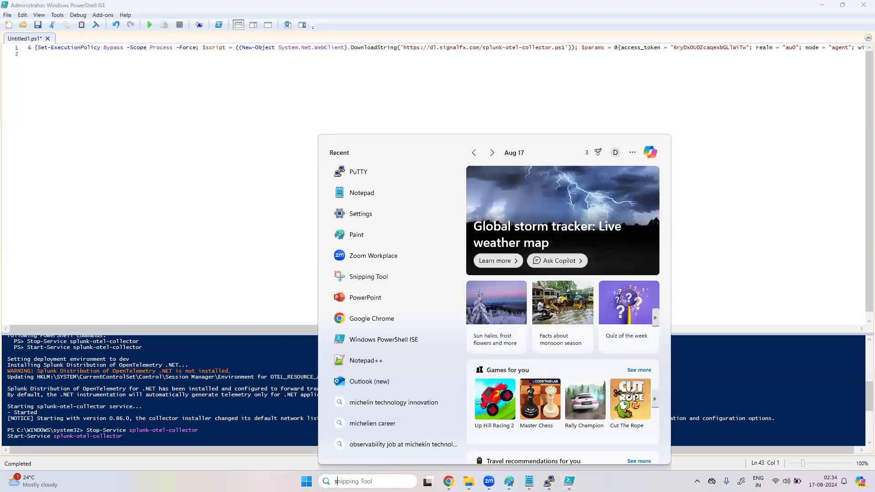
pyautogui.write('services')
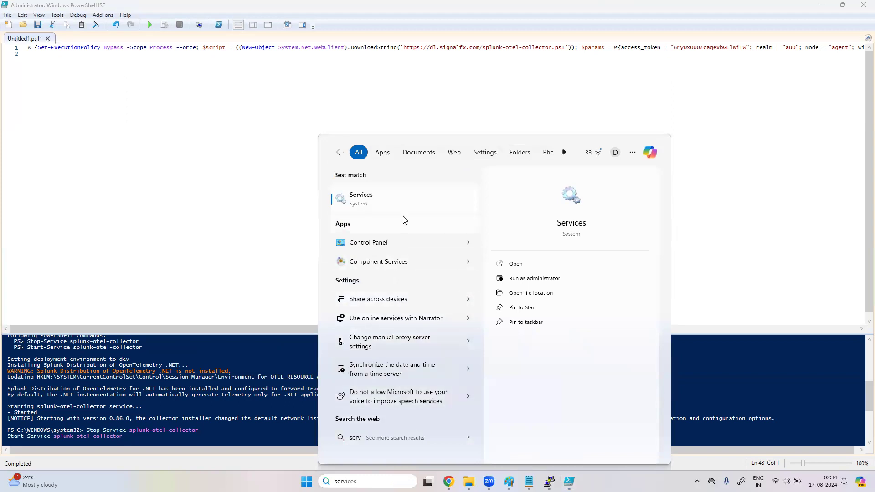
pyautogui.rightClick(399, 197)
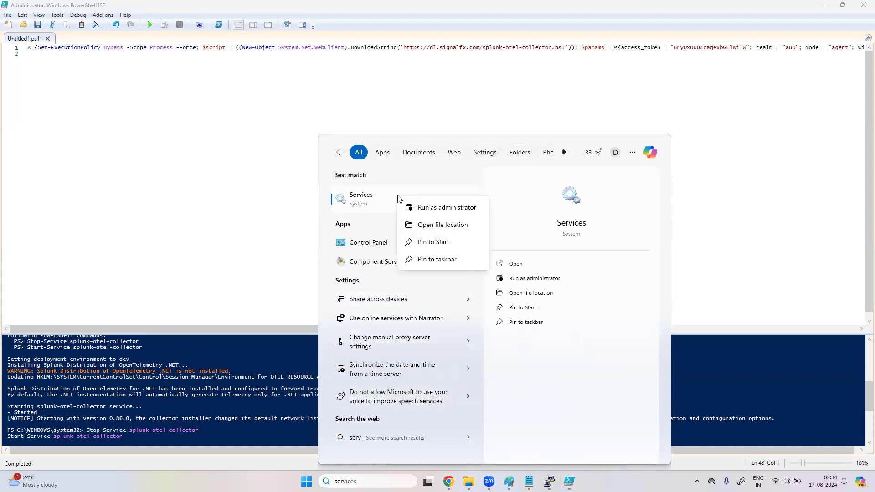
pyautogui.click(422, 209)
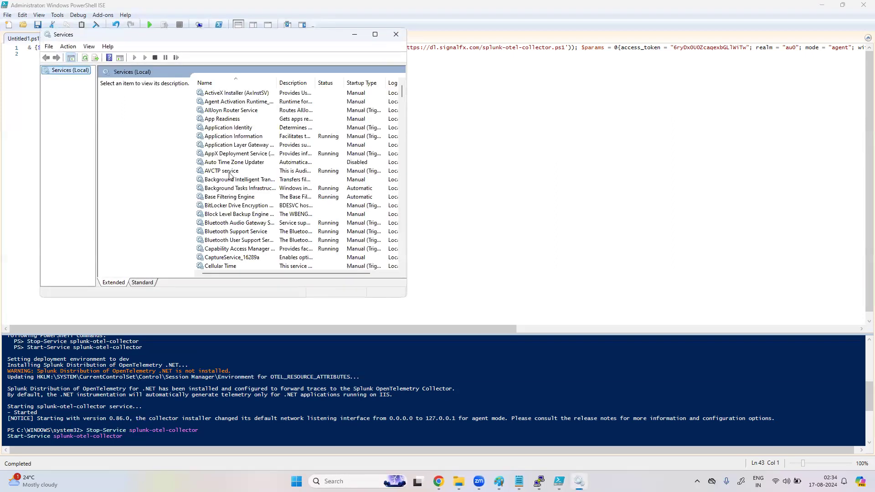
# Step: Find Splunk OpenTelemetry Collector and confirm it is Running with Automatic startup
pyautogui.click(230, 173)
pyautogui.press('x')
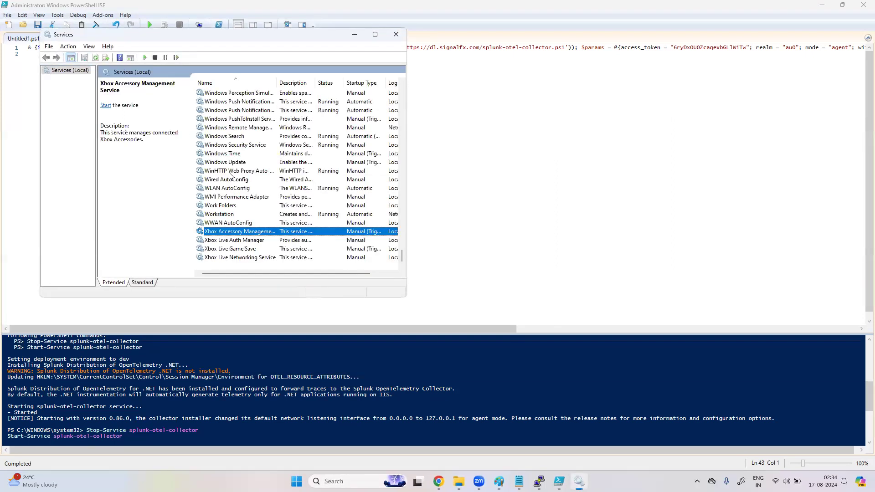
pyautogui.click(235, 181)
pyautogui.press('s')
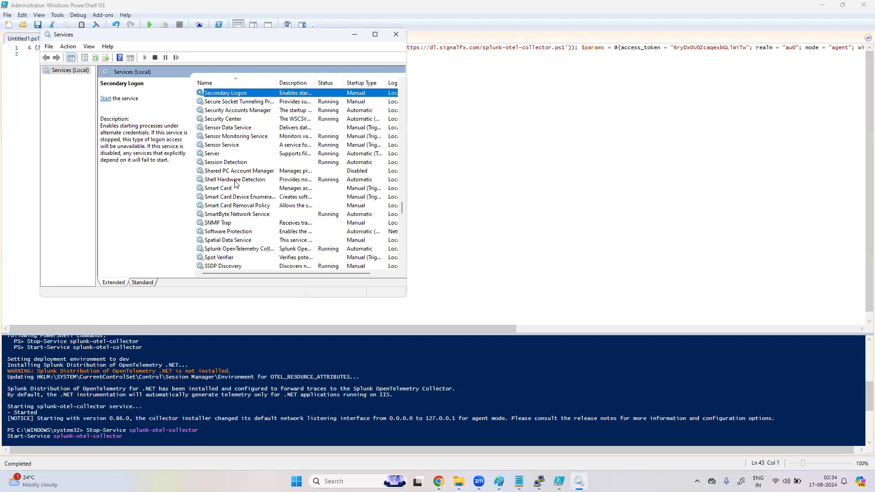
pyautogui.click(244, 250)
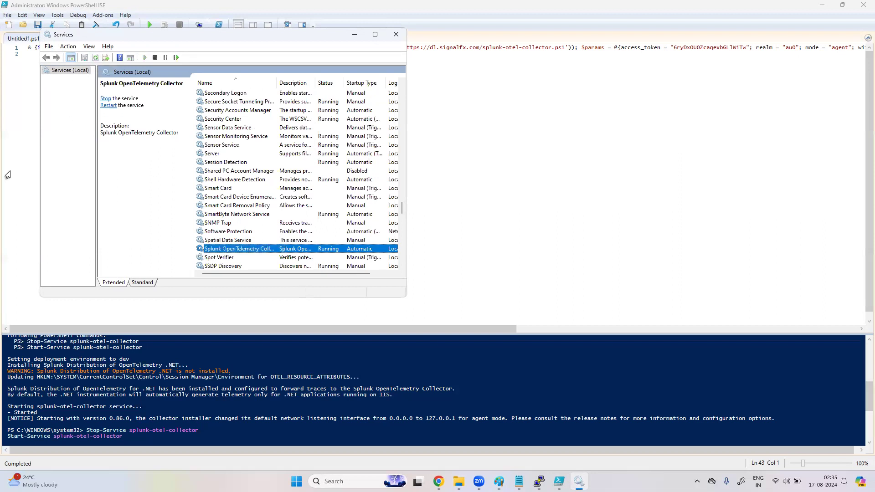
pyautogui.click(7, 174)
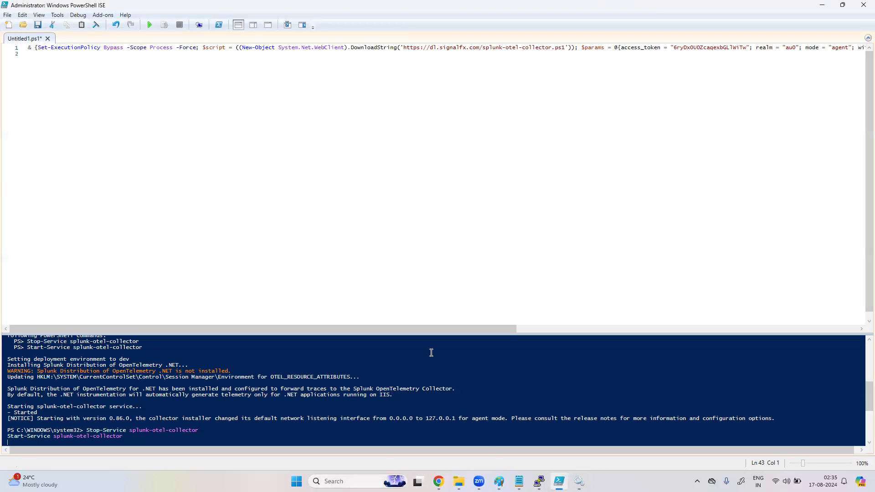
# Step: Launch Registry Editor via regedit and expand SYSTEM\CurrentControlSet\Services
pyautogui.press('super+r')
pyautogui.write('reg')
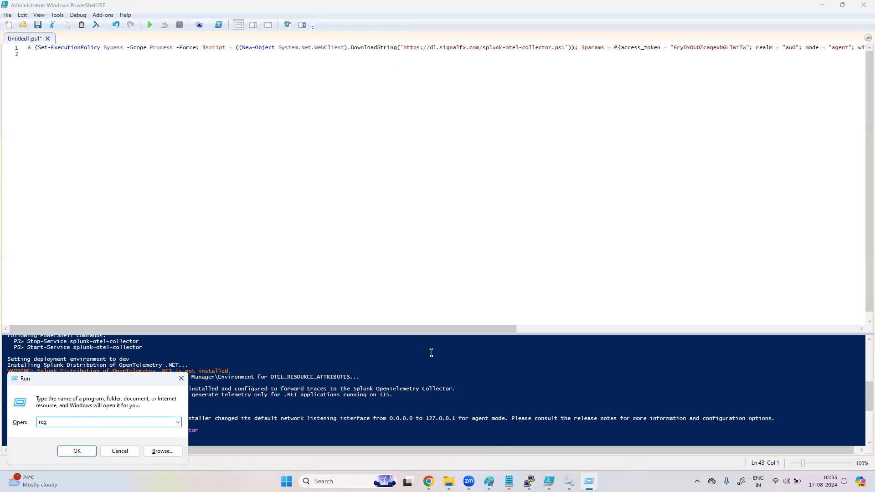
pyautogui.write('edit')
pyautogui.press('Return')
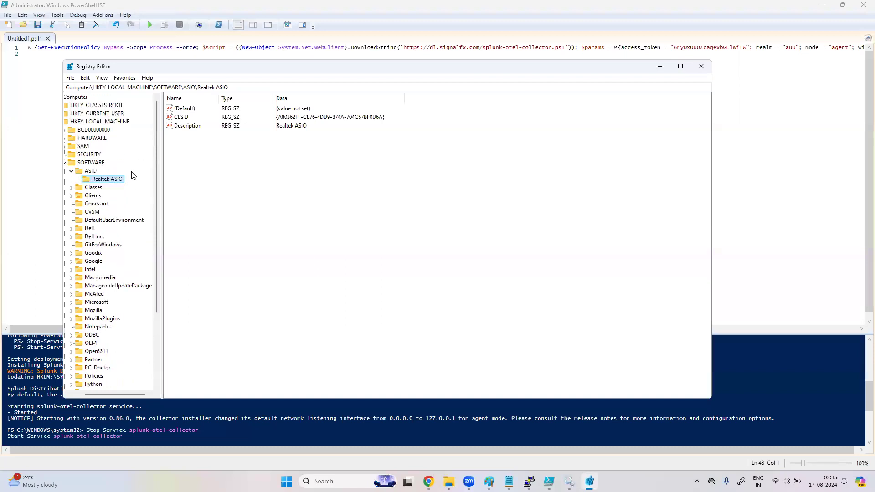
pyautogui.hscroll(-2, 101, 308)
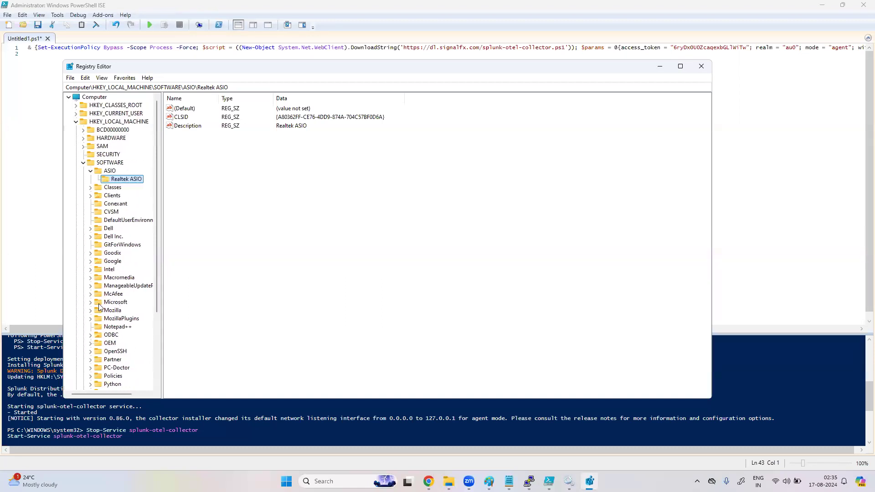
pyautogui.click(83, 164)
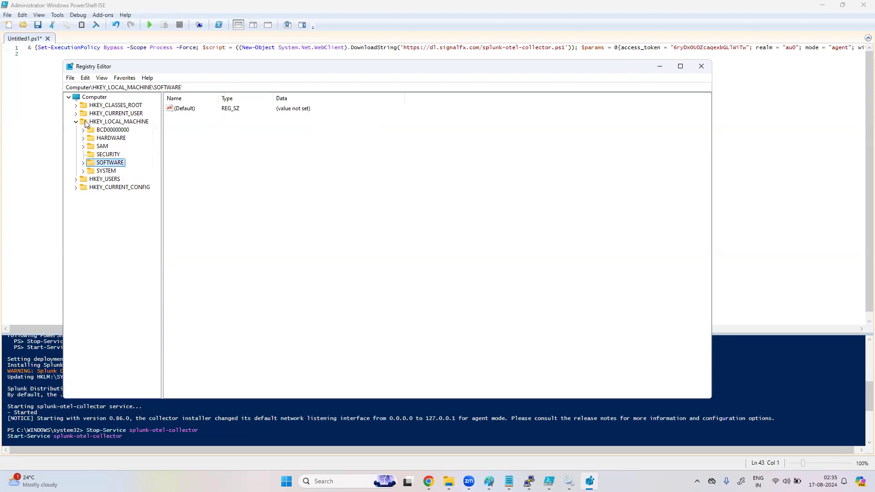
pyautogui.click(83, 172)
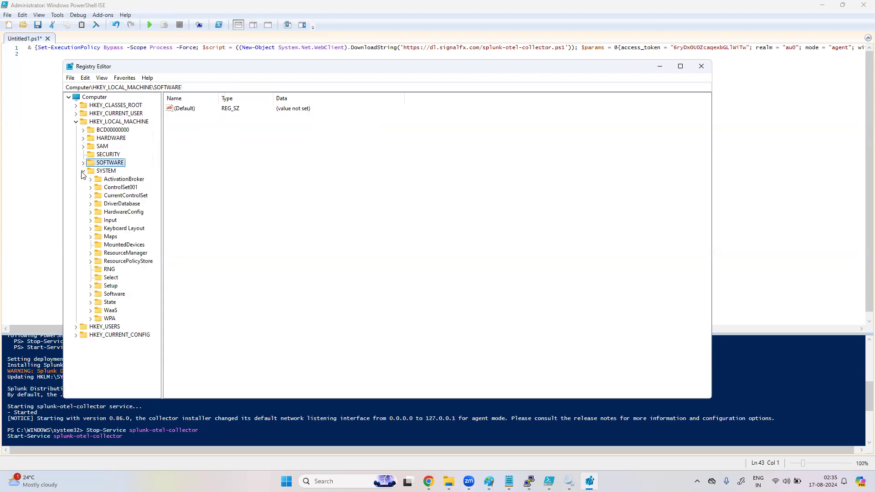
pyautogui.click(89, 196)
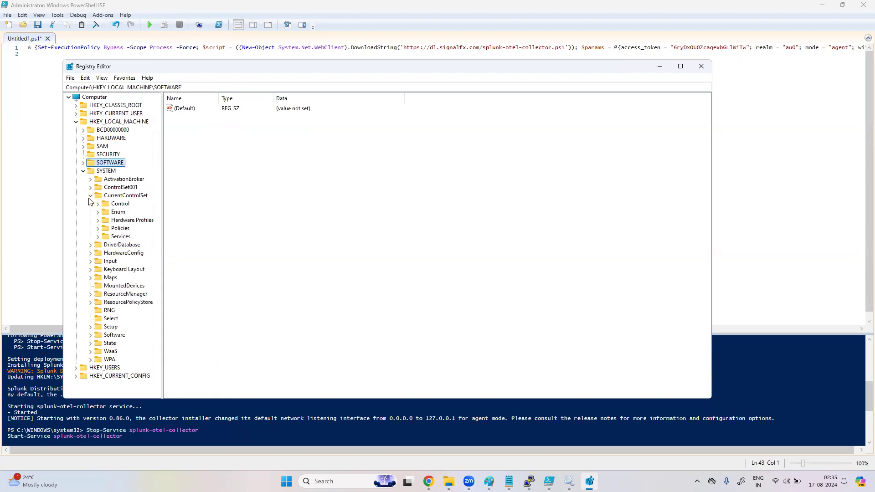
pyautogui.click(98, 237)
# Step: Scroll the service keys down to splunk-otel-collector, widen the tree, and open that key
pyautogui.scroll(-18, 133, 321)
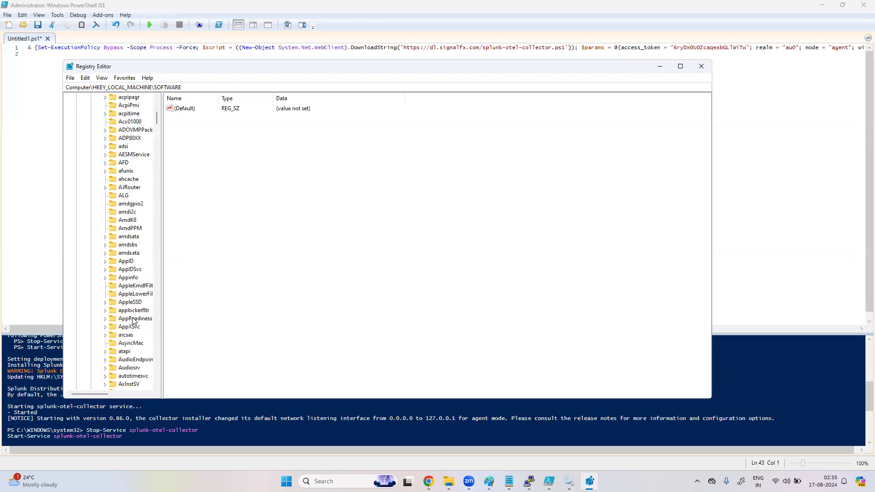
pyautogui.scroll(-10, 133, 321)
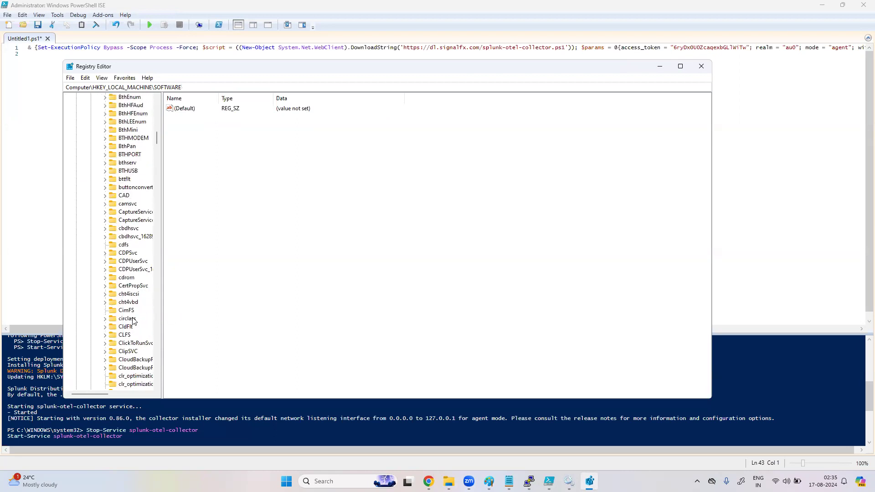
pyautogui.scroll(-15, 133, 320)
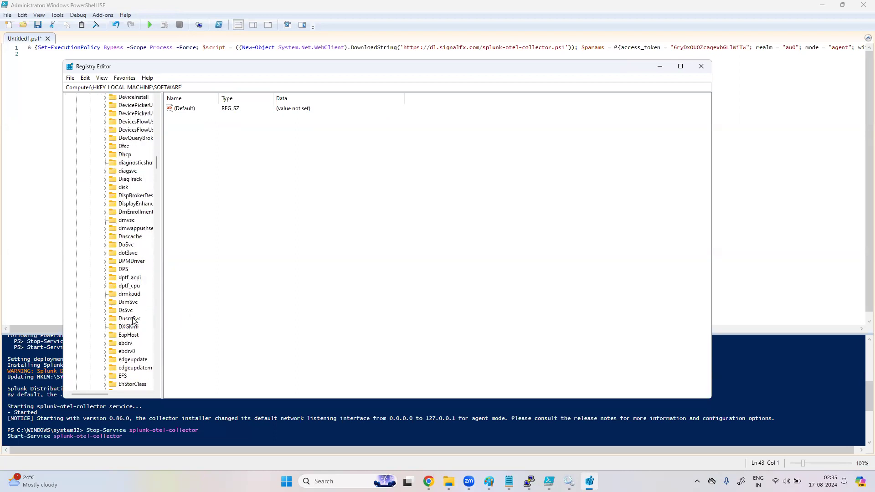
pyautogui.scroll(-18, 133, 320)
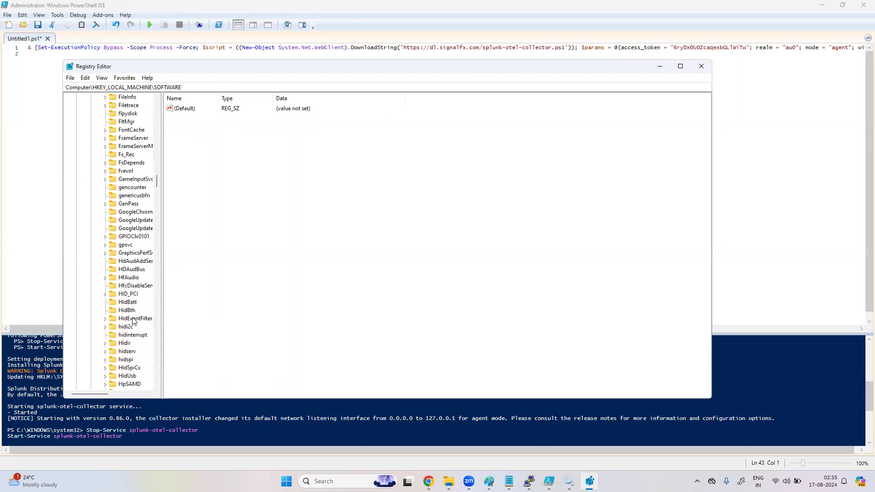
pyautogui.scroll(-13, 133, 321)
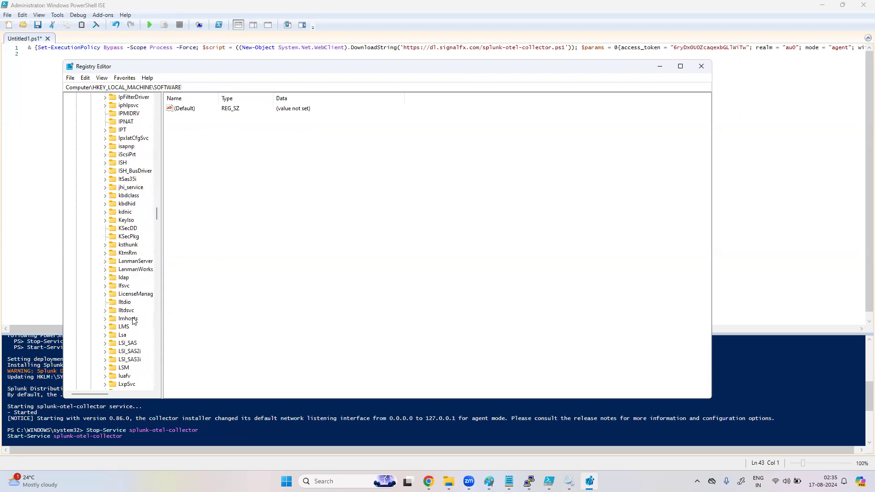
pyautogui.click(133, 320)
pyautogui.press('s')
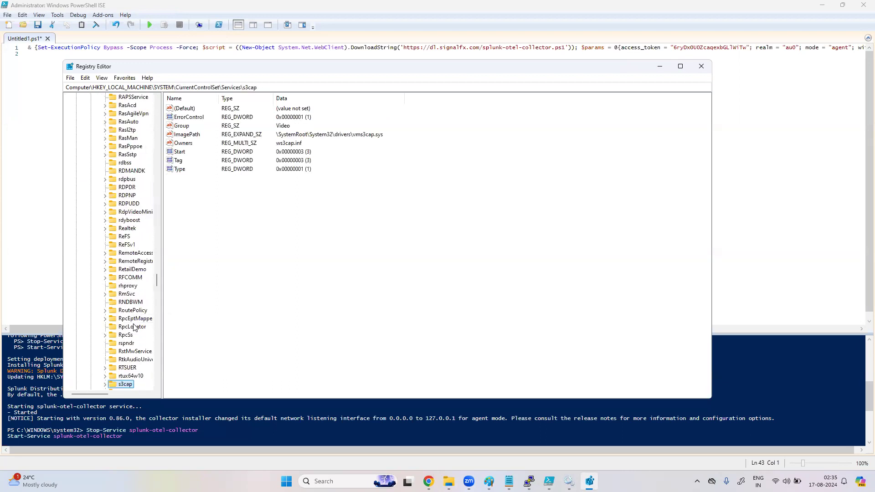
pyautogui.scroll(-3, 141, 353)
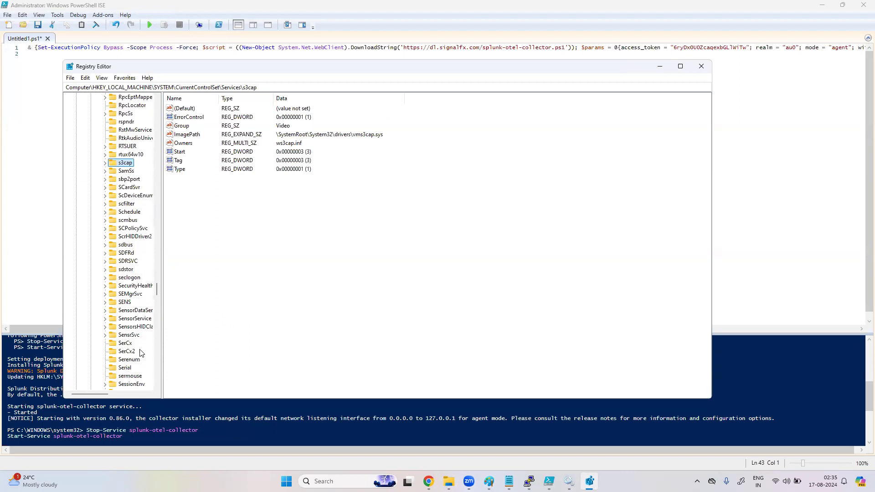
pyautogui.scroll(-4, 141, 352)
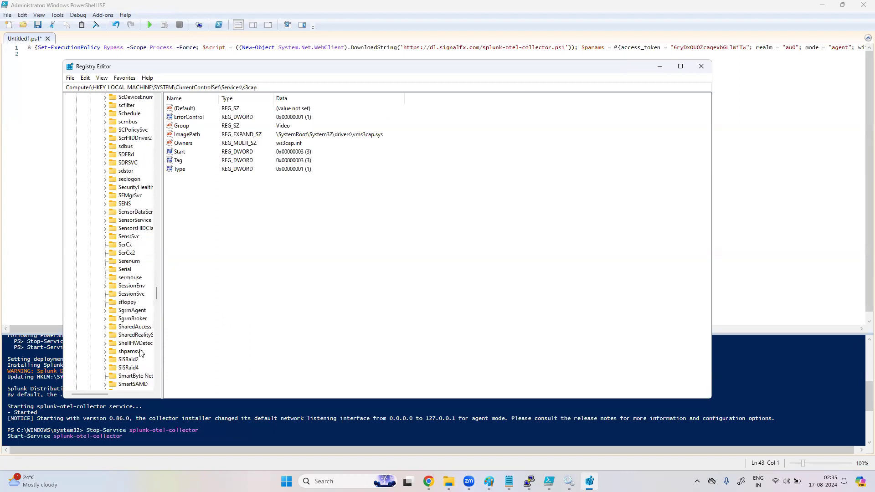
pyautogui.scroll(-8, 141, 352)
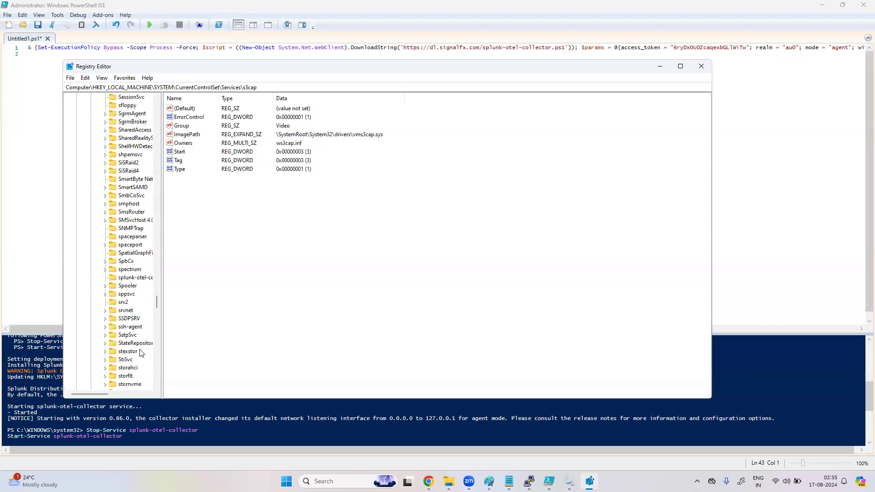
pyautogui.moveTo(163, 371); pyautogui.dragTo(234, 376)
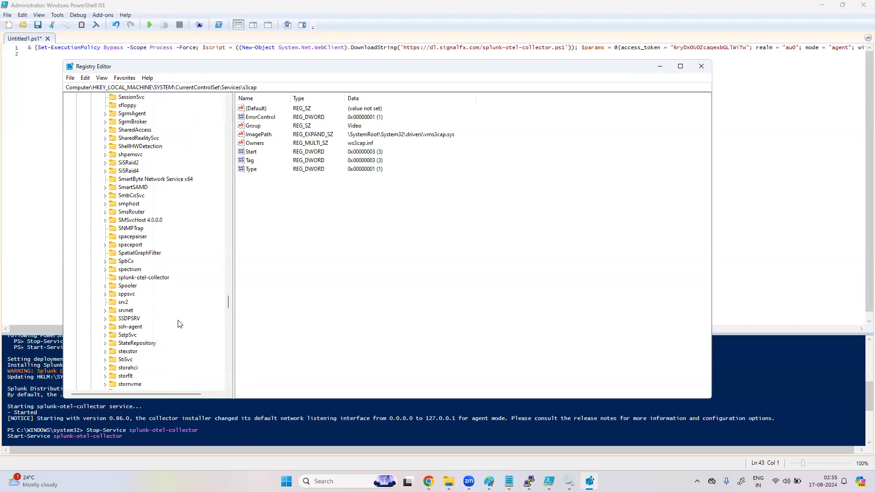
pyautogui.scroll(-10, 180, 324)
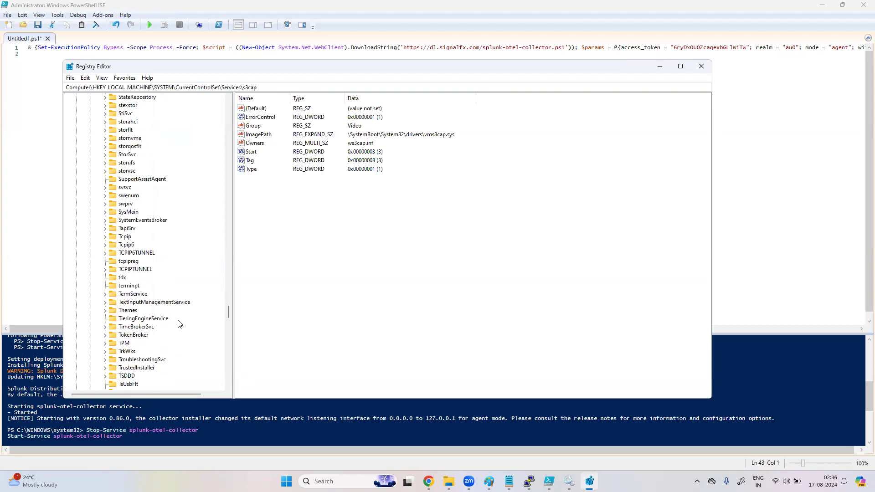
pyautogui.scroll(1, 158, 221)
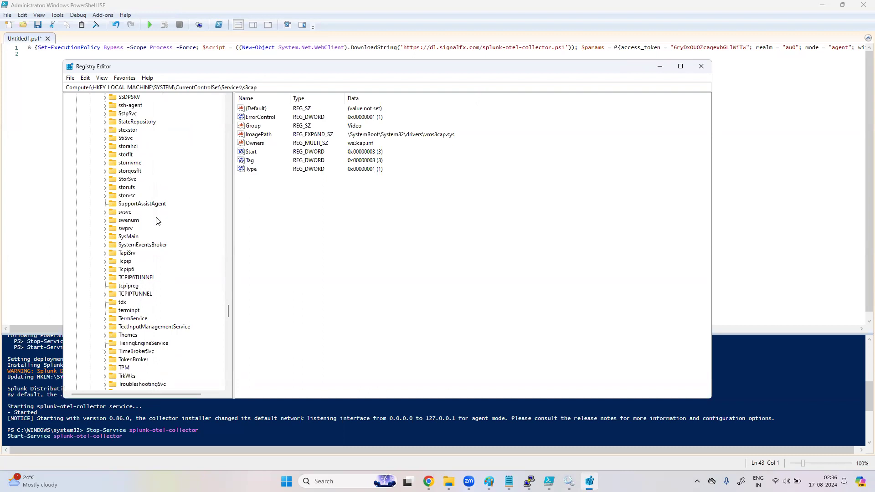
pyautogui.scroll(2, 158, 221)
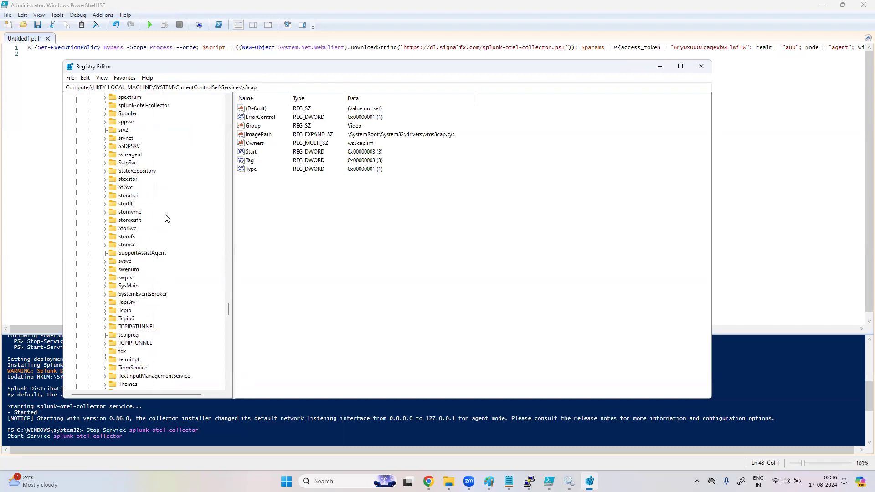
pyautogui.rightClick(175, 214)
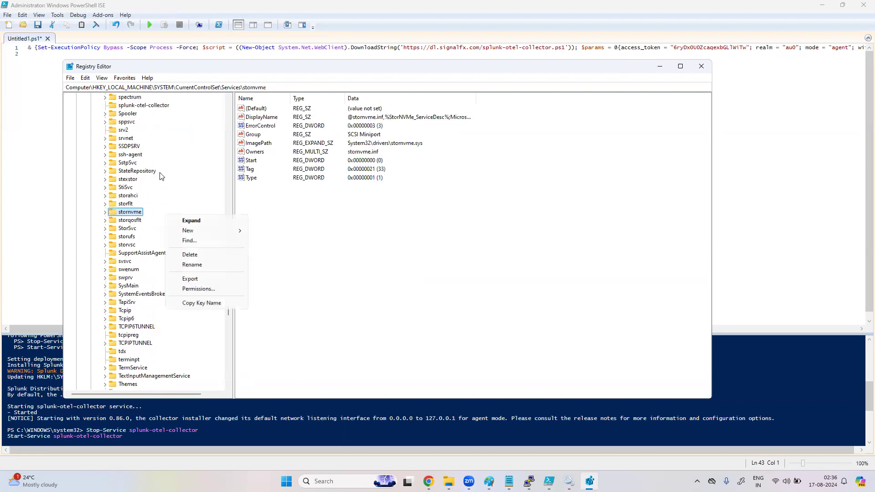
pyautogui.click(146, 108)
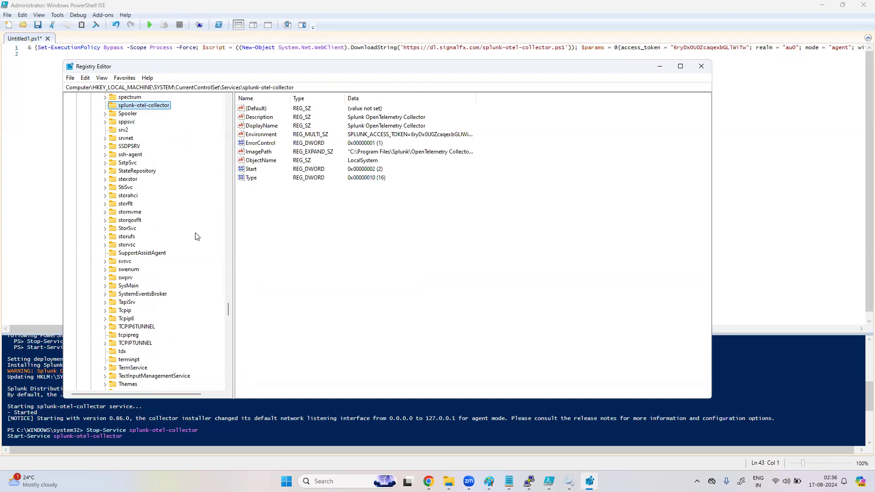
# Step: Review the splunk-otel-collector key's ImagePath and Environment values
pyautogui.scroll(8, 197, 236)
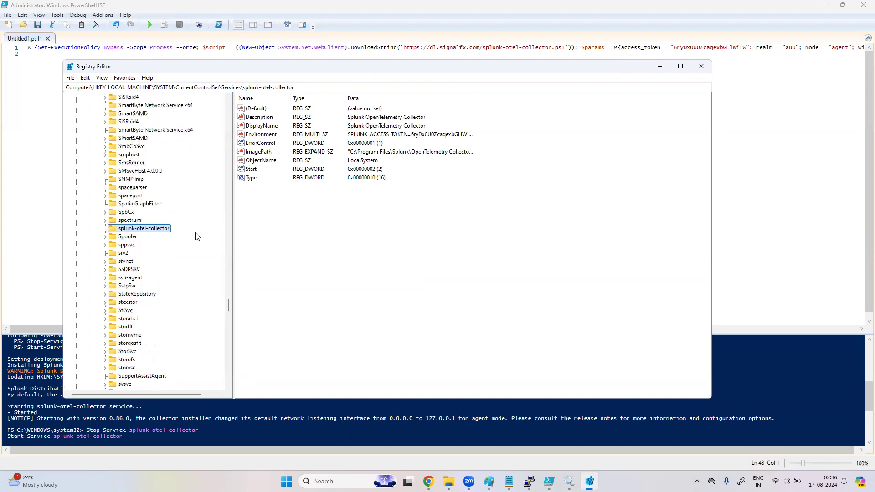
pyautogui.scroll(20, 197, 236)
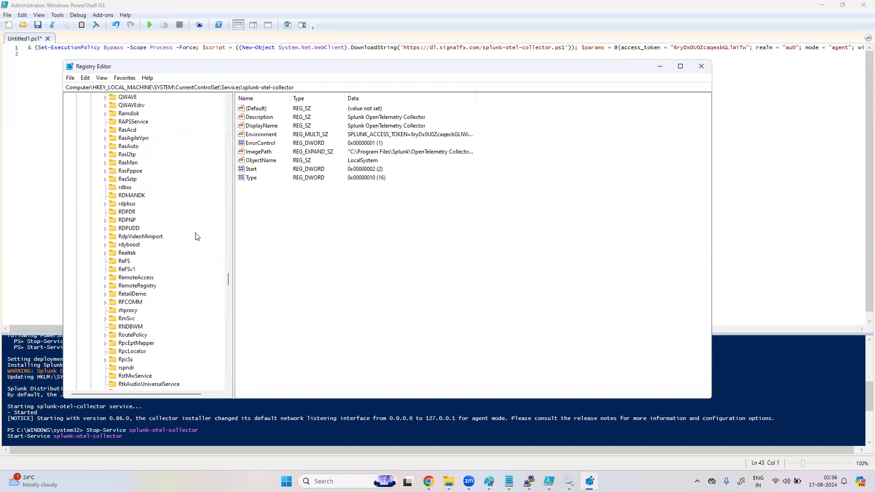
pyautogui.scroll(20, 197, 236)
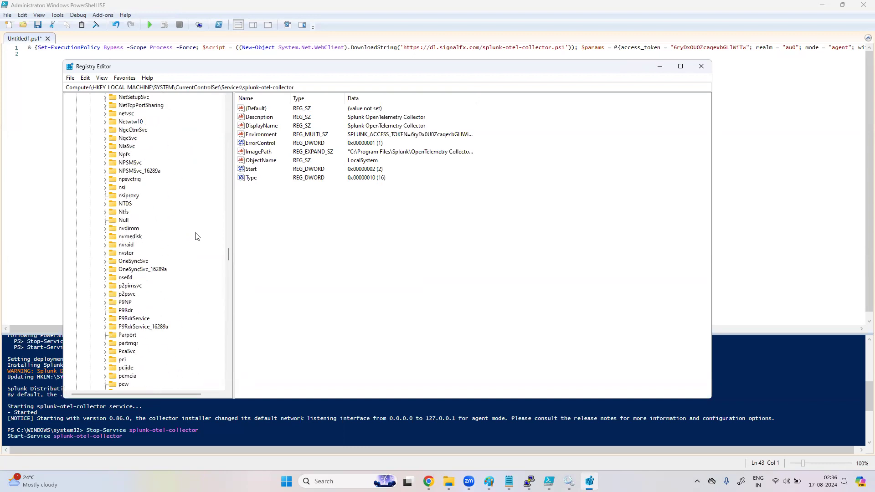
pyautogui.scroll(20, 197, 236)
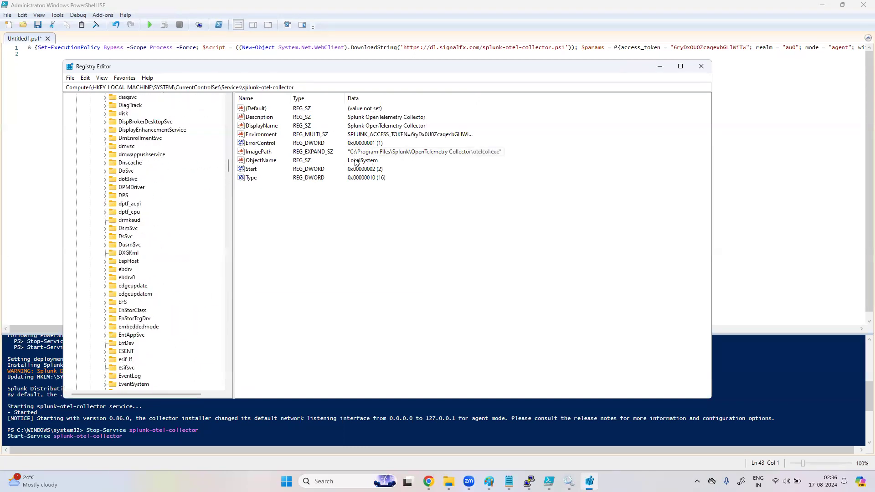
pyautogui.click(391, 155)
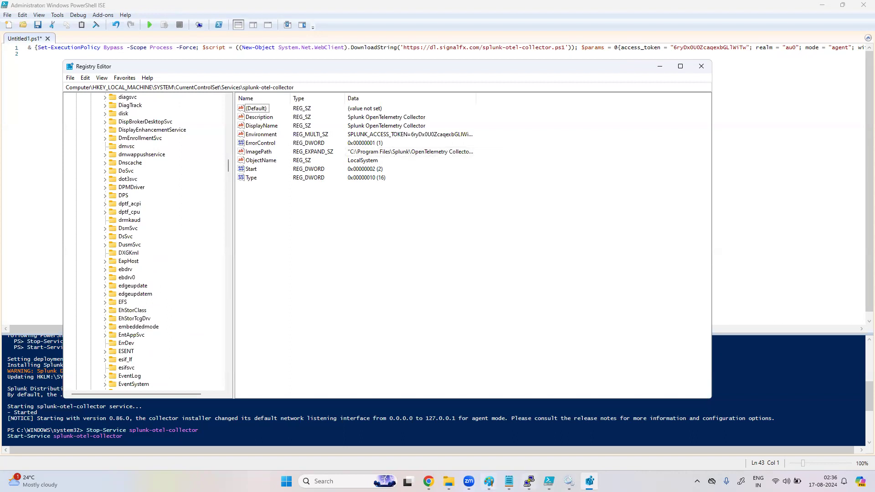
pyautogui.click(569, 481)
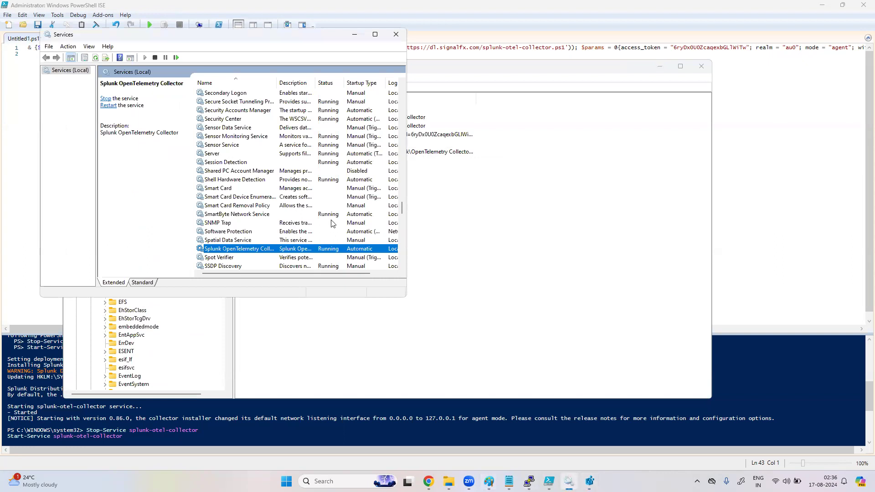
# Step: Open the Splunk OpenTelemetry Collector service Properties to confirm Running and Automatic startup
pyautogui.rightClick(342, 250)
pyautogui.click(367, 336)
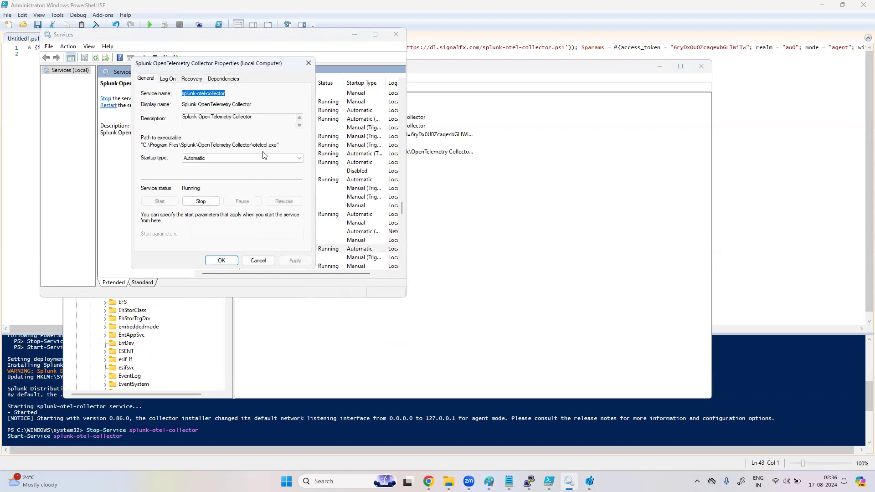
pyautogui.click(461, 217)
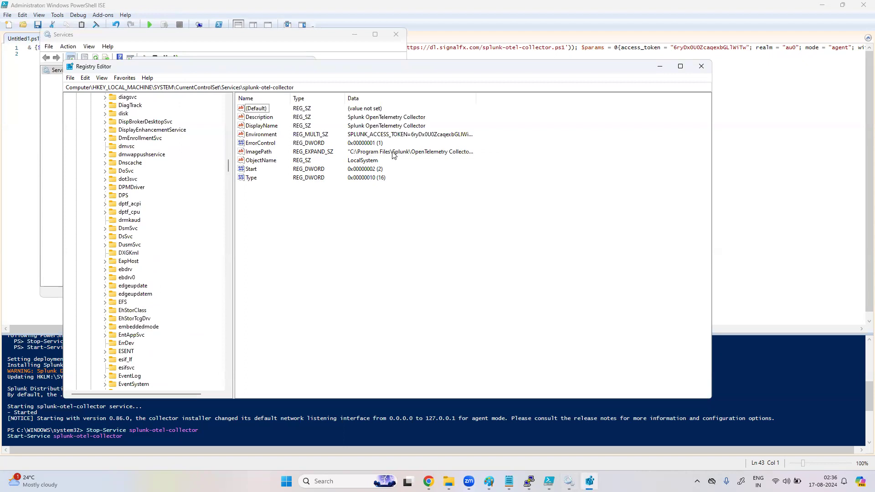
# Step: View the collector's full ImagePath value data in Registry Editor and close it unchanged
pyautogui.rightClick(266, 153)
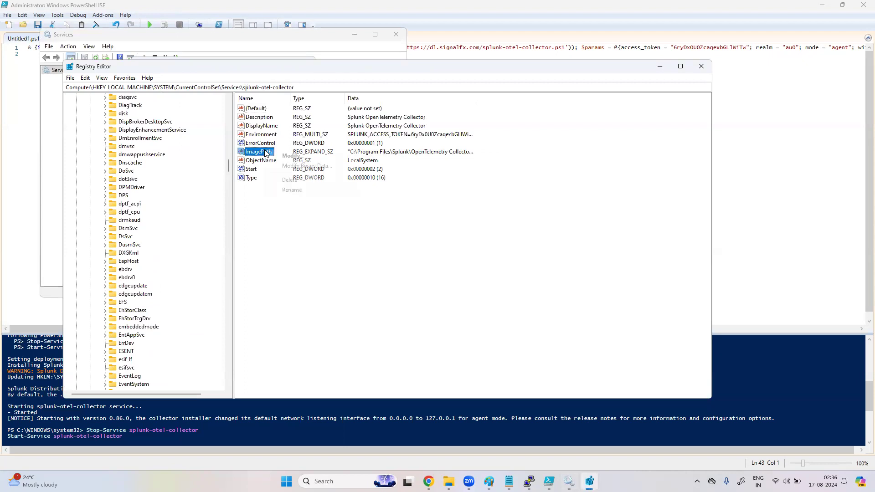
pyautogui.click(299, 157)
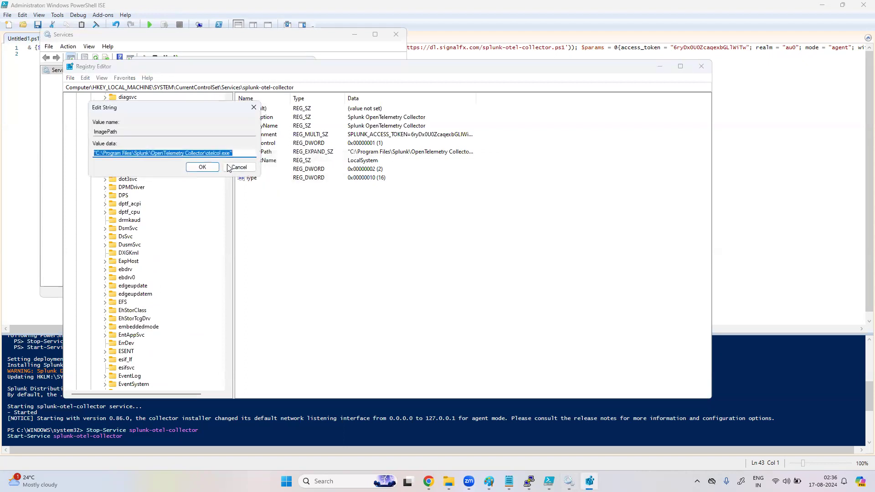
pyautogui.click(202, 168)
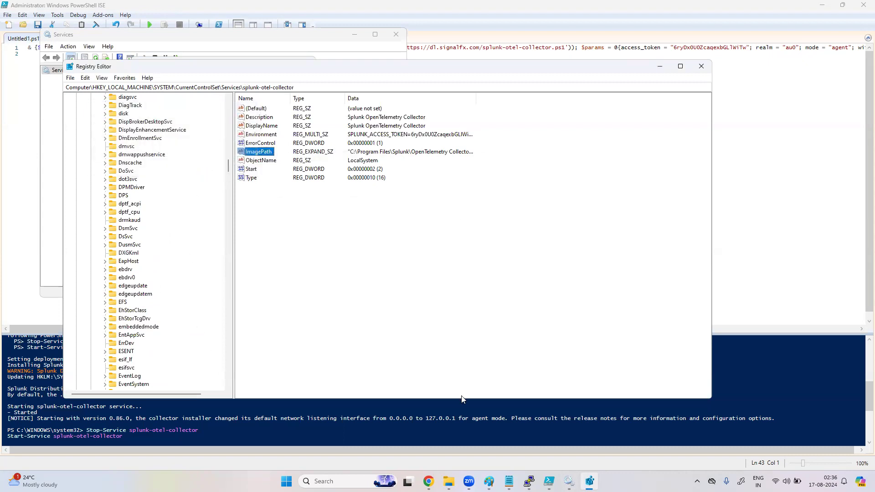
pyautogui.click(429, 481)
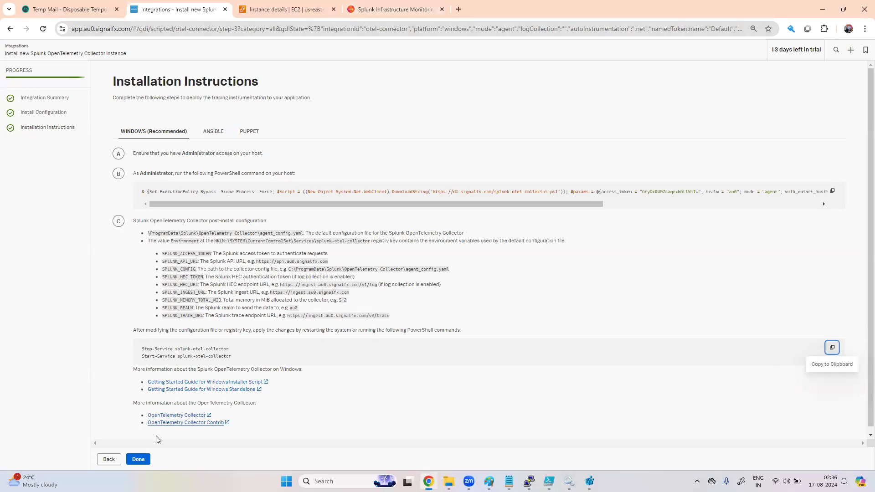
# Step: Finish the collector setup and open the My Data Center hosts dashboard for the last 15 minutes
pyautogui.click(139, 460)
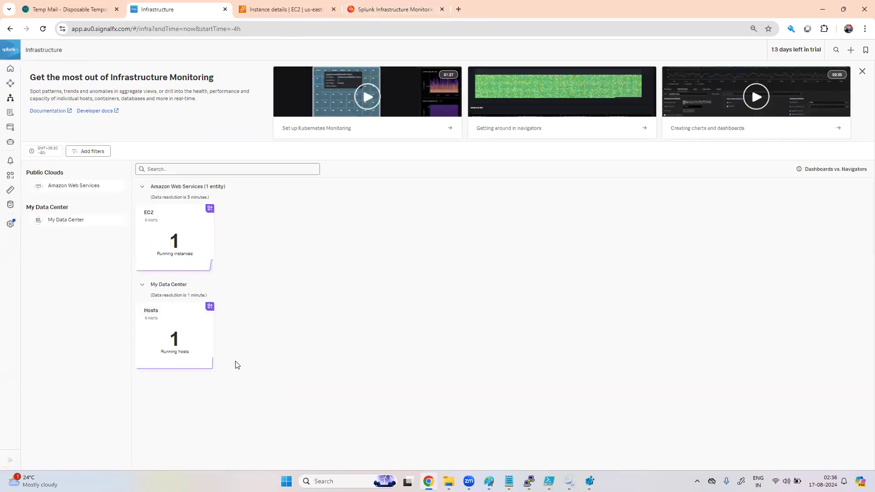
pyautogui.click(181, 319)
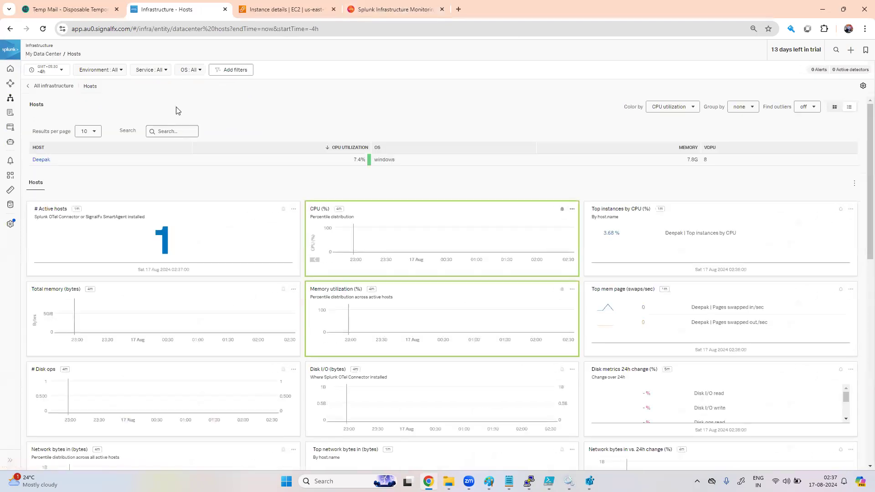
pyautogui.click(59, 69)
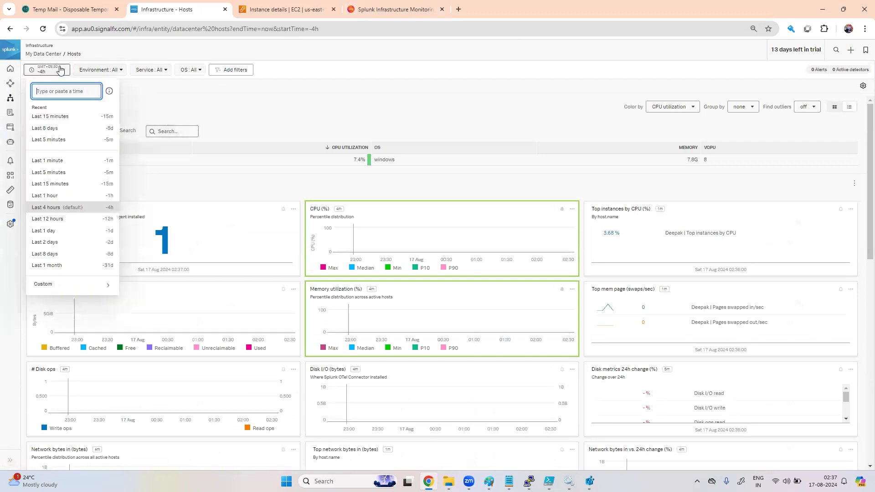
pyautogui.click(54, 120)
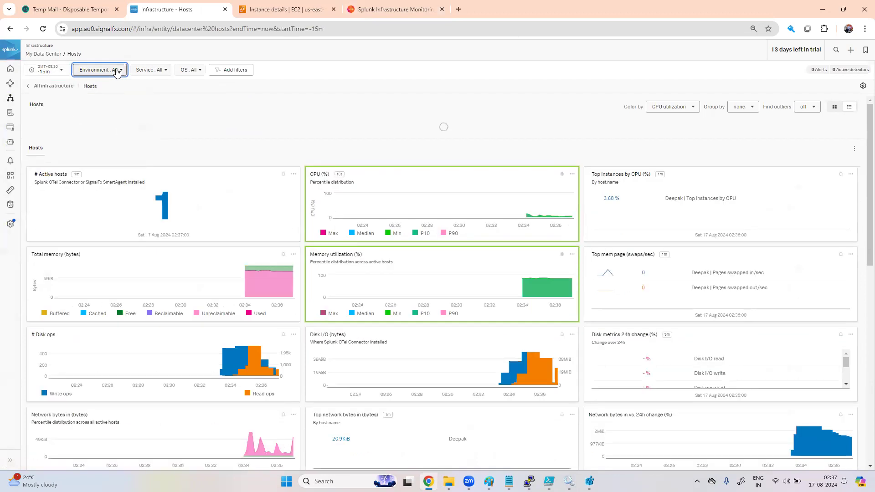
# Step: Check the Environment, Service and OS filter values and scroll through the Windows host's metric charts
pyautogui.click(116, 70)
pyautogui.click(151, 70)
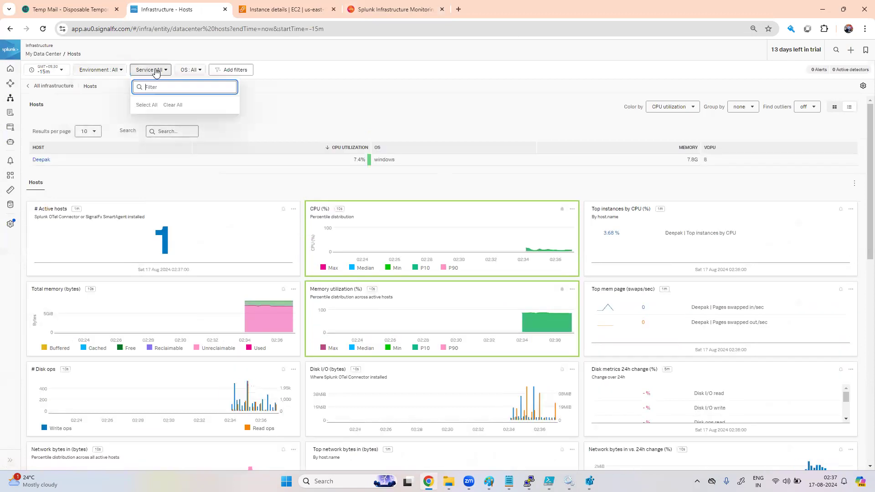
pyautogui.click(188, 71)
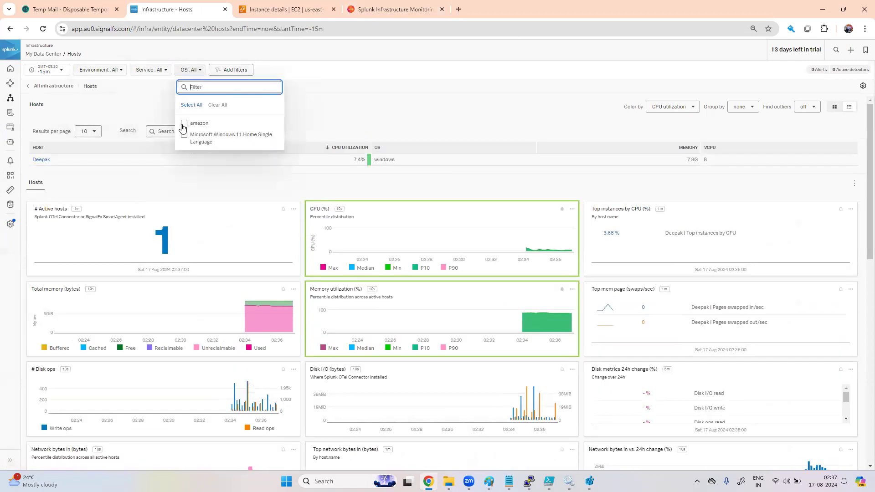
pyautogui.click(337, 118)
pyautogui.scroll(-10, 404, 272)
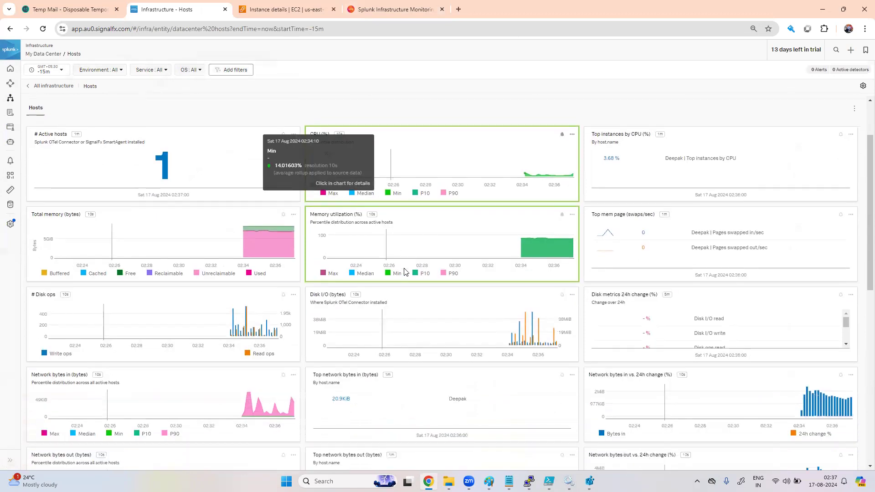
pyautogui.scroll(-1, 404, 272)
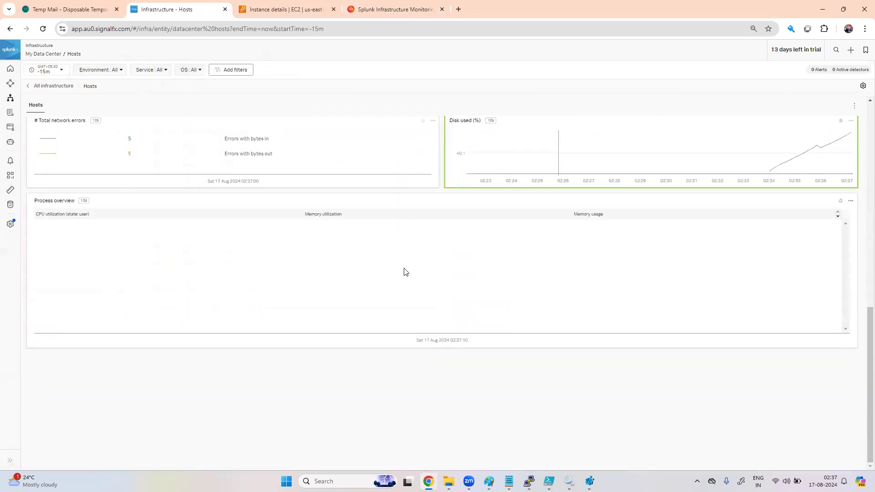
pyautogui.scroll(12, 404, 272)
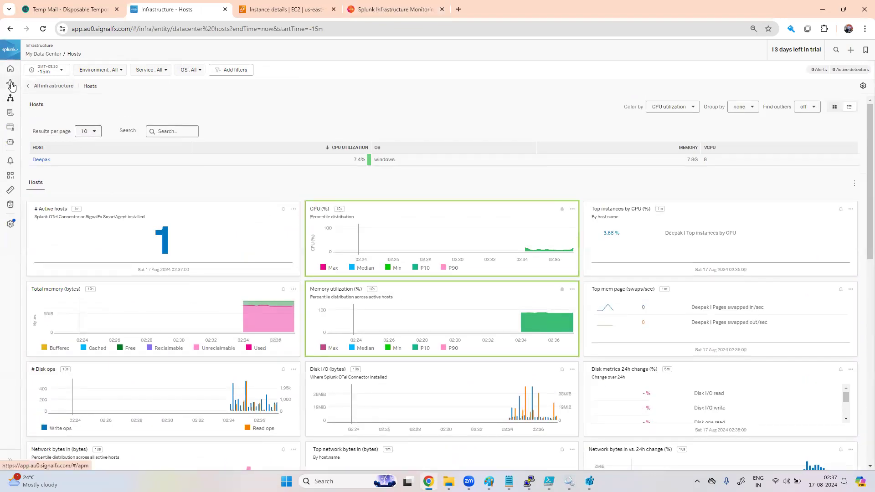
# Step: Open the EC2 dashboard from Infrastructure and scroll the t2.medium instance's CPU, memory, disk and network charts
pyautogui.click(10, 103)
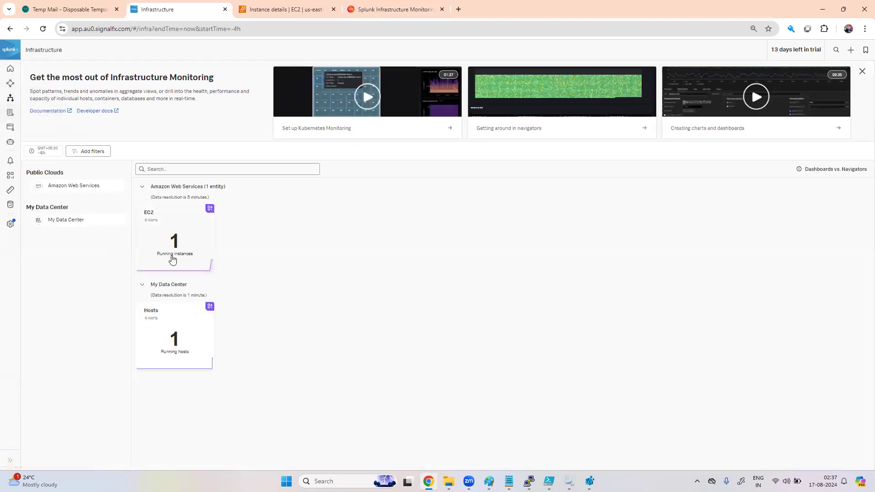
pyautogui.click(187, 241)
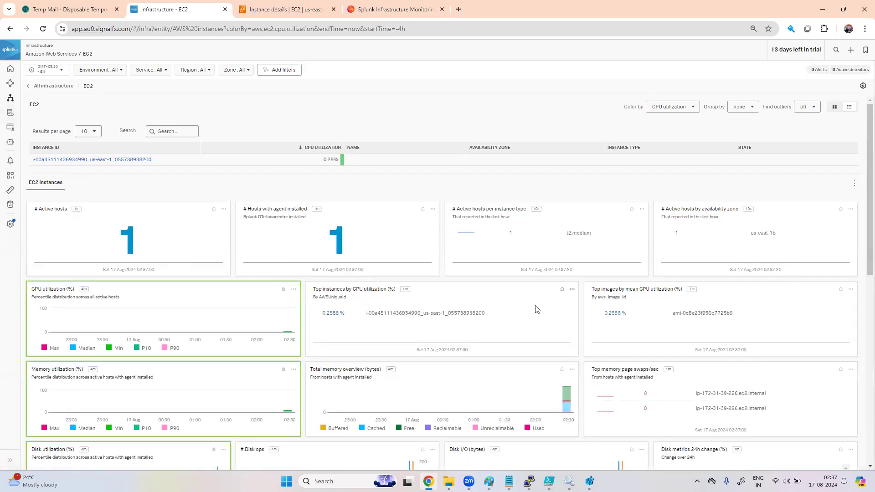
pyautogui.scroll(-5, 535, 309)
pyautogui.scroll(-5, 536, 309)
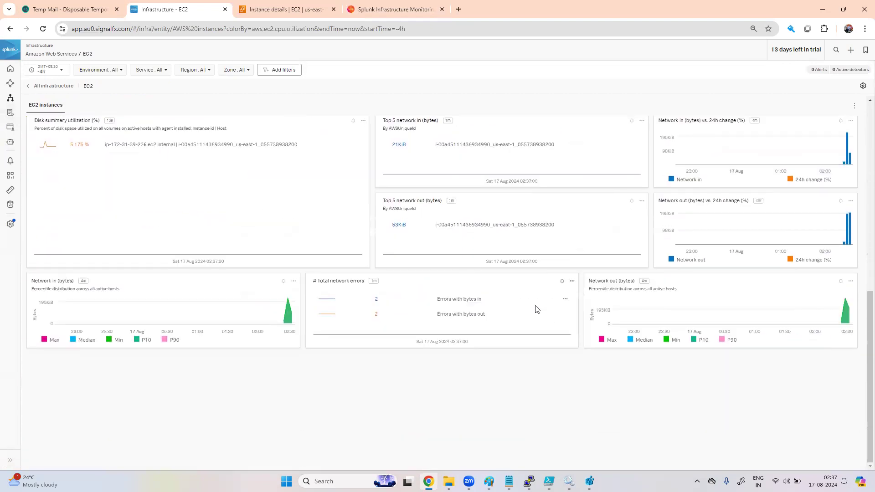
pyautogui.scroll(10, 536, 310)
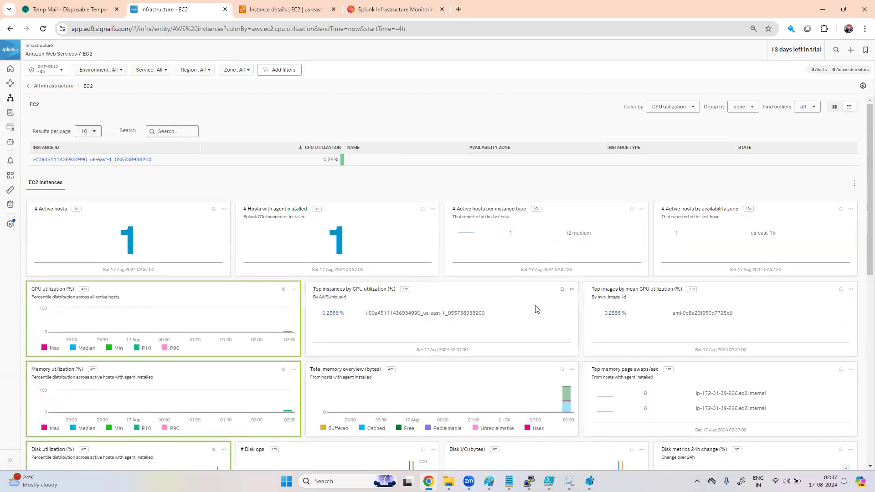